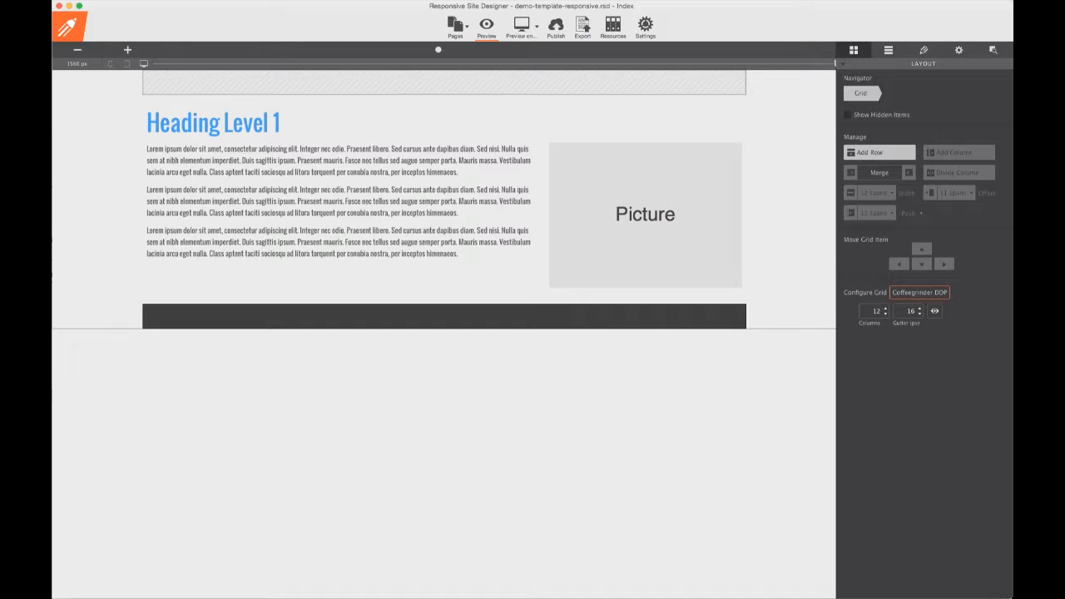
# Insert a subgrid into the header column.
pyautogui.click(445, 83)
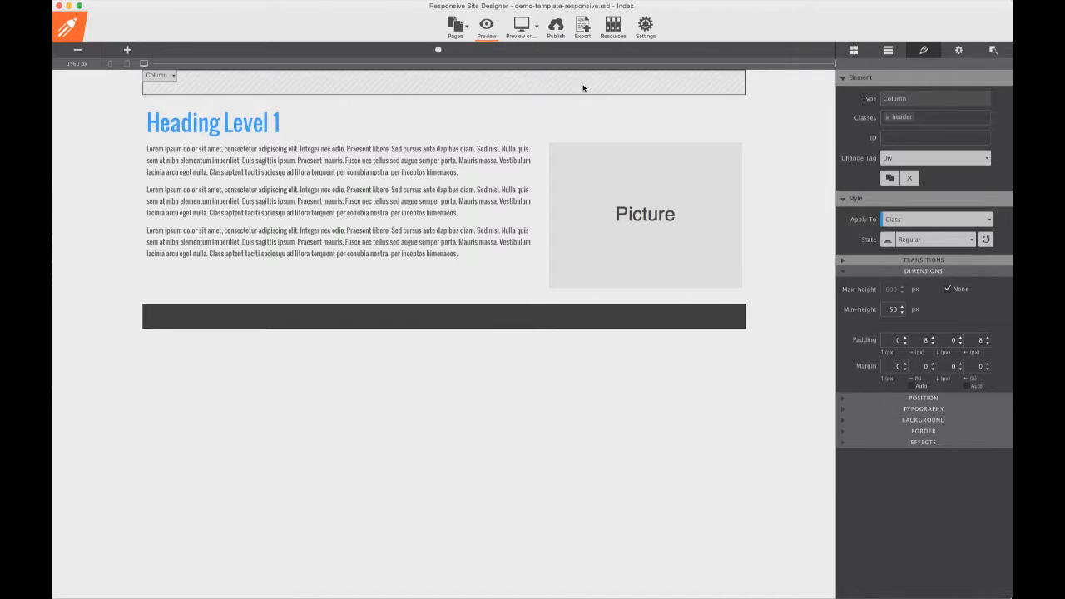
pyautogui.click(888, 49)
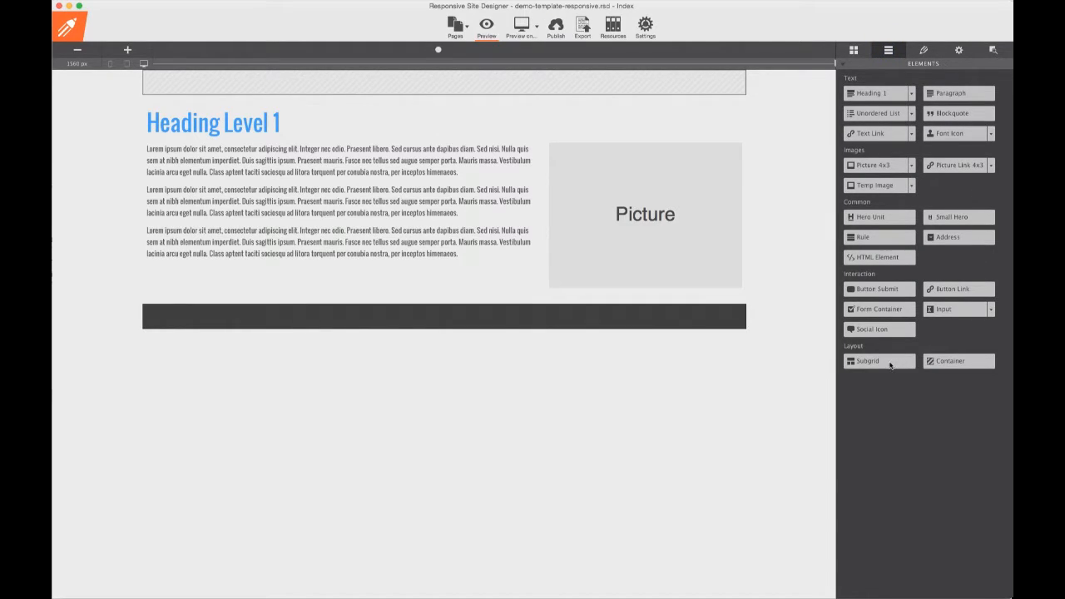
pyautogui.click(887, 361)
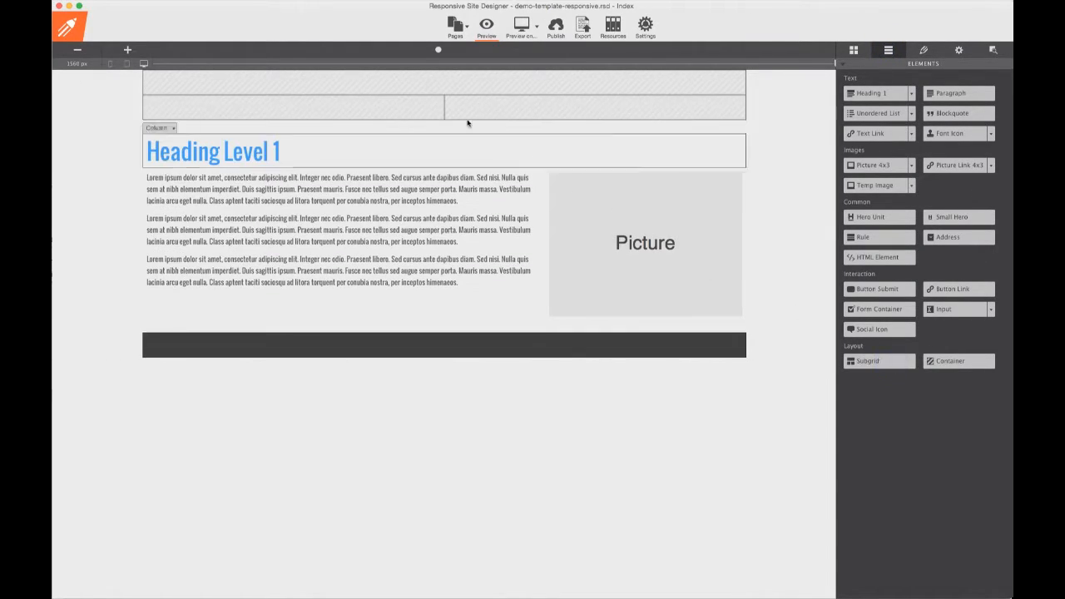
# Delete both half-width columns in the second row of the subgrid.
pyautogui.rightClick(280, 108)
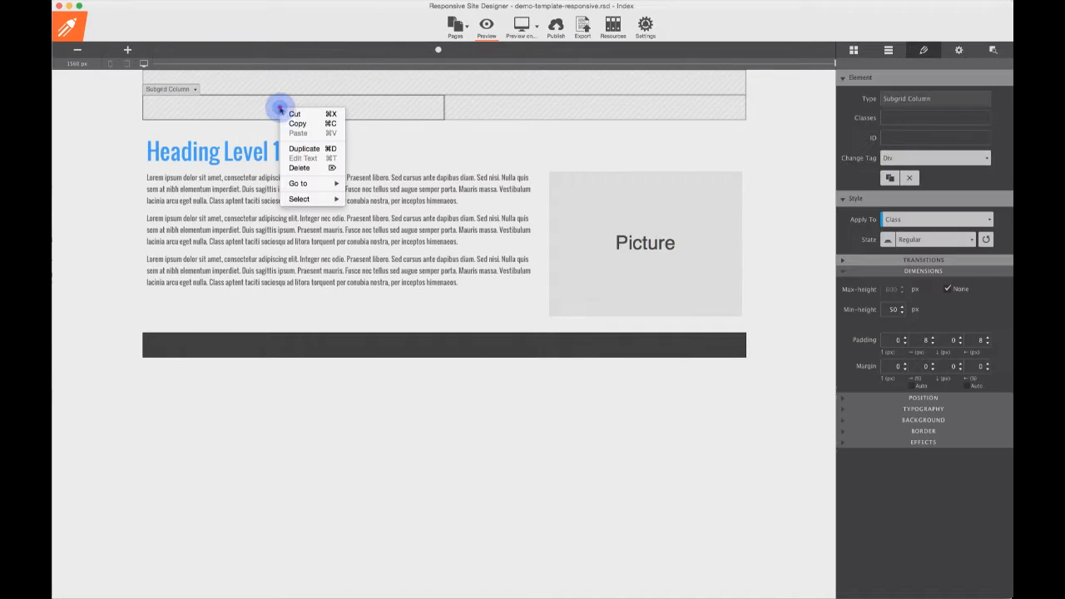
pyautogui.click(304, 167)
pyautogui.click(421, 109)
pyautogui.press('Delete')
# Duplicate the remaining full-width subgrid column in the header.
pyautogui.click(396, 85)
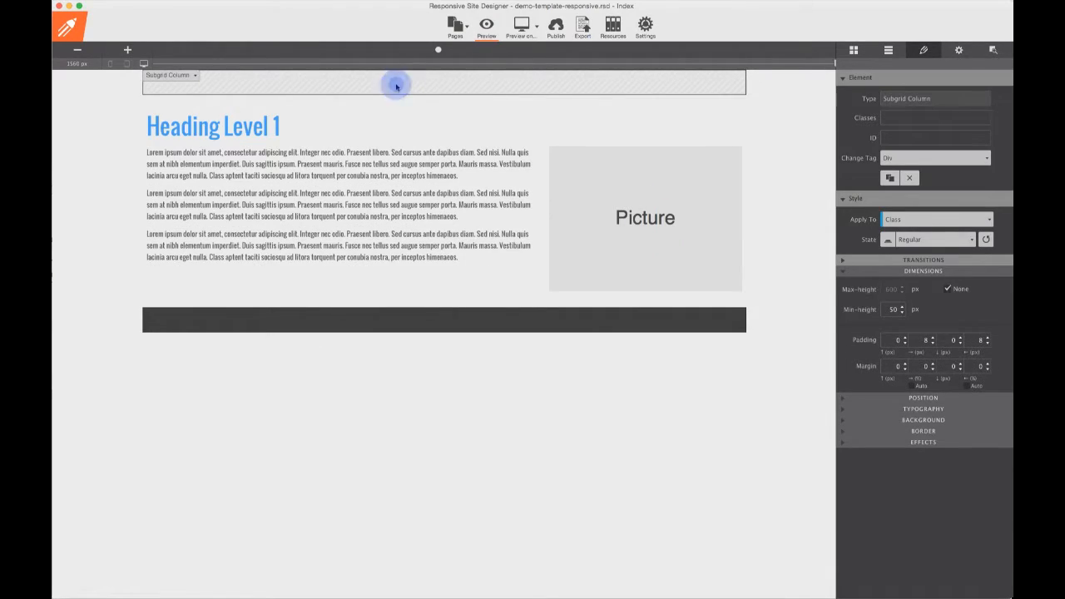
pyautogui.rightClick(520, 76)
pyautogui.click(556, 116)
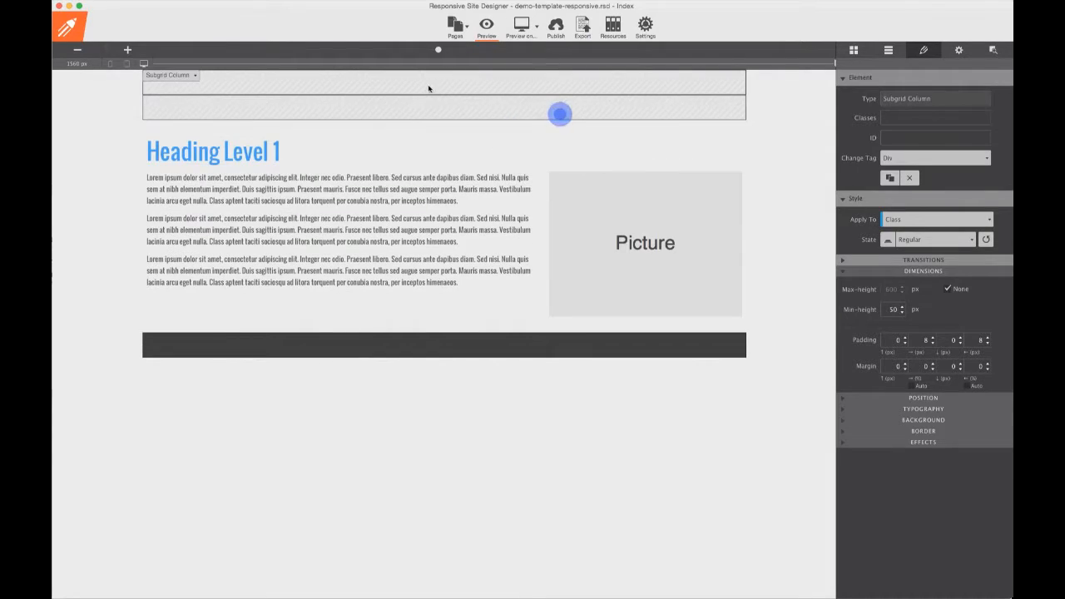
# Assign the class mobil-button to the upper subgrid column.
pyautogui.click(243, 84)
pyautogui.click(907, 119)
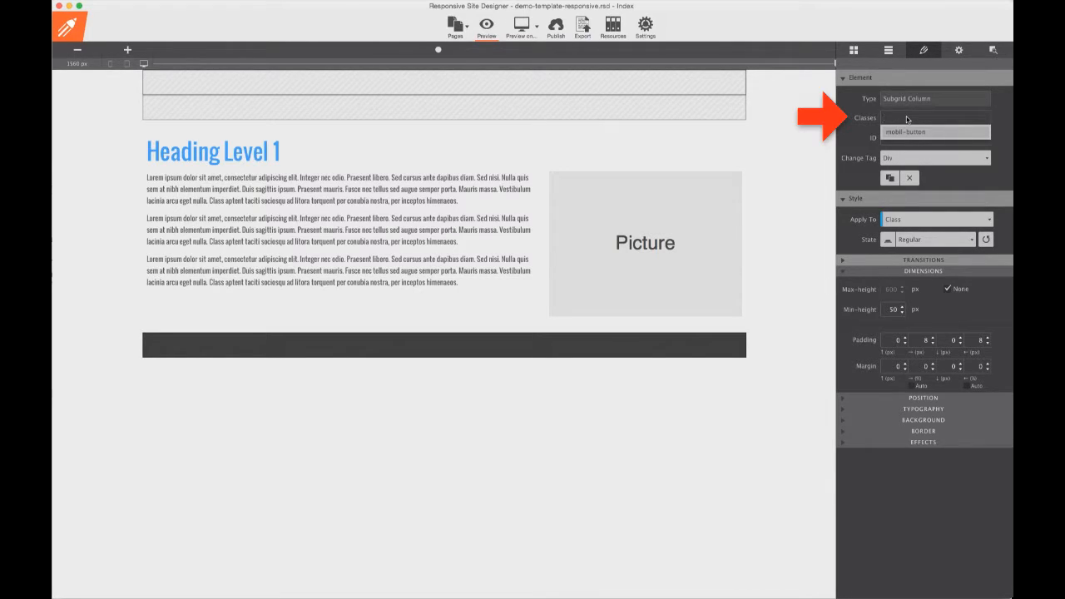
pyautogui.write('mobil-button')
# Give the lower subgrid column the class menu and the ID menu.
pyautogui.click(528, 111)
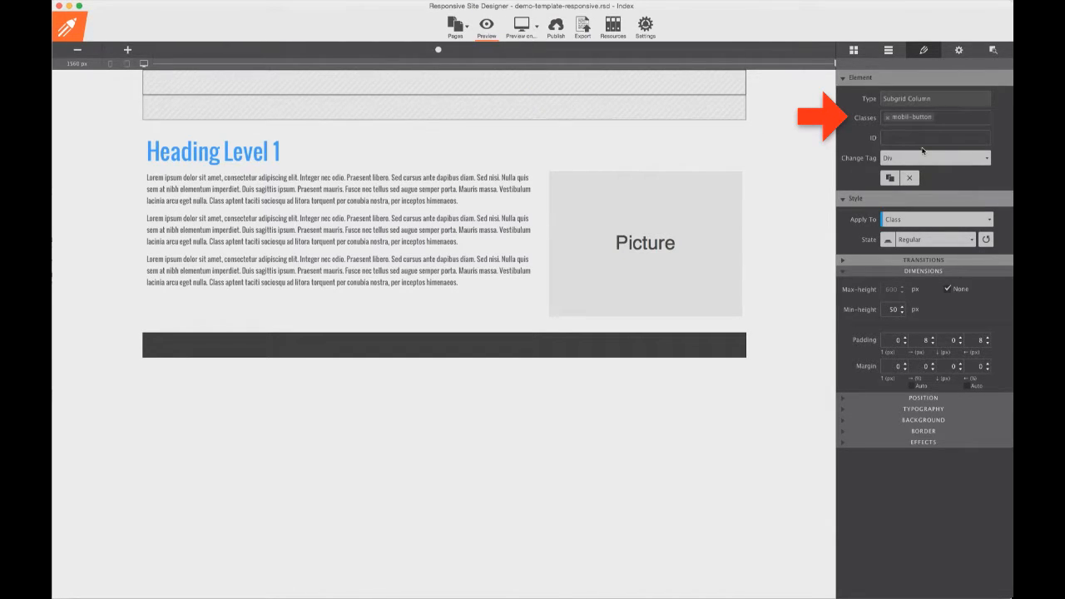
pyautogui.click(656, 102)
pyautogui.click(900, 118)
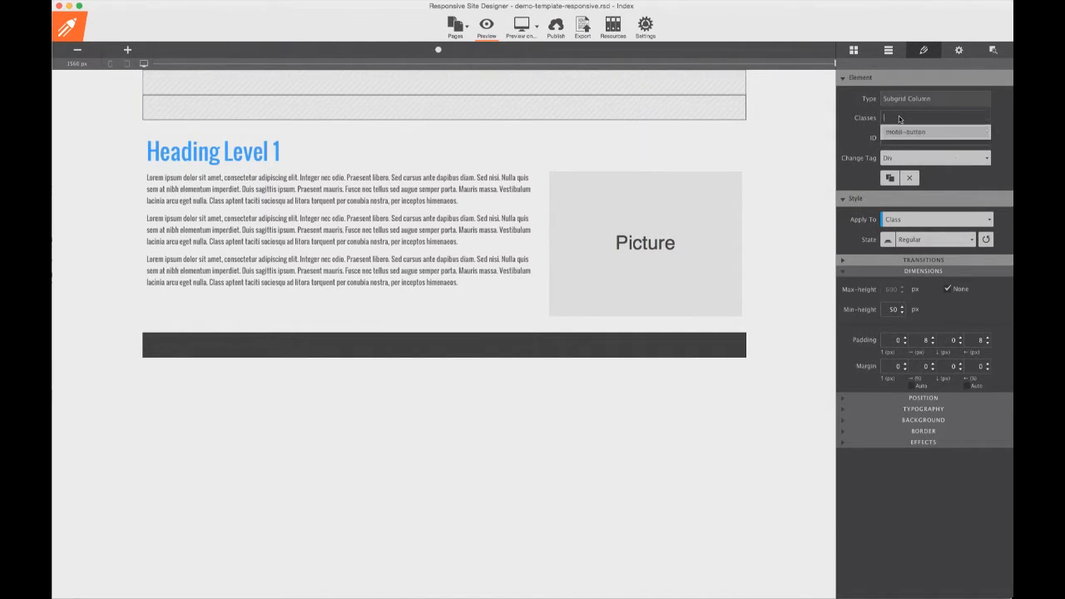
pyautogui.write('menu')
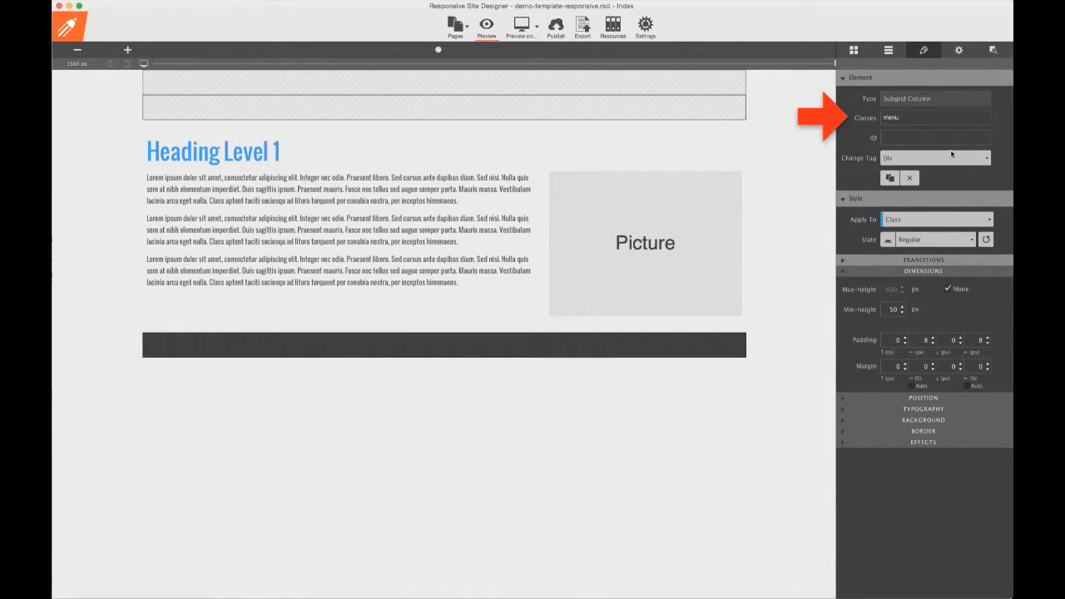
pyautogui.click(907, 139)
pyautogui.write('m')
# Set the minimum height of both the mobil-button and menu subgrid columns to 40 px.
pyautogui.click(526, 86)
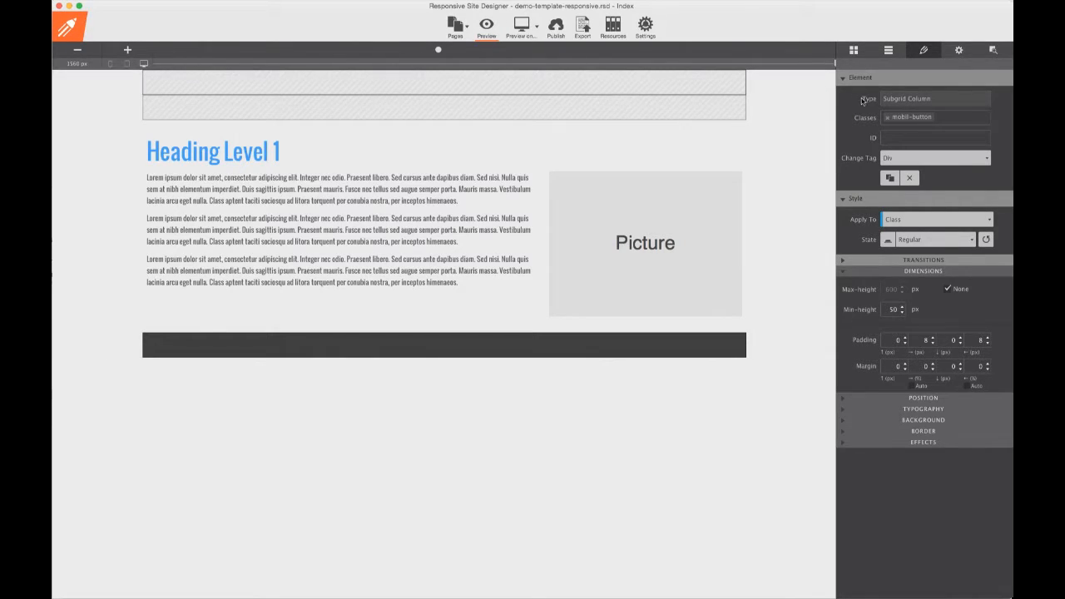
pyautogui.doubleClick(893, 311)
pyautogui.click(530, 103)
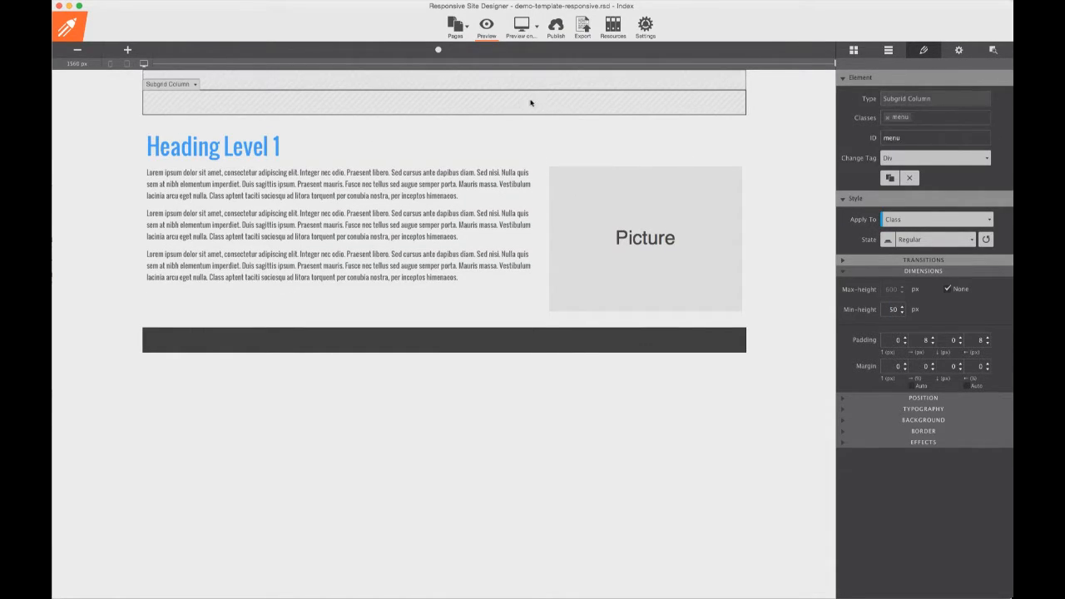
pyautogui.doubleClick(893, 309)
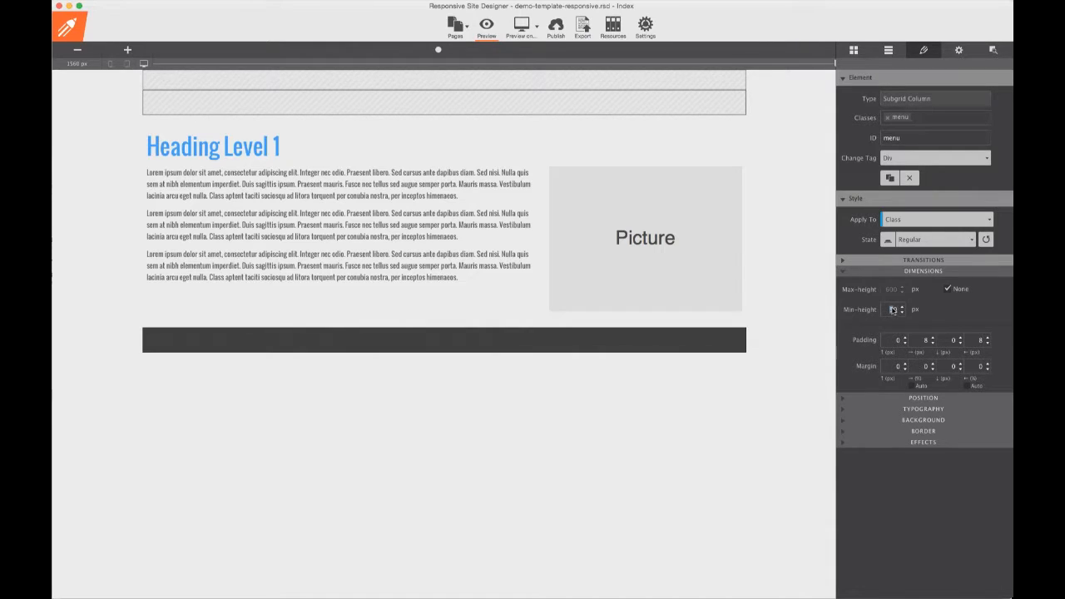
pyautogui.write('40')
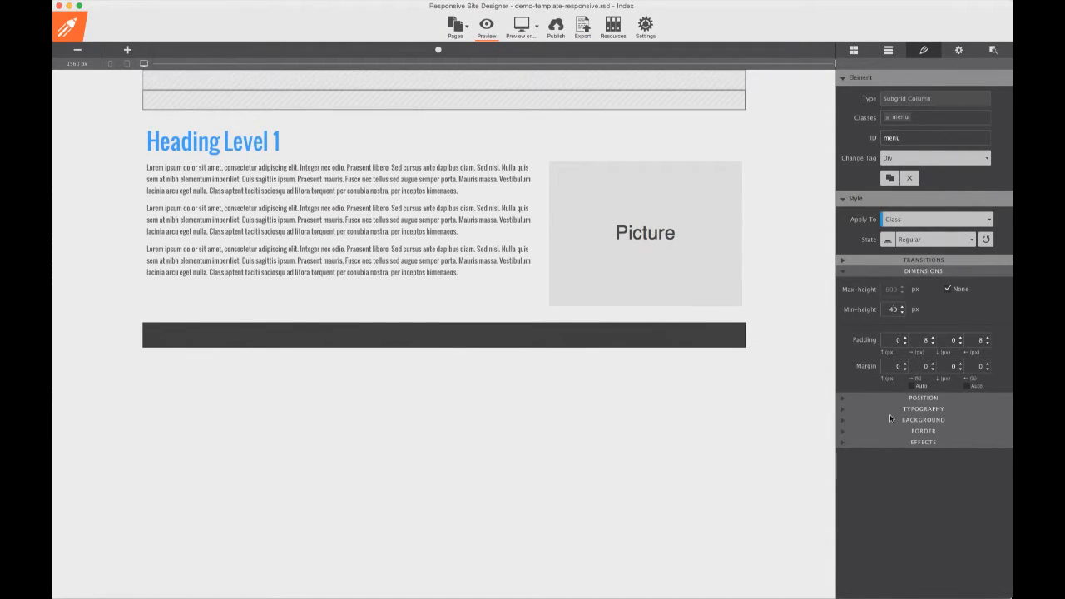
# Set the menu column's background color to white (RGB 255, 255, 255).
pyautogui.click(845, 420)
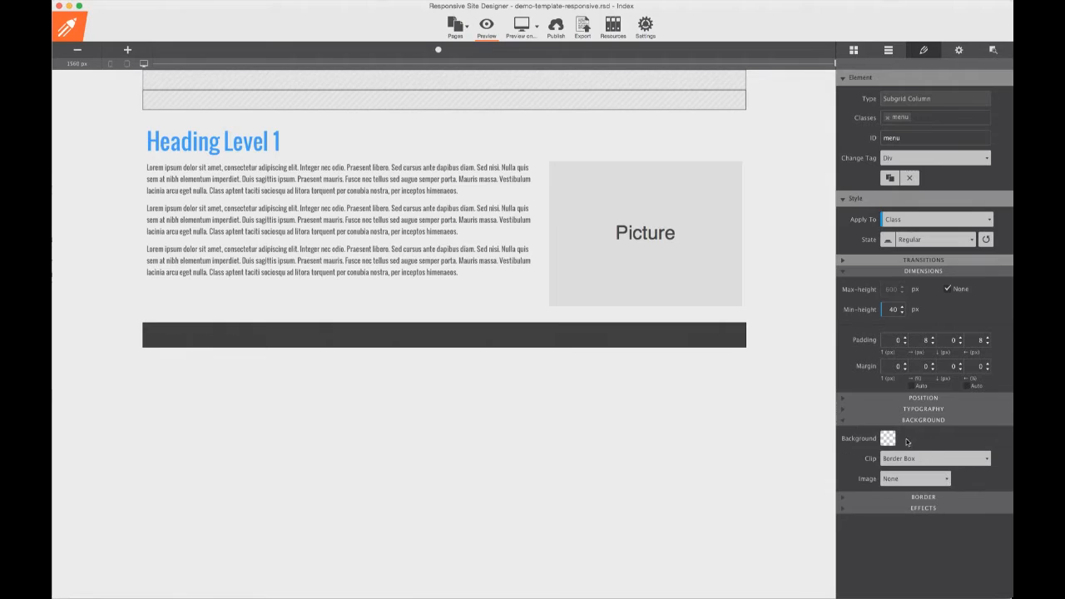
pyautogui.click(888, 438)
pyautogui.click(745, 476)
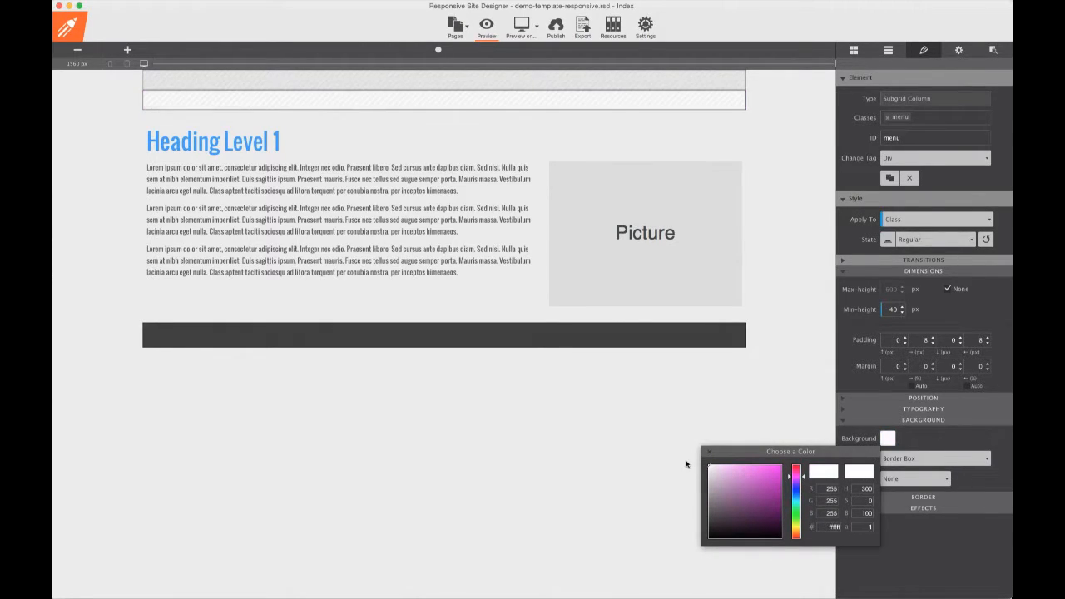
pyautogui.click(602, 84)
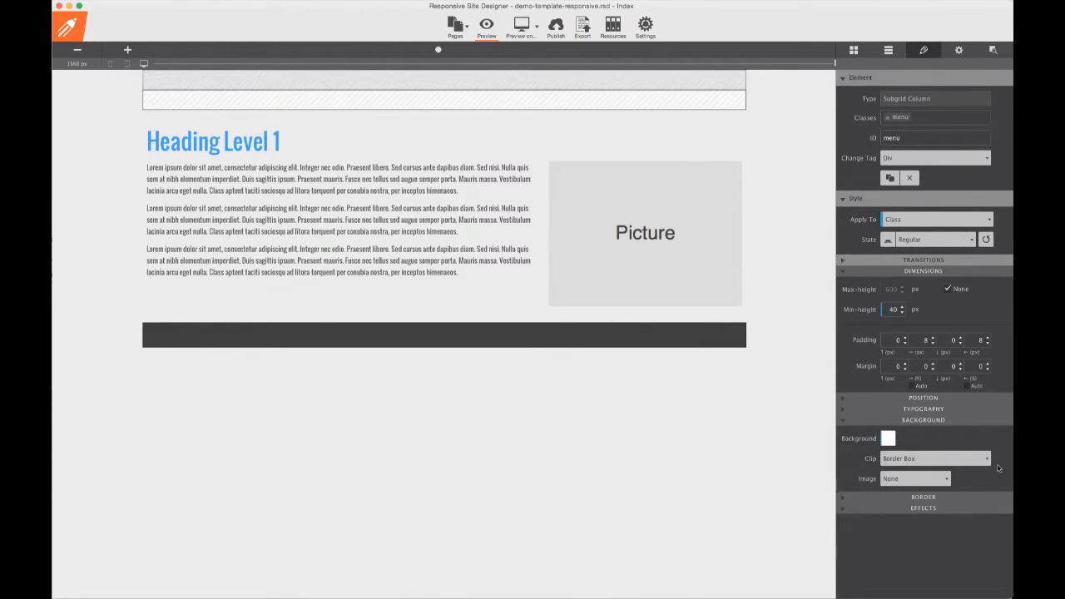
# Apply the same white background color to the mobil-button subgrid column.
pyautogui.click(720, 82)
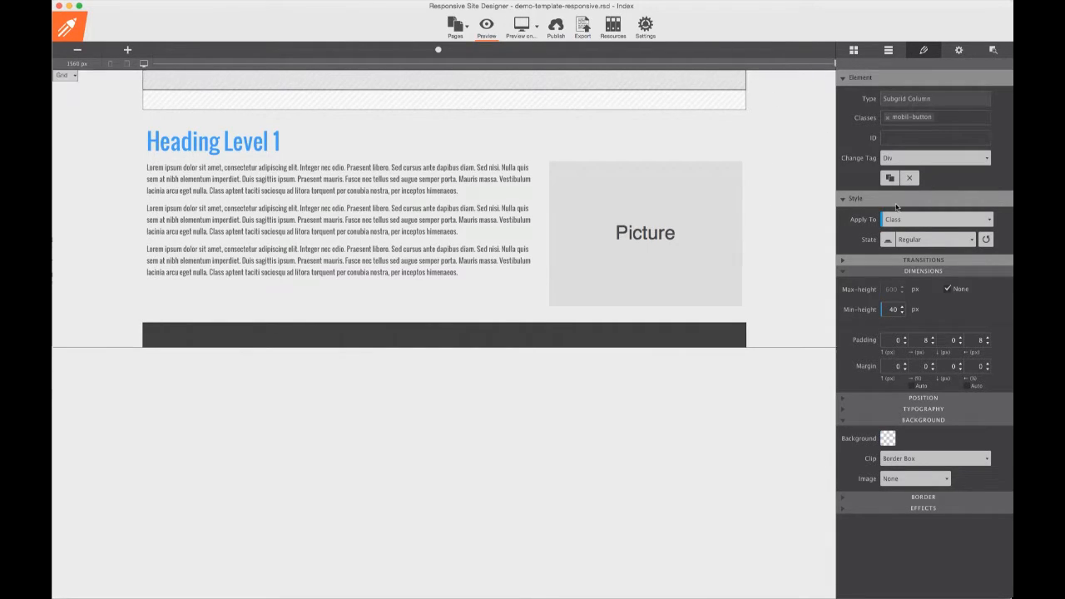
pyautogui.click(887, 438)
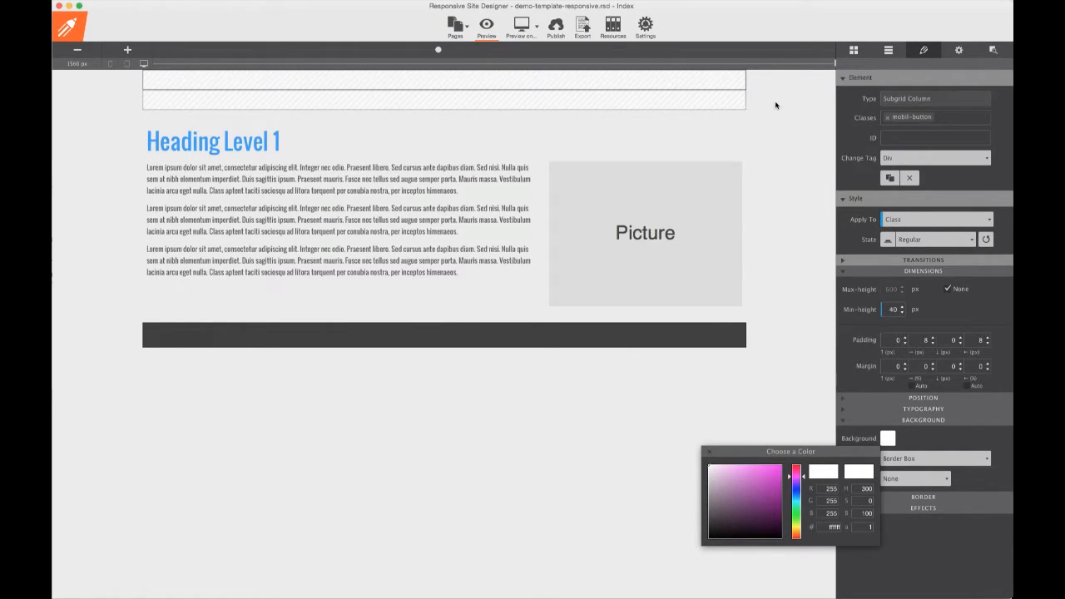
# Review the class and style settings of the mobil-button column, the MENU label, the menu icon and the menu column.
pyautogui.click(491, 78)
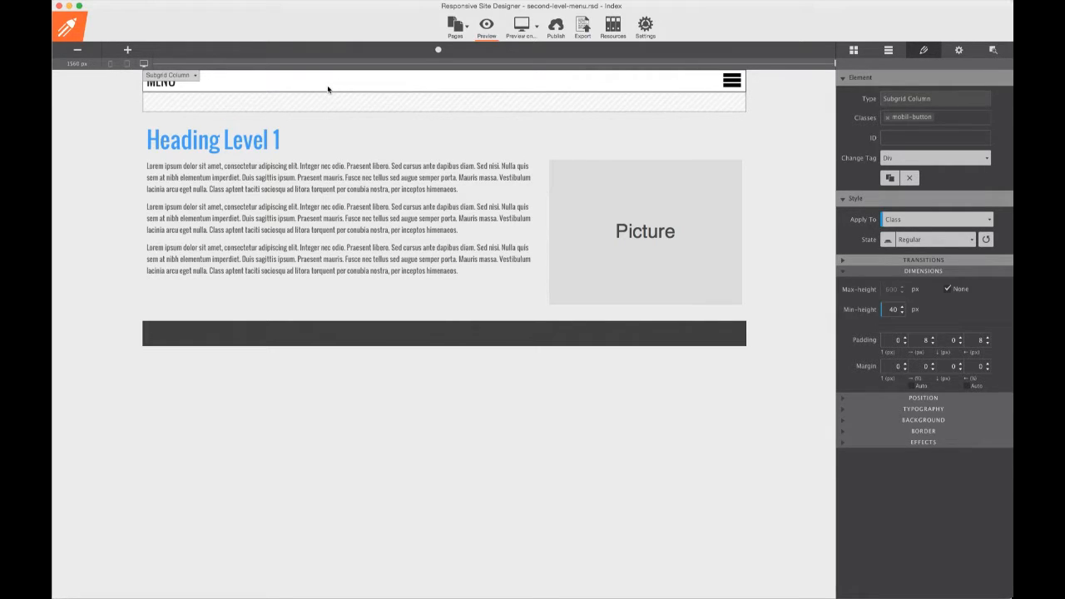
pyautogui.click(173, 82)
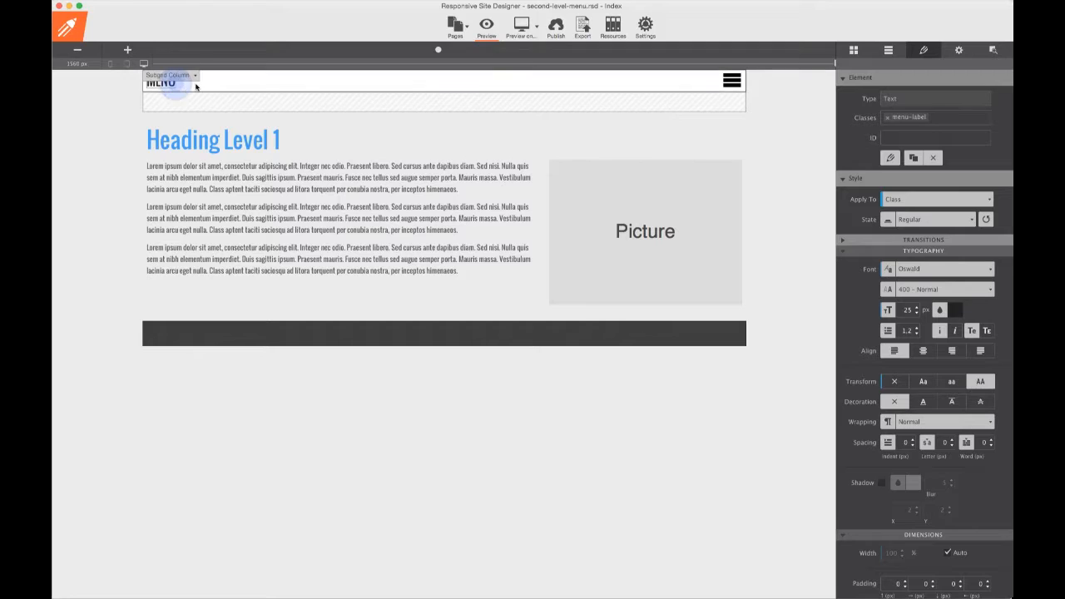
pyautogui.click(729, 86)
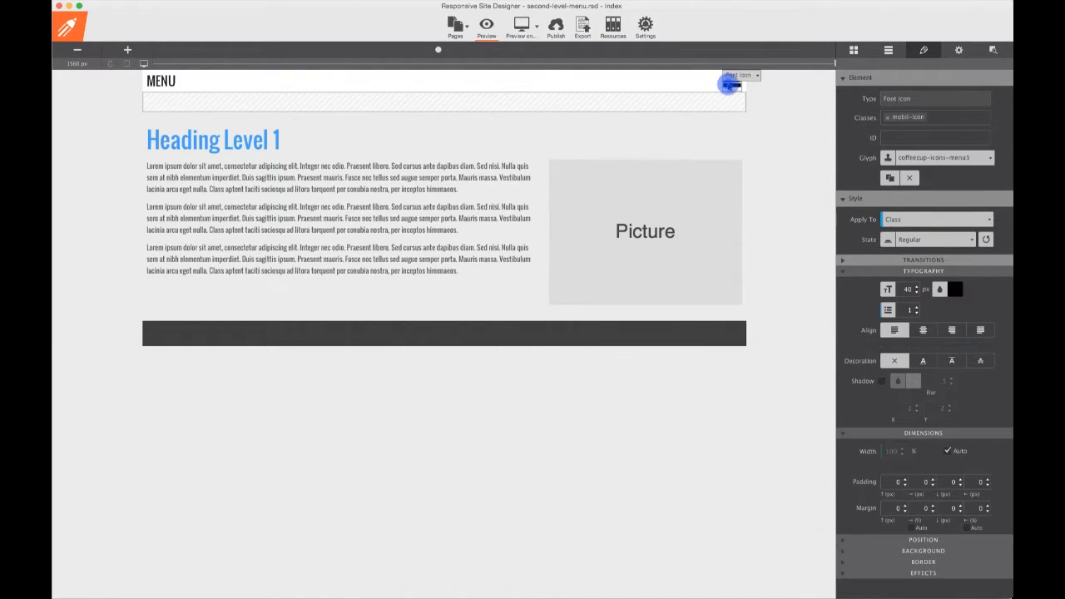
pyautogui.click(317, 101)
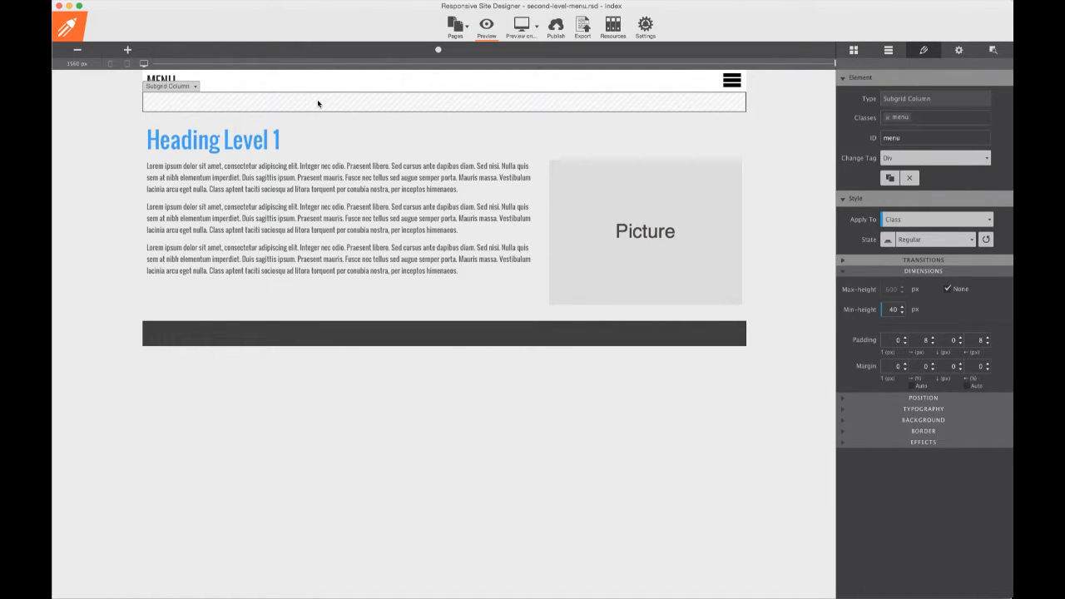
# Review the style code in the page's head and the script in its footer.
pyautogui.click(961, 51)
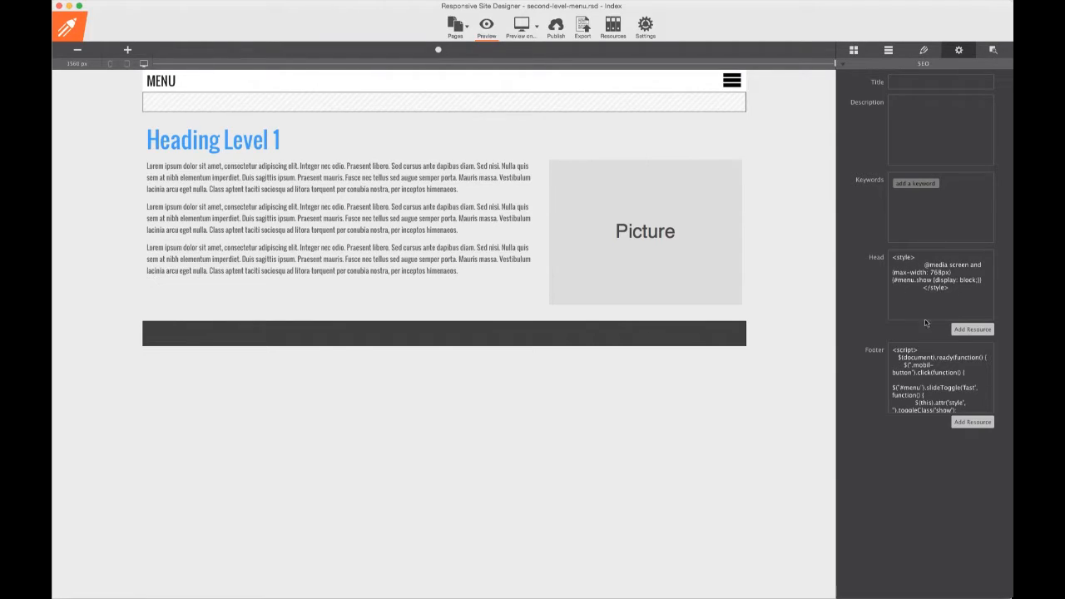
pyautogui.scroll(-5, 908, 363)
pyautogui.scroll(5, 908, 363)
# Save the project and export the site to the second-level-menu_exported folder on the desktop.
pyautogui.click(584, 27)
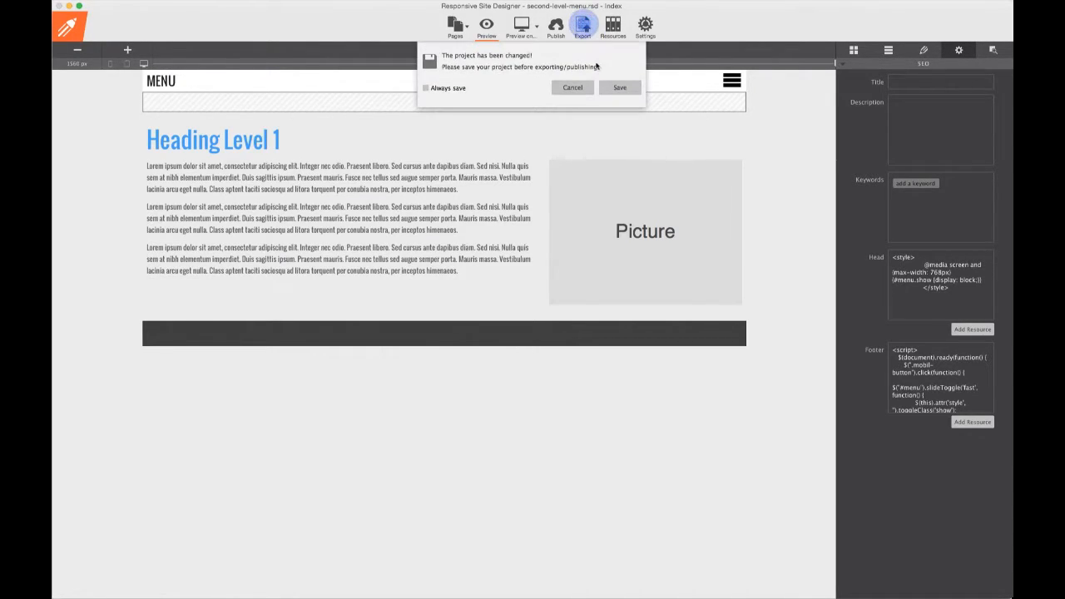
pyautogui.click(620, 86)
pyautogui.press('Return')
pyautogui.press('Return')
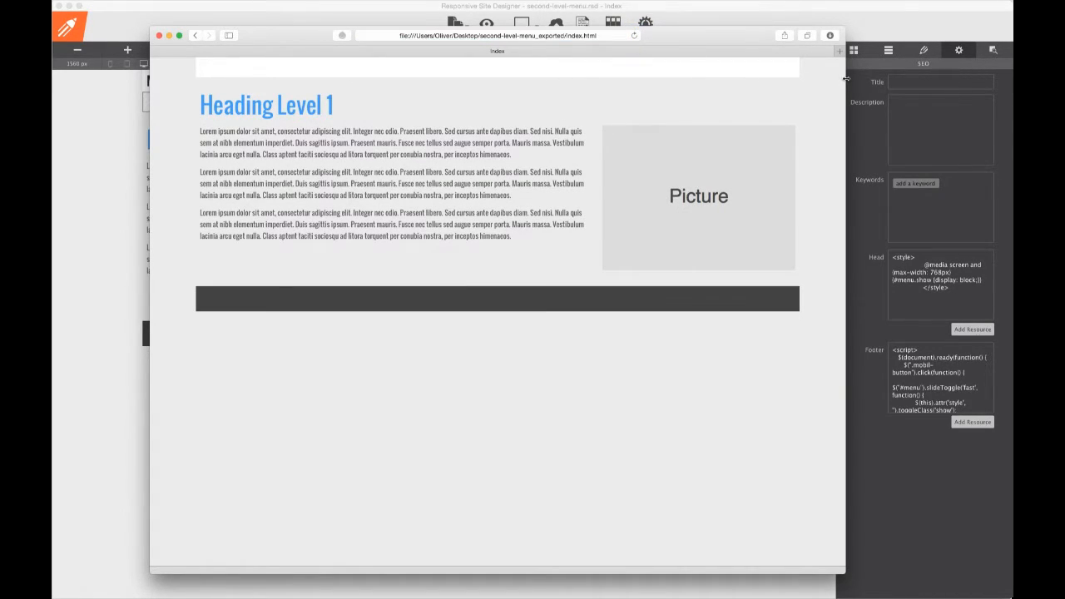
# Test the menu icon's toggle on the exported page in a mobile-width browser window, and return to Responsive Site Designer.
pyautogui.moveTo(845, 78); pyautogui.dragTo(519, 88)
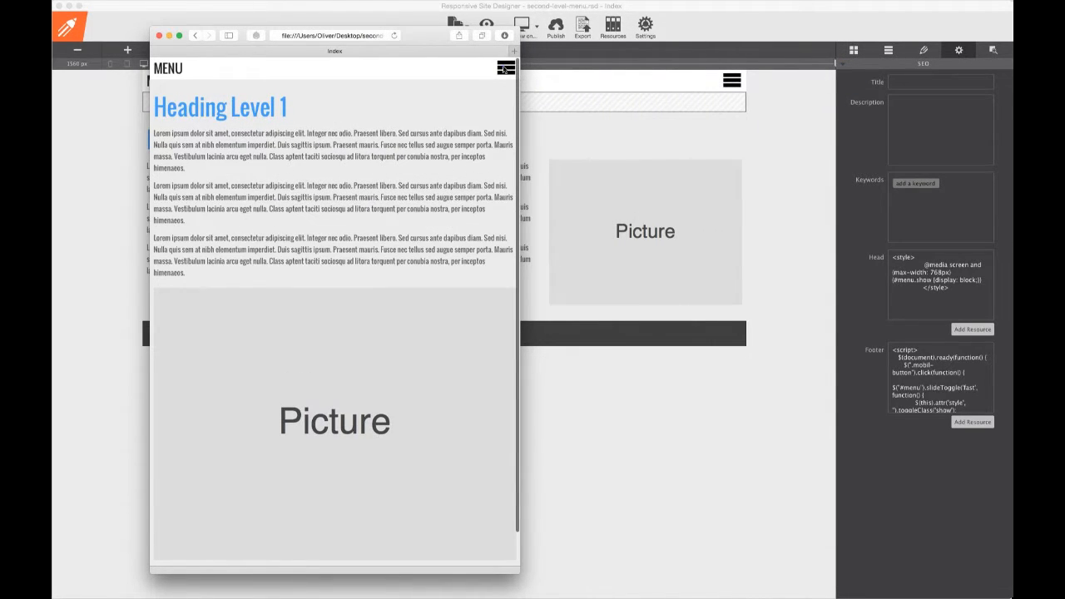
pyautogui.click(504, 67)
pyautogui.click(504, 68)
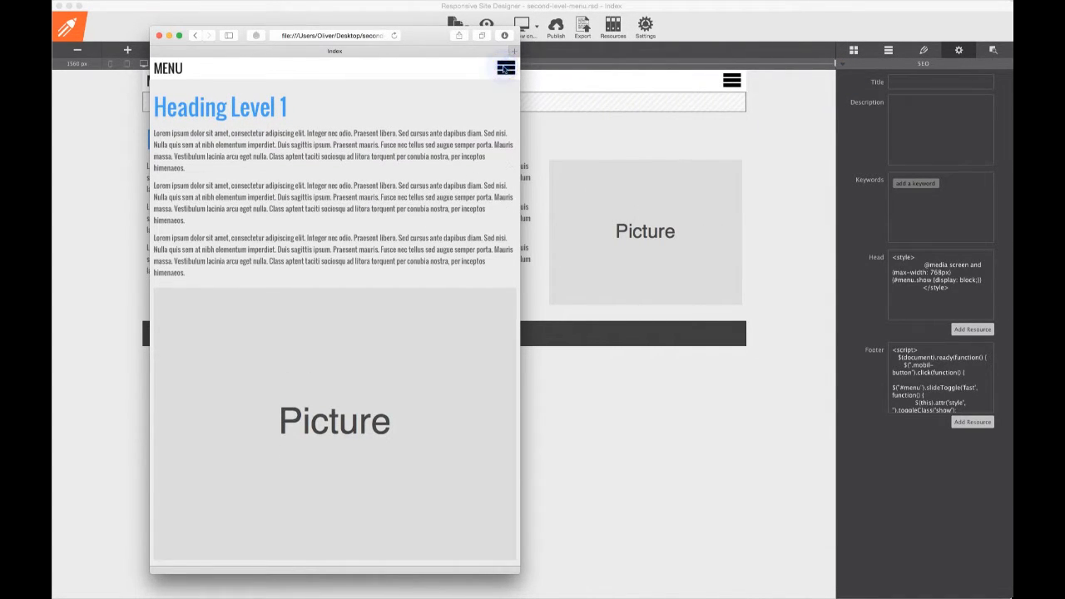
pyautogui.click(504, 69)
pyautogui.click(504, 68)
pyautogui.click(504, 68)
pyautogui.click(504, 68)
pyautogui.moveTo(519, 80); pyautogui.dragTo(855, 86)
pyautogui.click(221, 17)
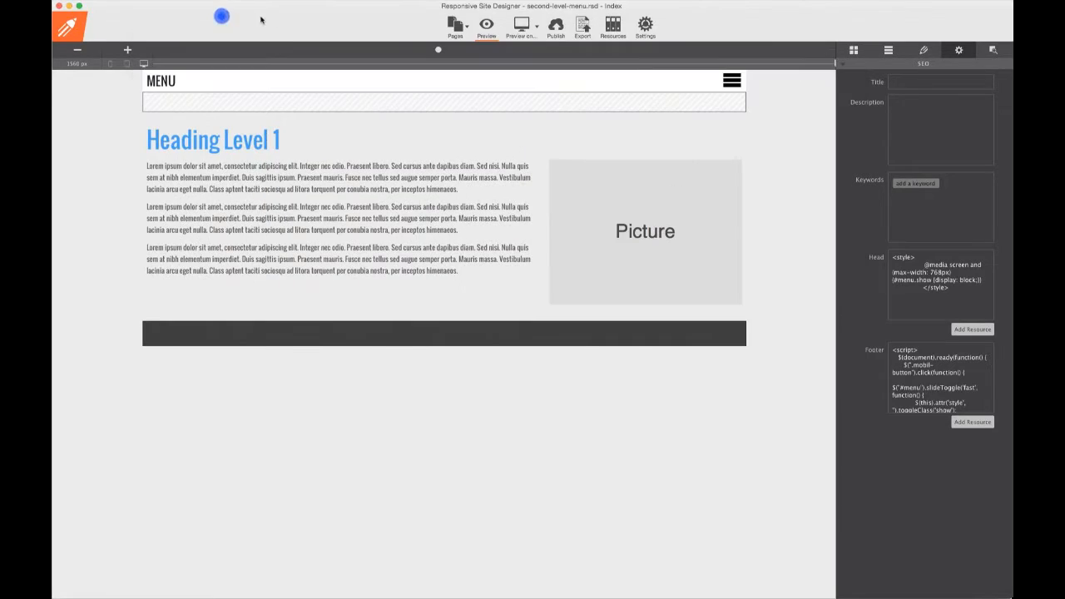
# Insert a container inside the menu subgrid column.
pyautogui.click(236, 99)
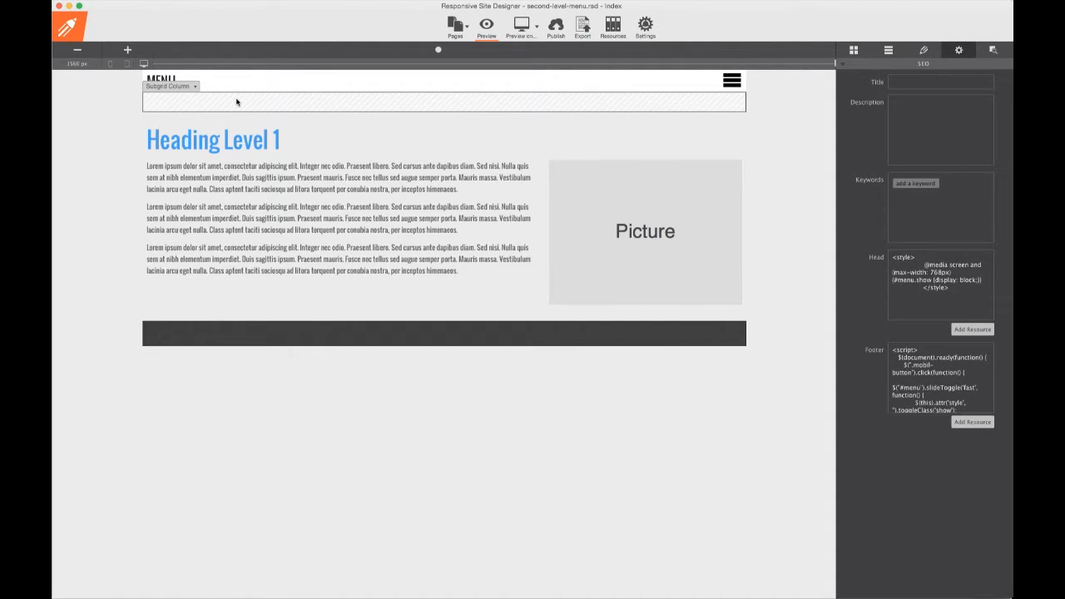
pyautogui.click(923, 50)
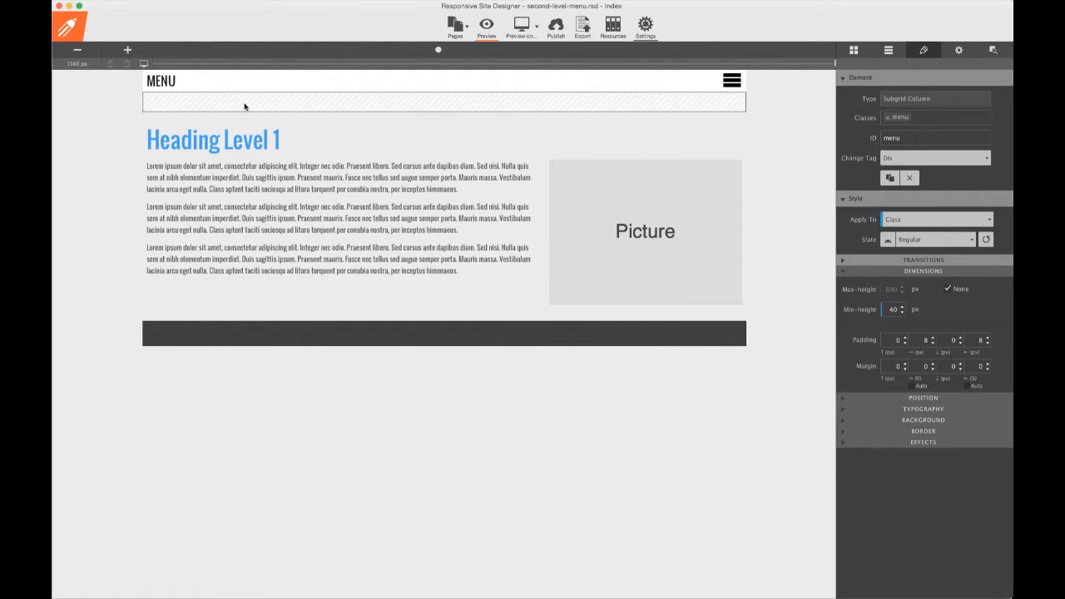
pyautogui.click(886, 50)
pyautogui.moveTo(955, 360); pyautogui.dragTo(292, 107)
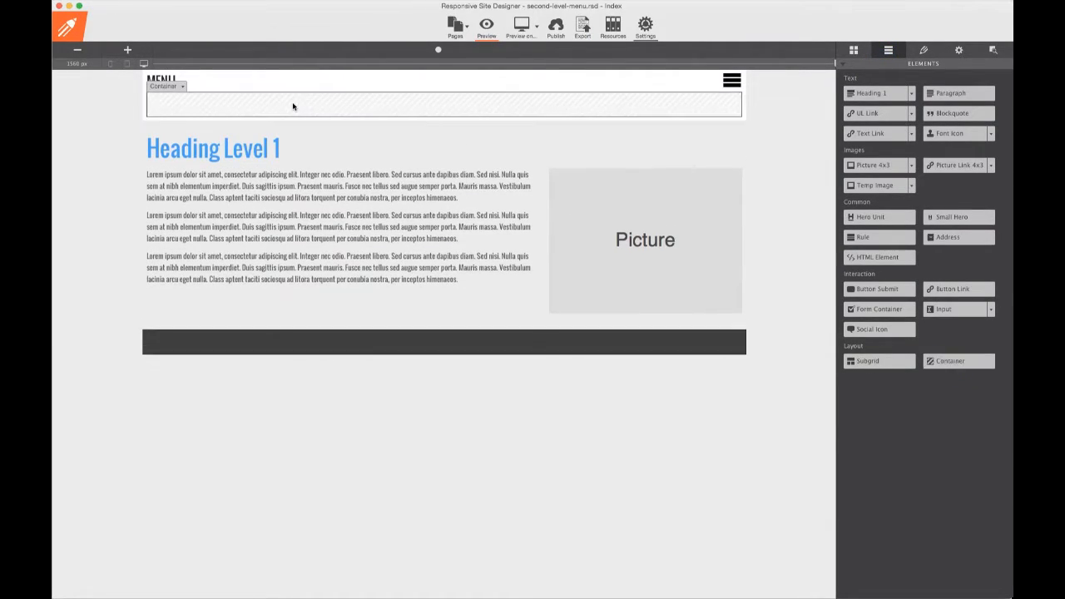
# Open the class setting of the new container in the menu column for editing.
pyautogui.click(202, 102)
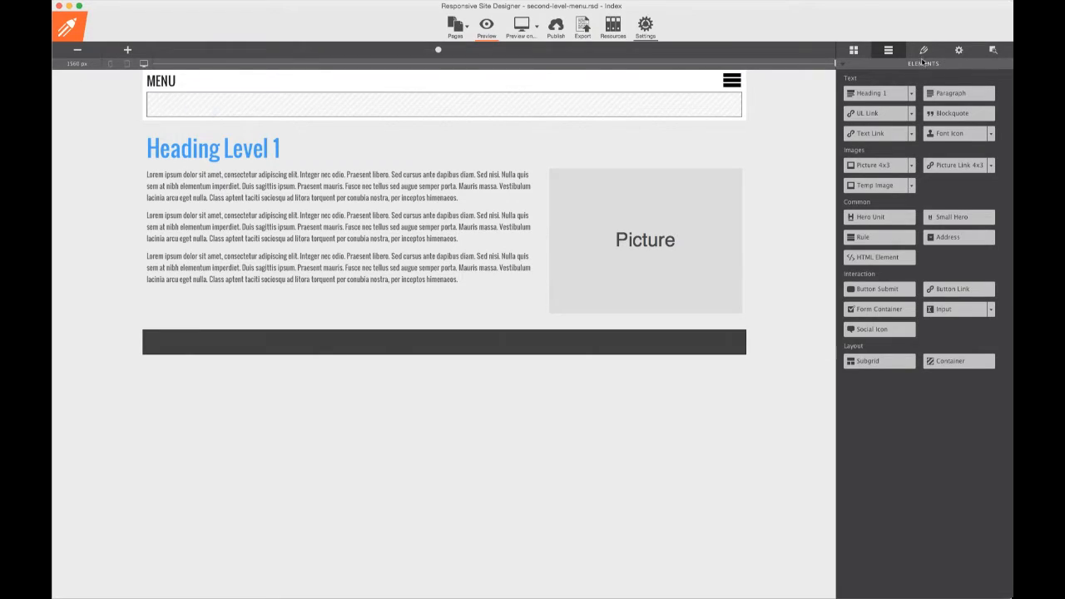
pyautogui.click(924, 50)
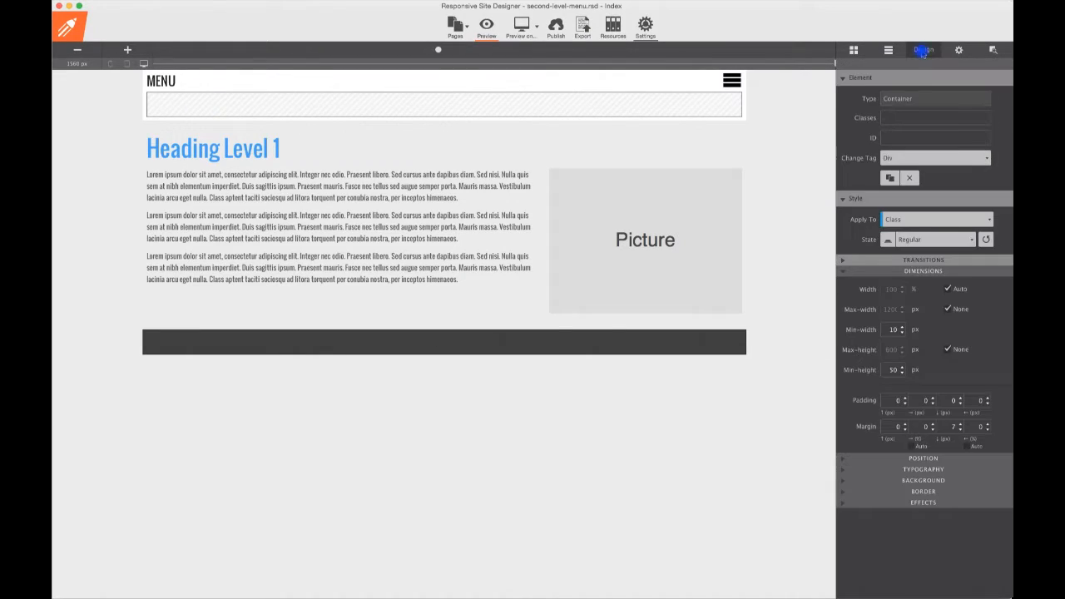
pyautogui.click(894, 123)
# Insert a text link inside the menu container and give it the class first-level-button.
pyautogui.click(320, 105)
pyautogui.click(890, 50)
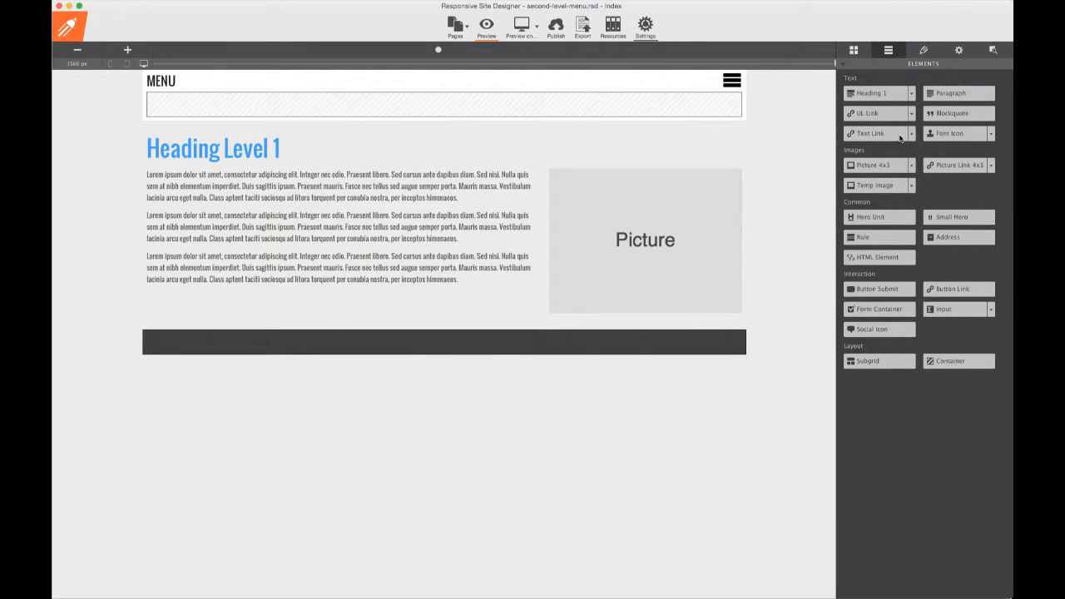
pyautogui.click(884, 135)
pyautogui.moveTo(884, 136); pyautogui.dragTo(299, 107)
pyautogui.click(305, 100)
pyautogui.click(924, 51)
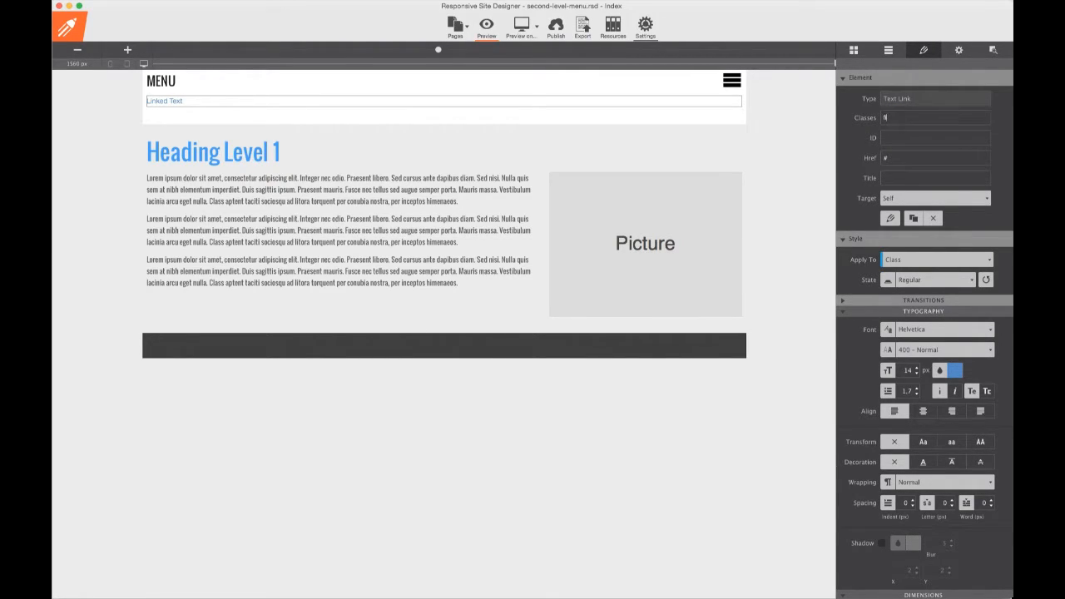
pyautogui.write('first-level-button')
# Insert a UL link list below the text link in the menu container and give it the class submenu.
pyautogui.click(221, 116)
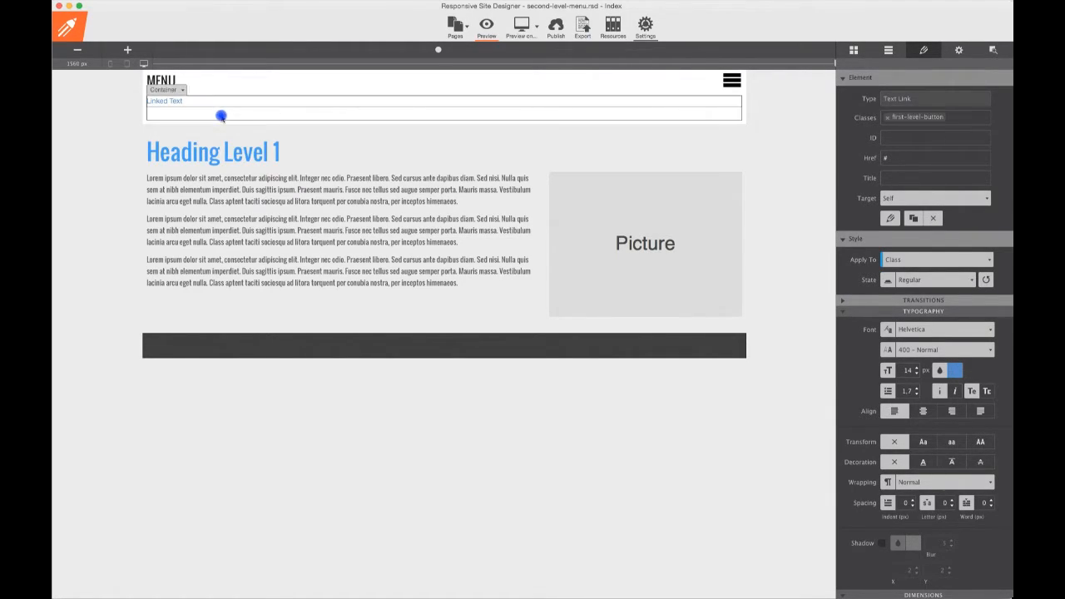
pyautogui.click(889, 50)
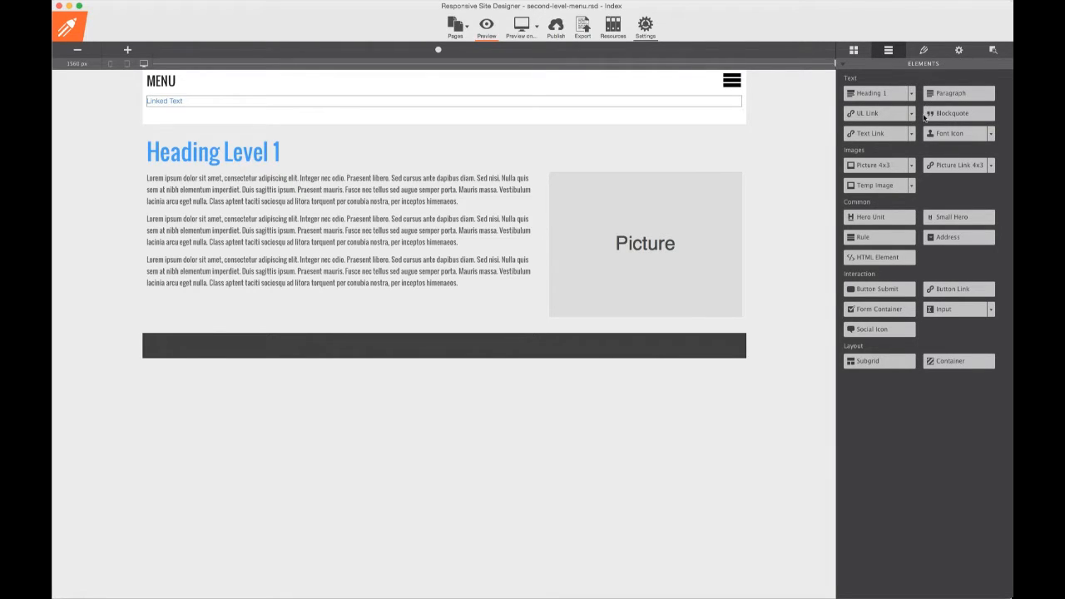
pyautogui.moveTo(869, 113); pyautogui.dragTo(276, 117)
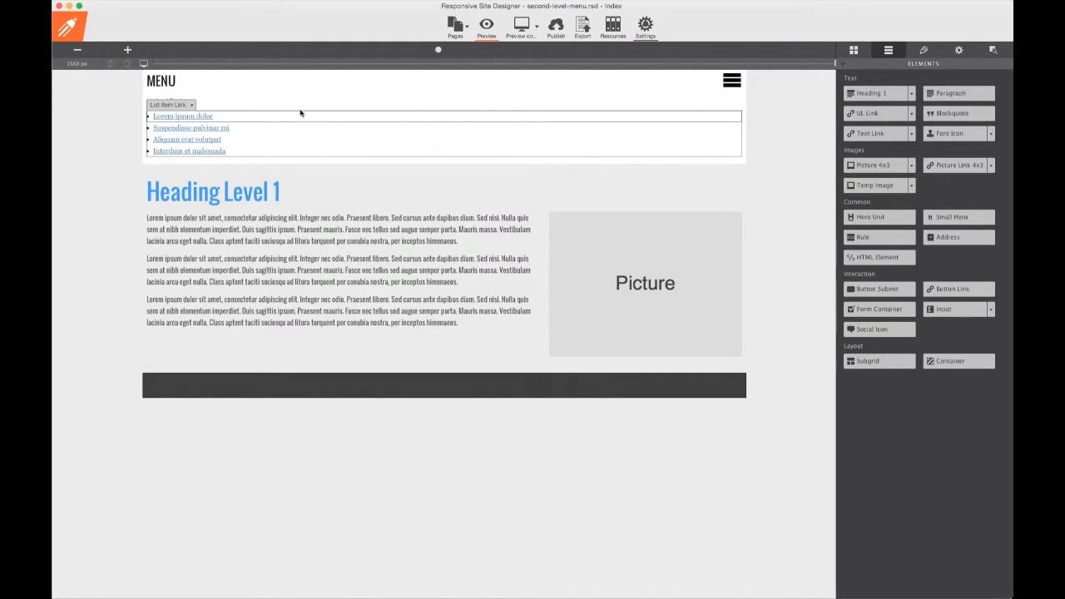
pyautogui.click(926, 50)
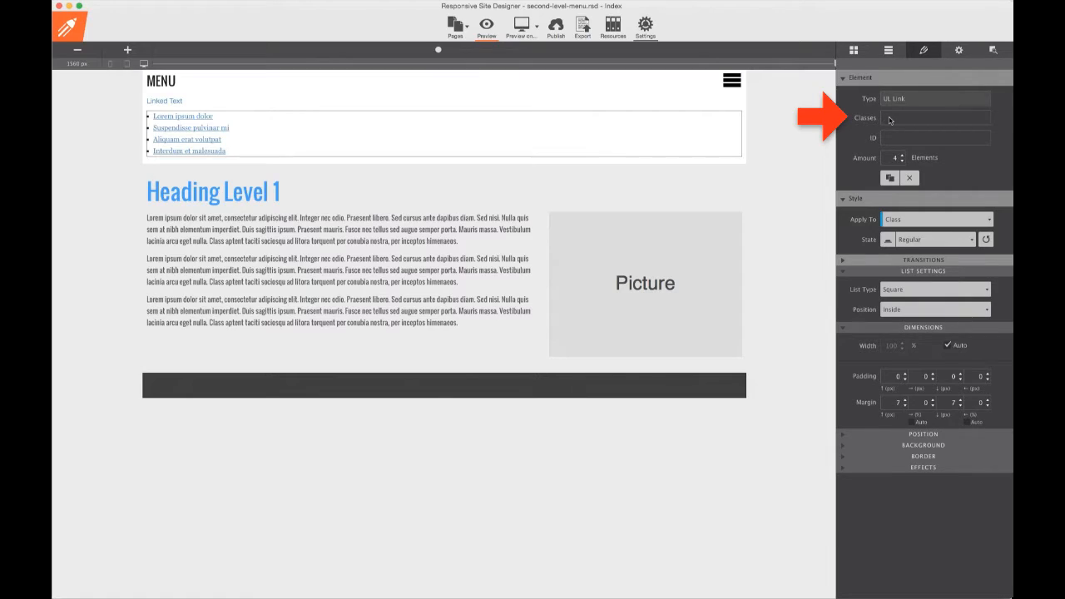
pyautogui.write('submenu')
# Reduce the submenu list to 1 element and set its list type to None.
pyautogui.click(894, 159)
pyautogui.click(901, 159)
pyautogui.click(902, 160)
pyautogui.click(902, 159)
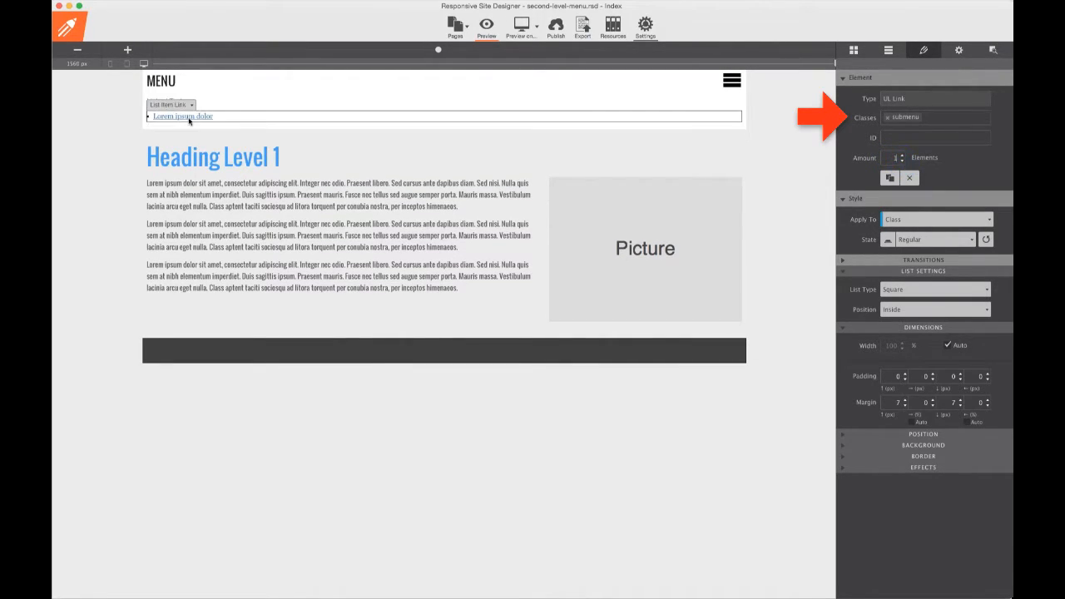
pyautogui.click(895, 289)
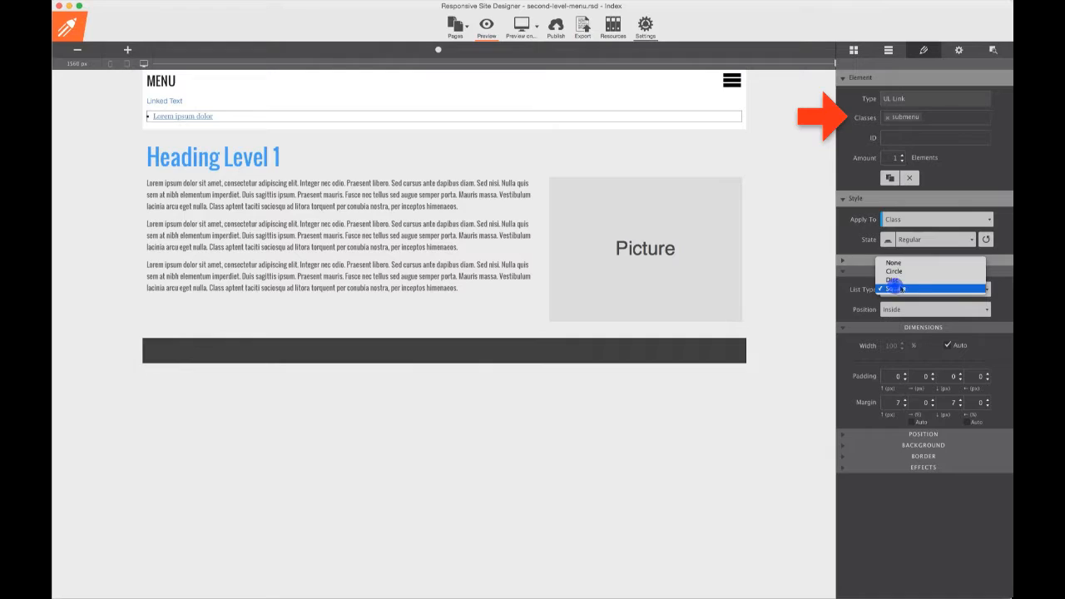
pyautogui.click(904, 265)
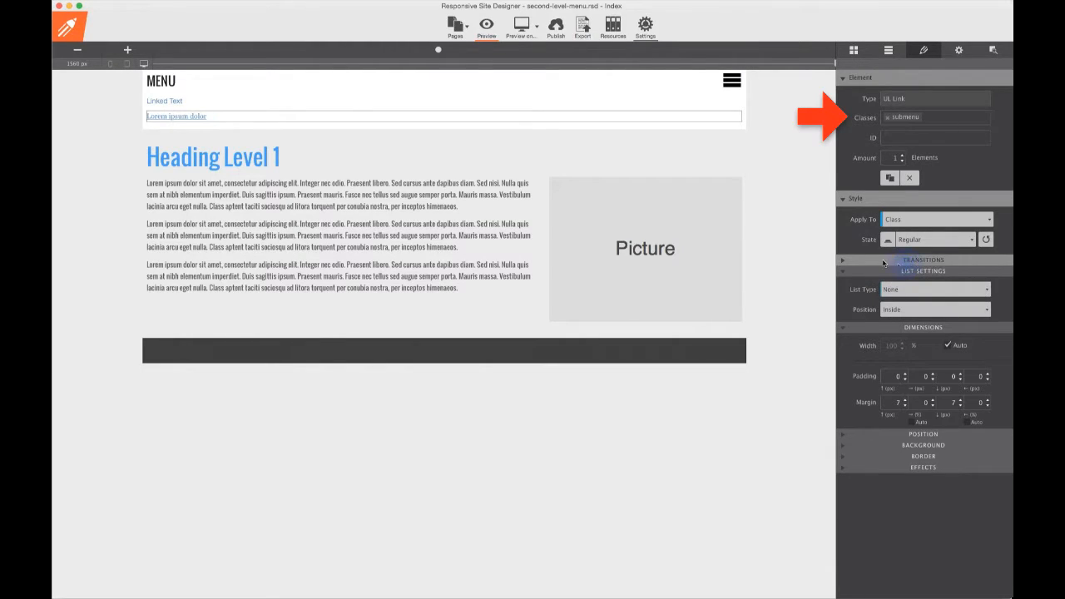
# Give the submenu's list item link the class submenu-li and set its font to Oswald.
pyautogui.click(222, 116)
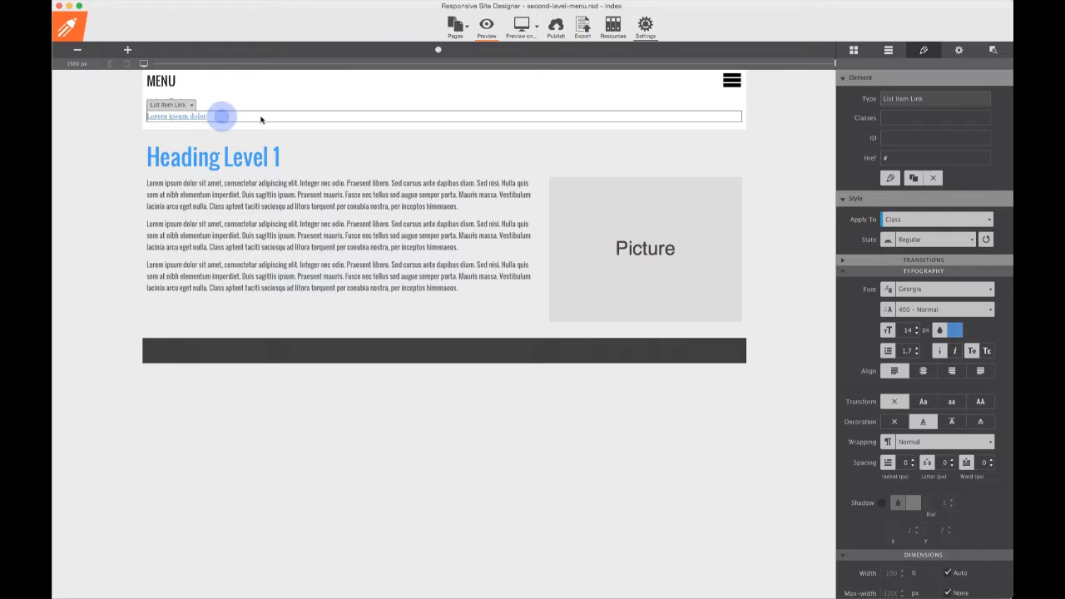
pyautogui.click(911, 120)
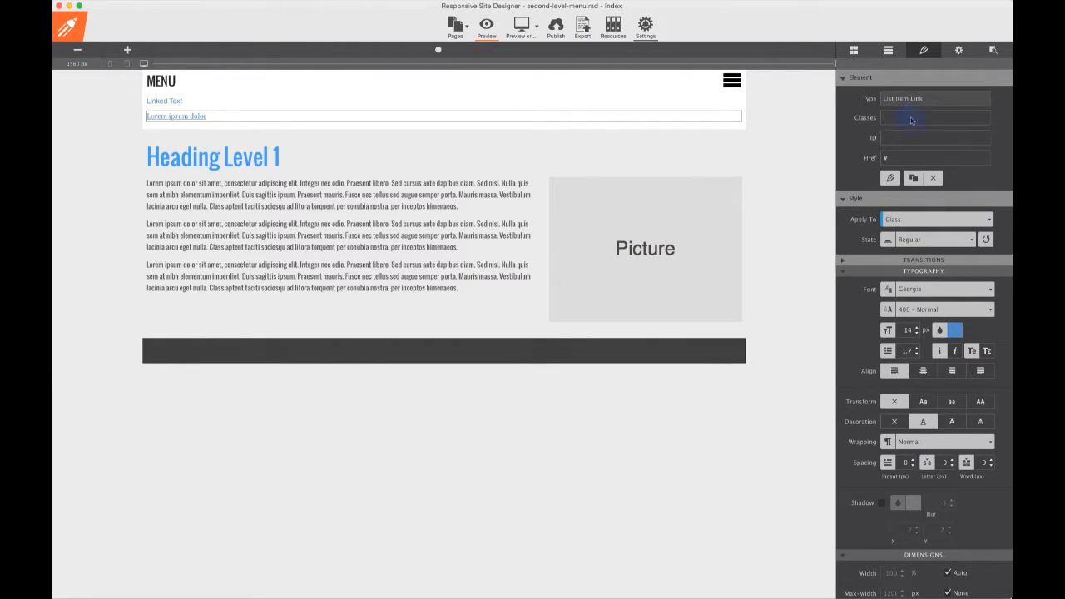
pyautogui.write('submenu-li')
pyautogui.click(914, 288)
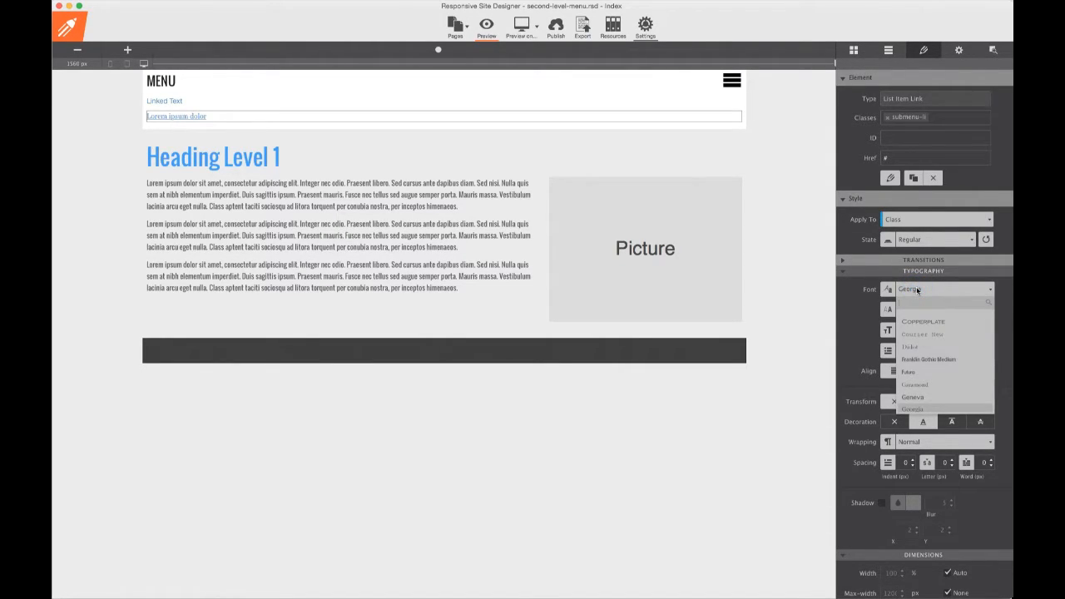
pyautogui.write('g')
pyautogui.write('sw')
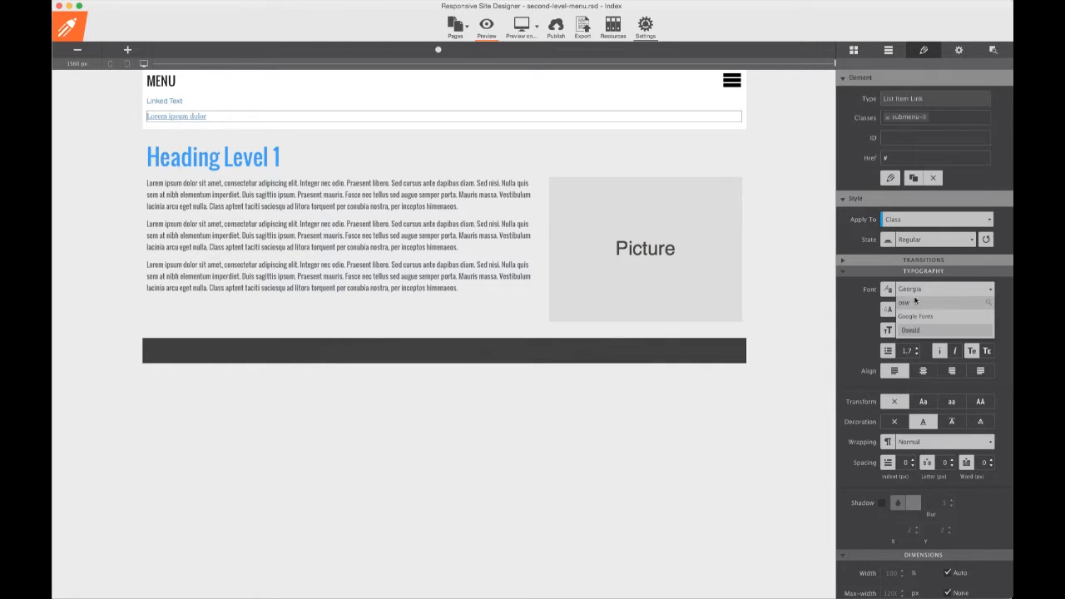
pyautogui.click(914, 330)
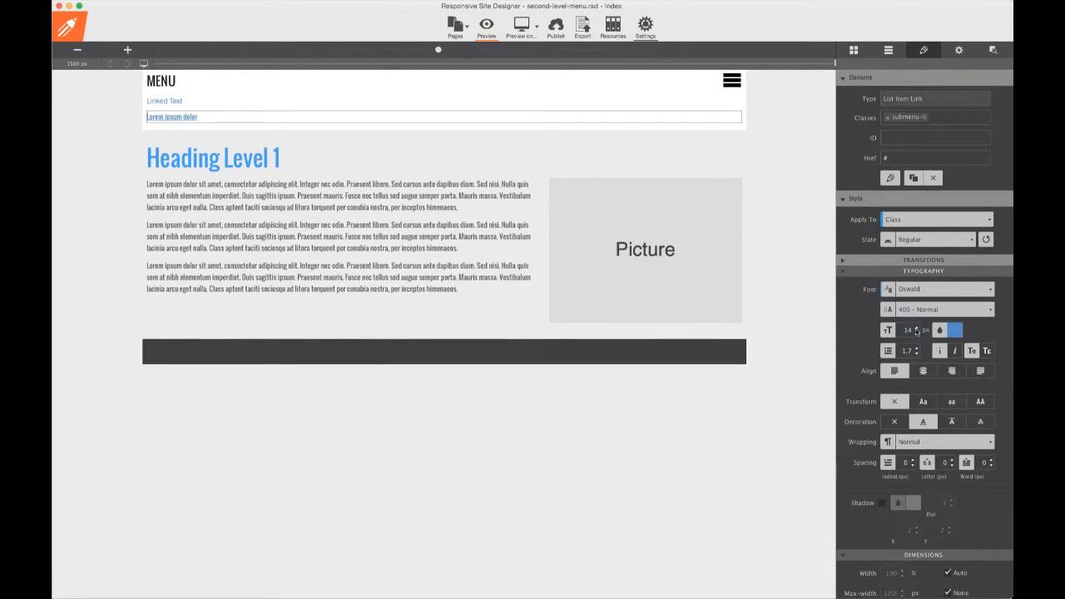
# Style the submenu item's text in dark grey 454545, uppercase and without decoration.
pyautogui.click(953, 331)
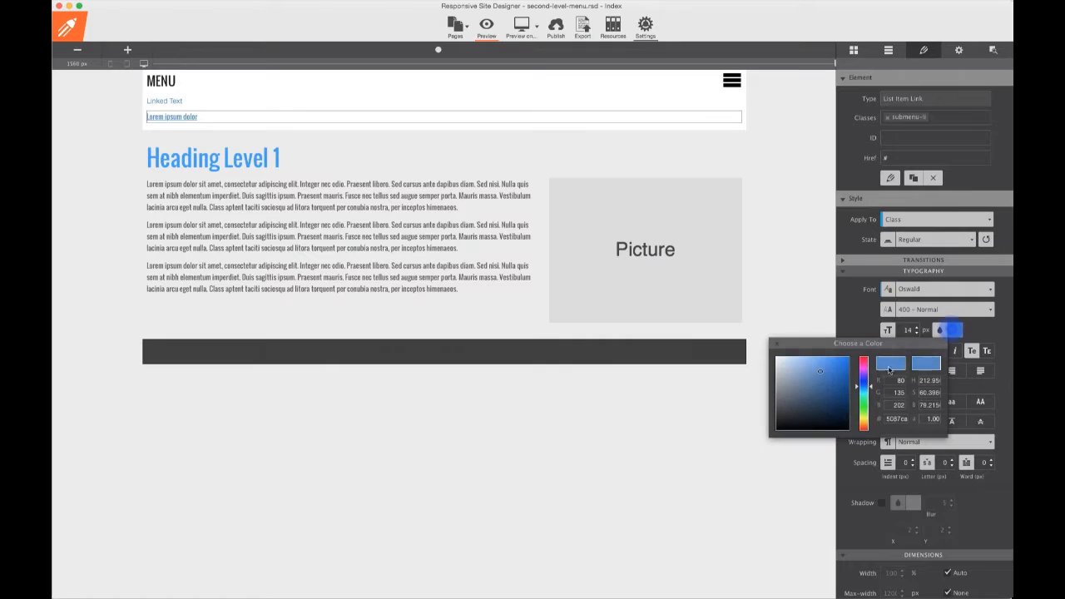
pyautogui.moveTo(819, 372); pyautogui.dragTo(765, 412)
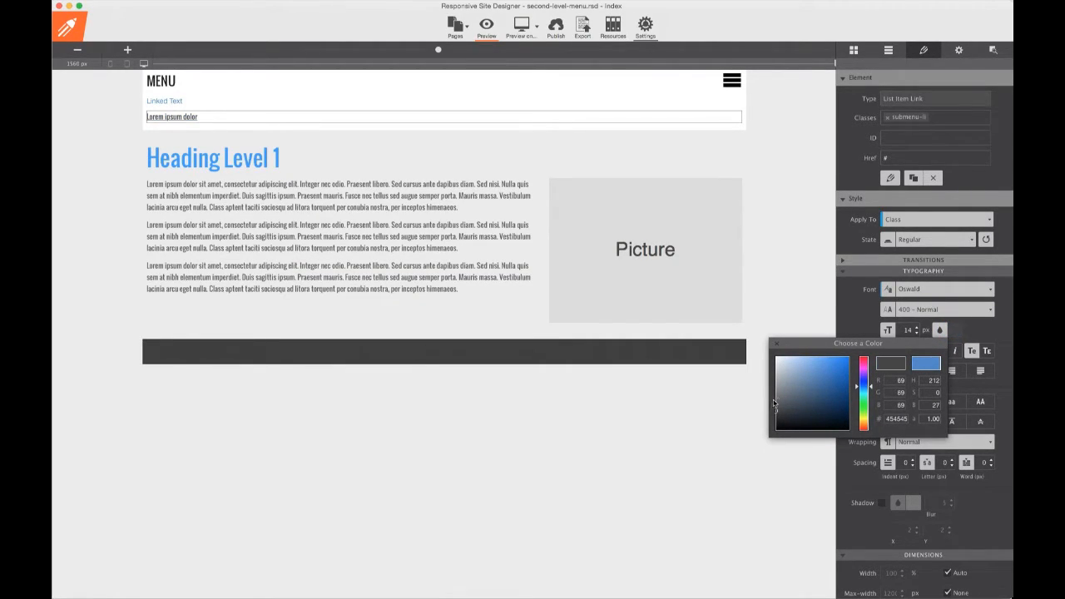
pyautogui.click(779, 346)
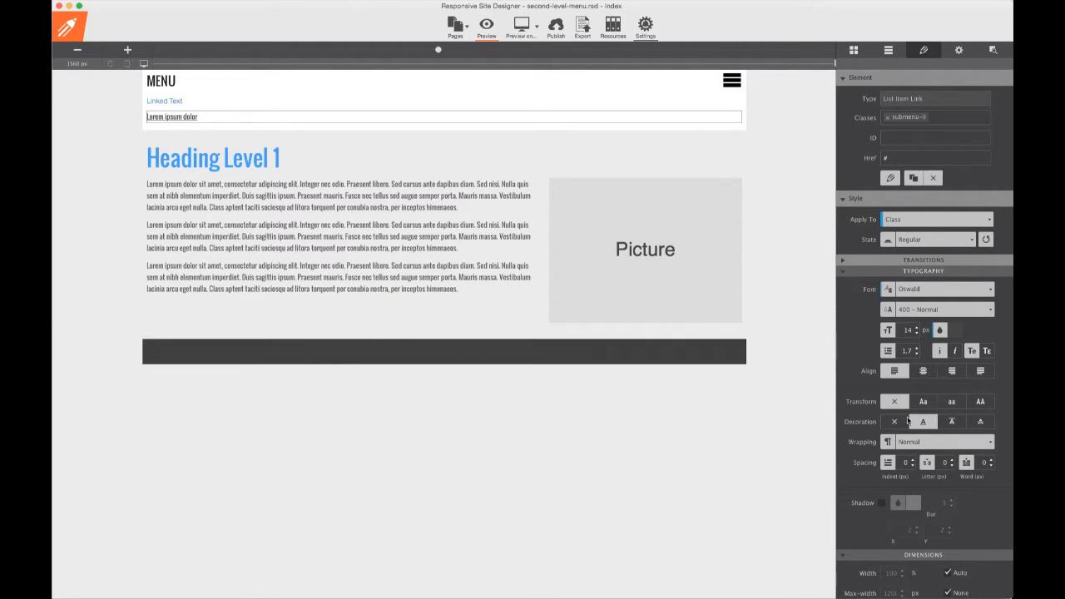
pyautogui.click(979, 403)
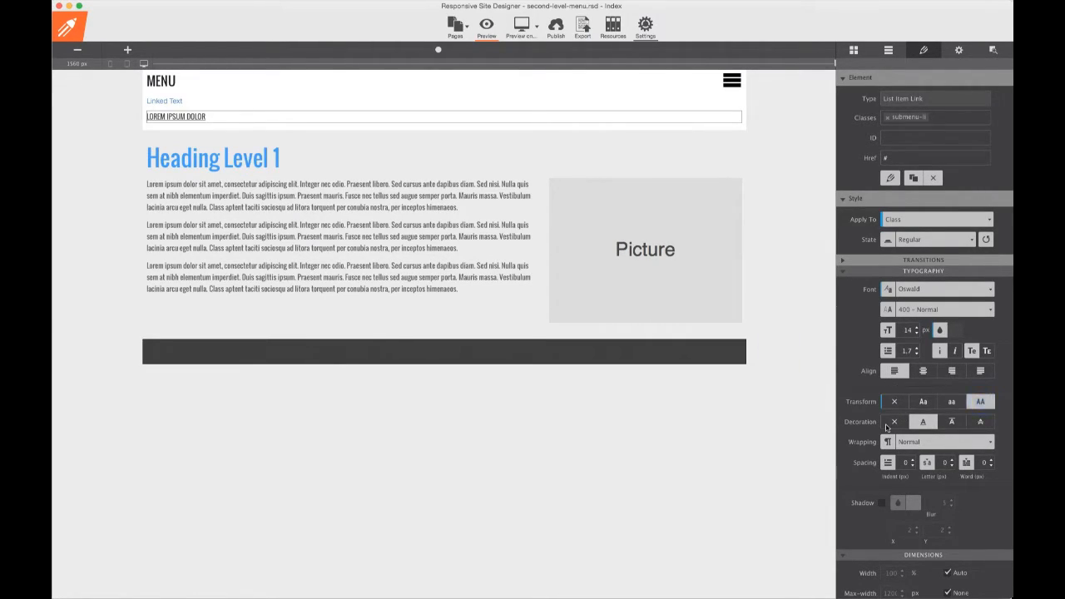
pyautogui.click(894, 422)
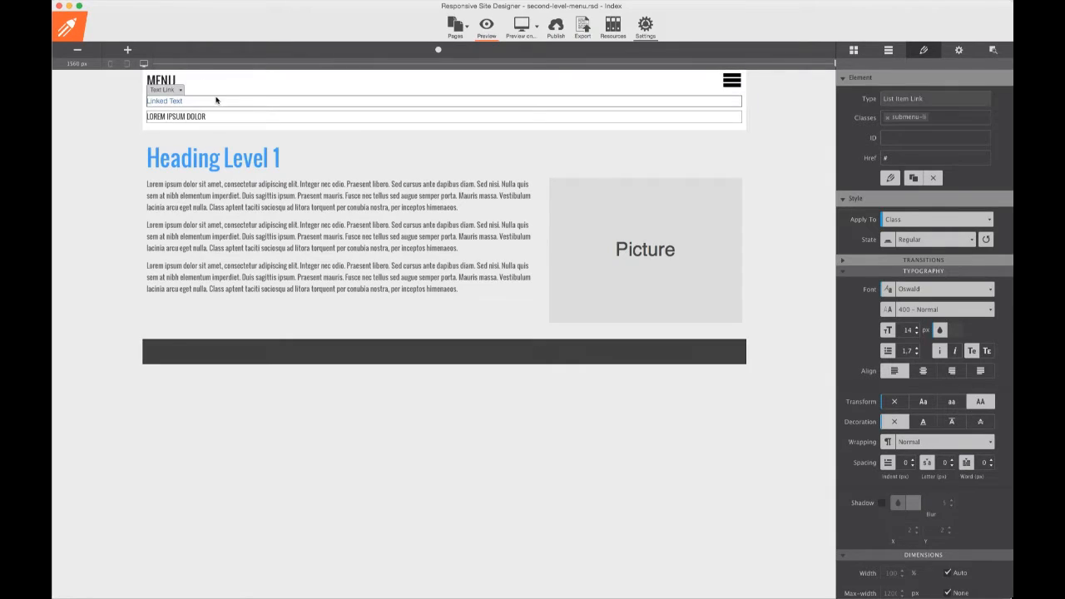
# Set the first-level text link's font to Oswald and its size to 15 px.
pyautogui.click(190, 100)
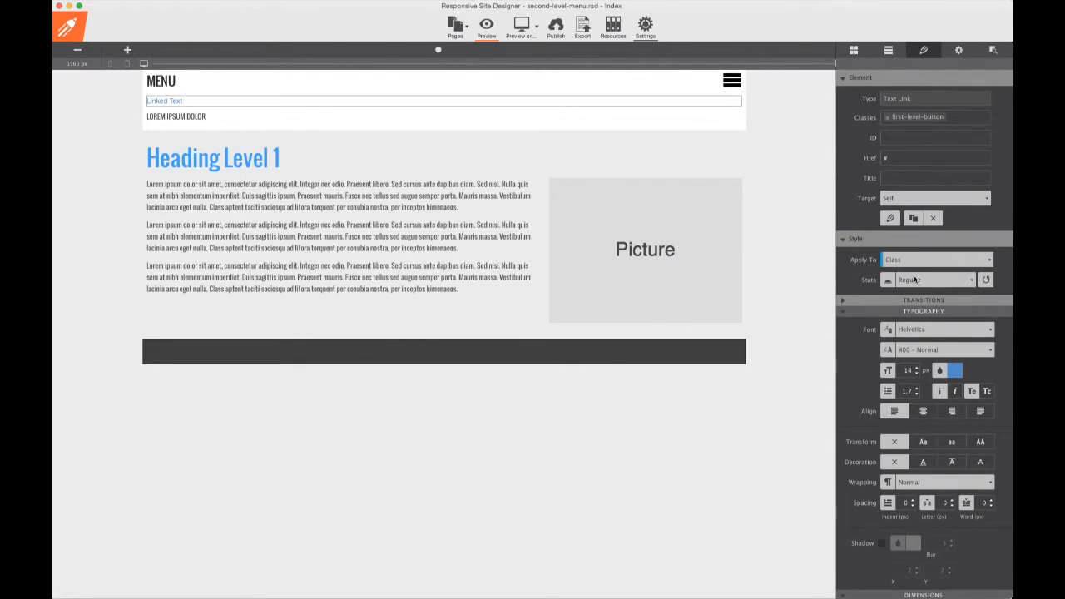
pyautogui.click(920, 329)
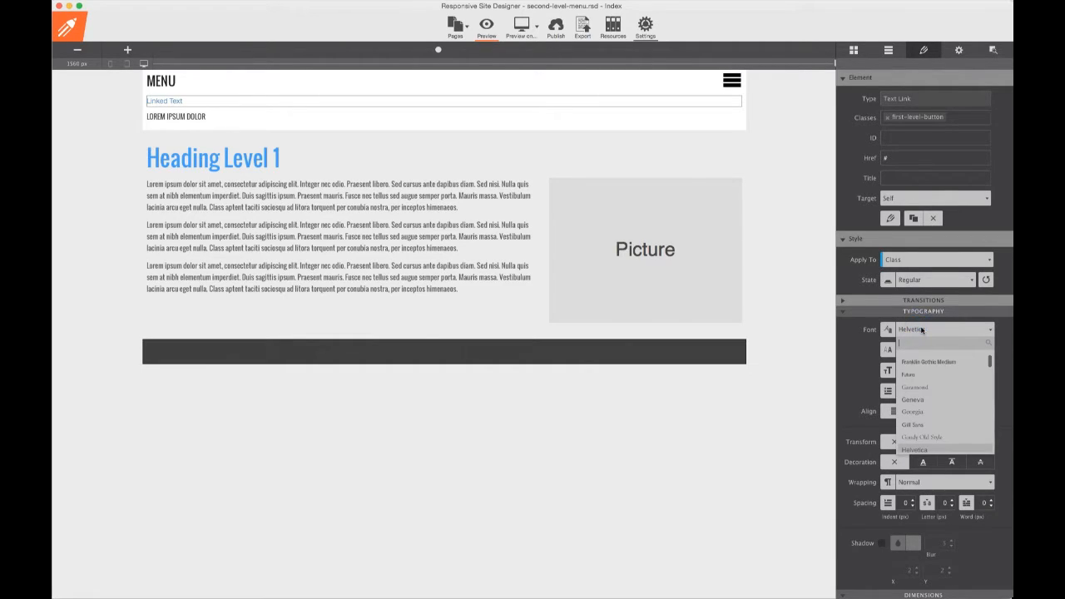
pyautogui.write('osw')
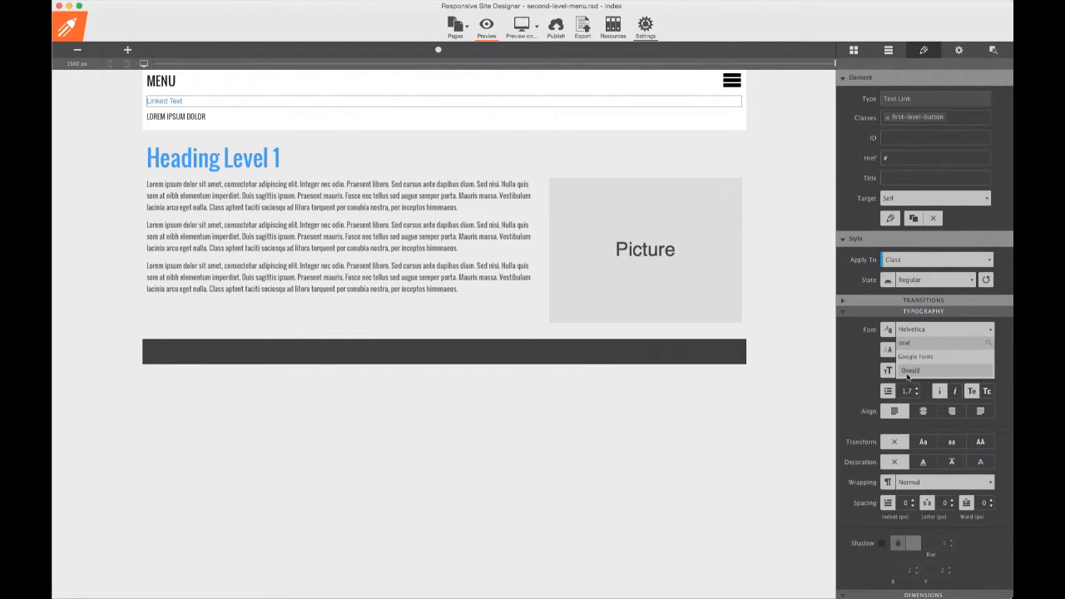
pyautogui.click(909, 370)
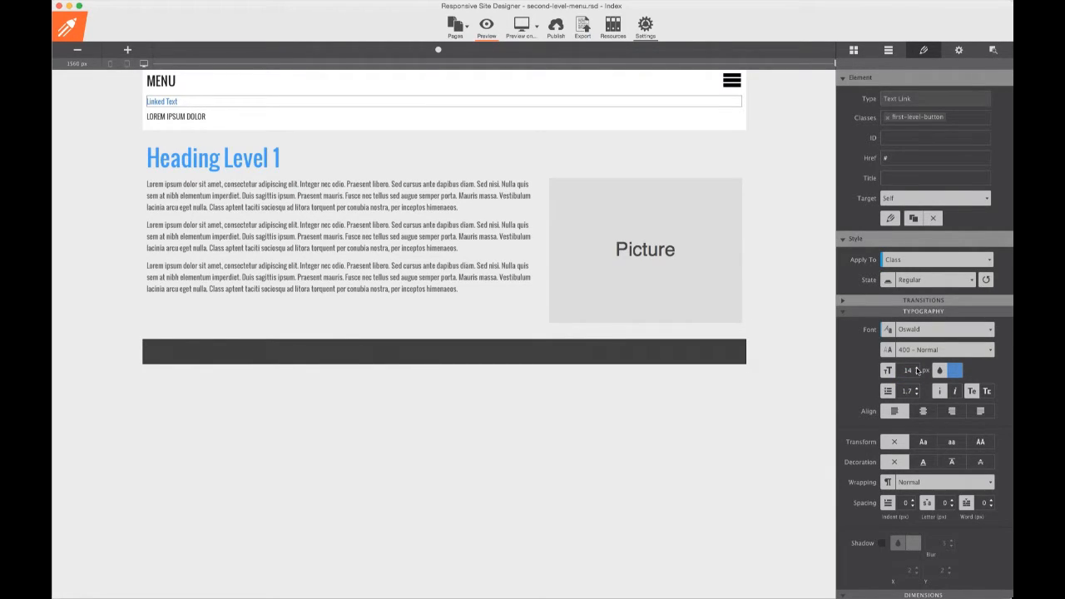
pyautogui.click(917, 368)
# Colour the first-level link's text dark grey 454545 and transform it to uppercase.
pyautogui.click(956, 371)
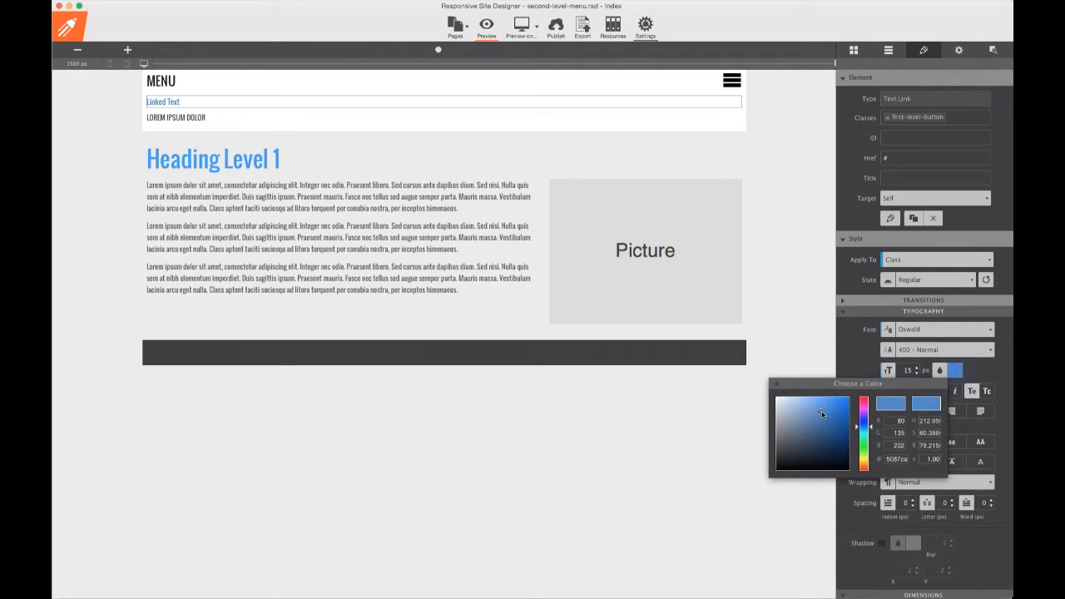
pyautogui.moveTo(821, 414); pyautogui.dragTo(770, 454)
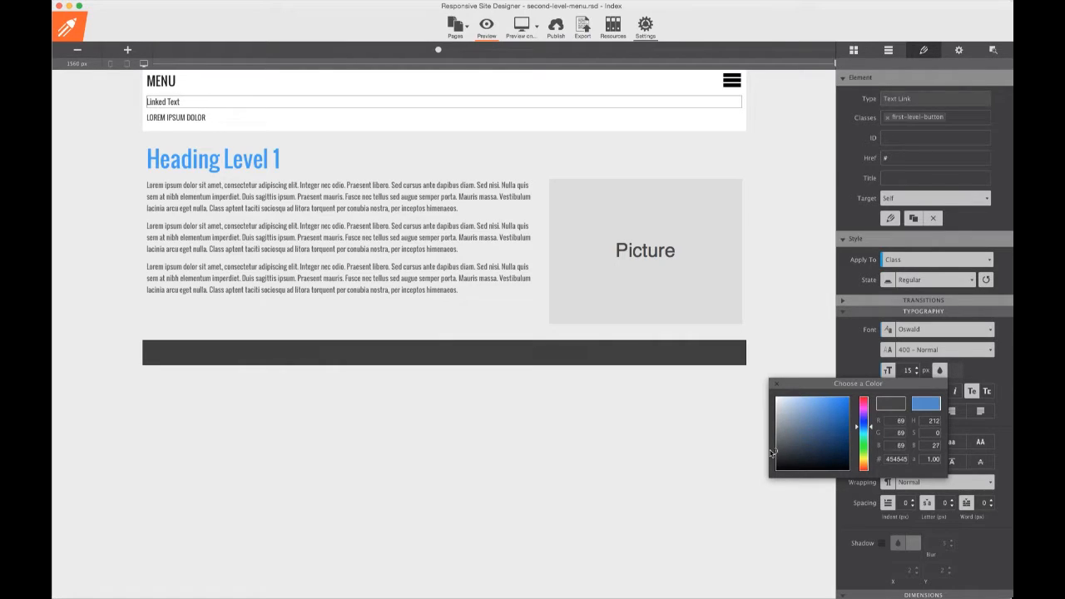
pyautogui.click(772, 386)
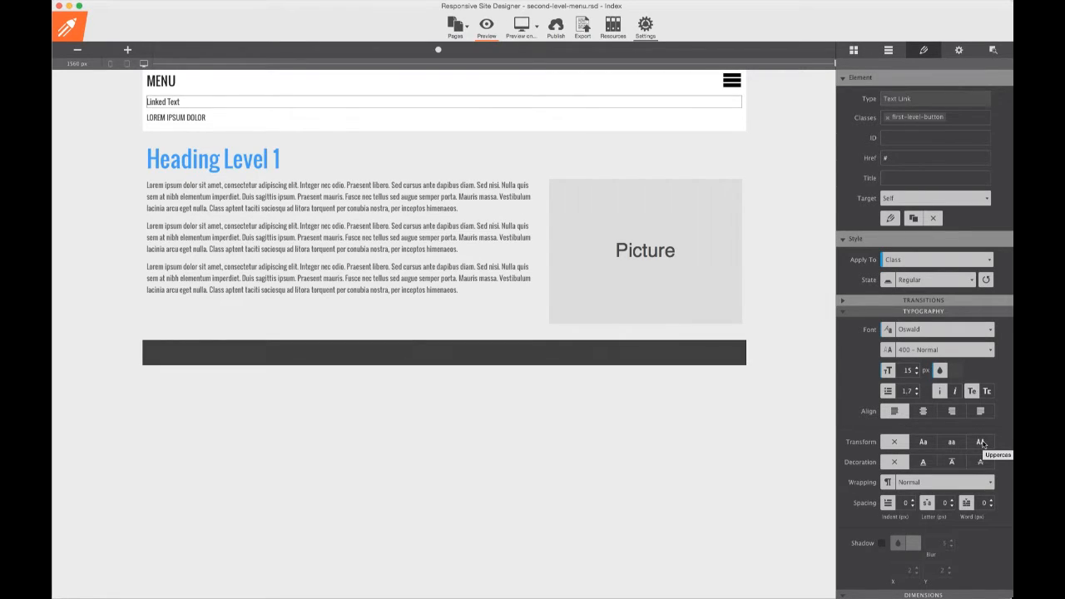
pyautogui.click(982, 443)
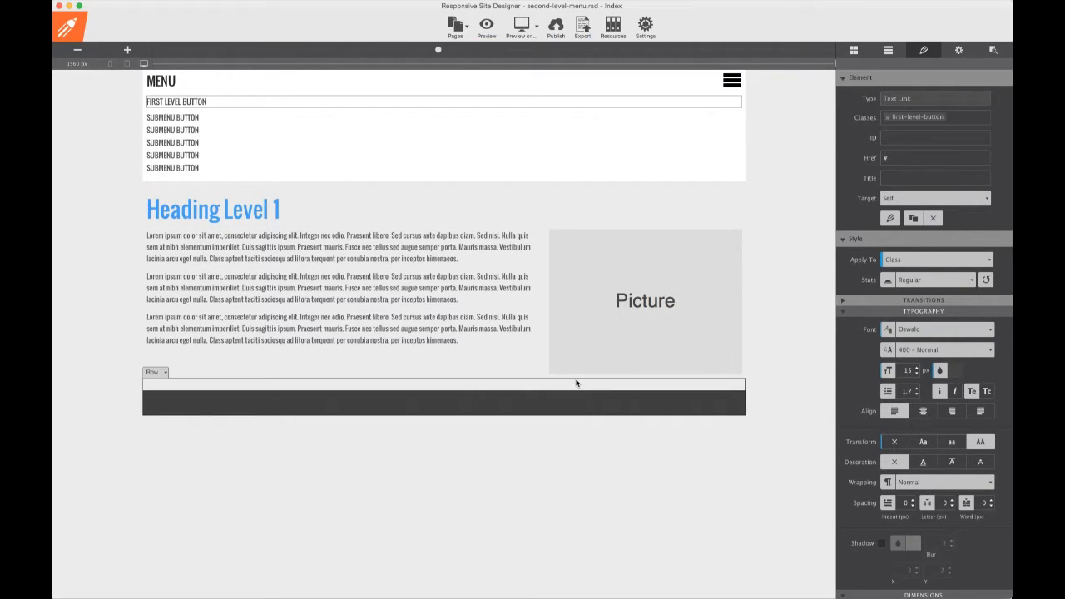
# Set the first-level button's padding to 10 px top and bottom and 20 px right and left.
pyautogui.click(247, 105)
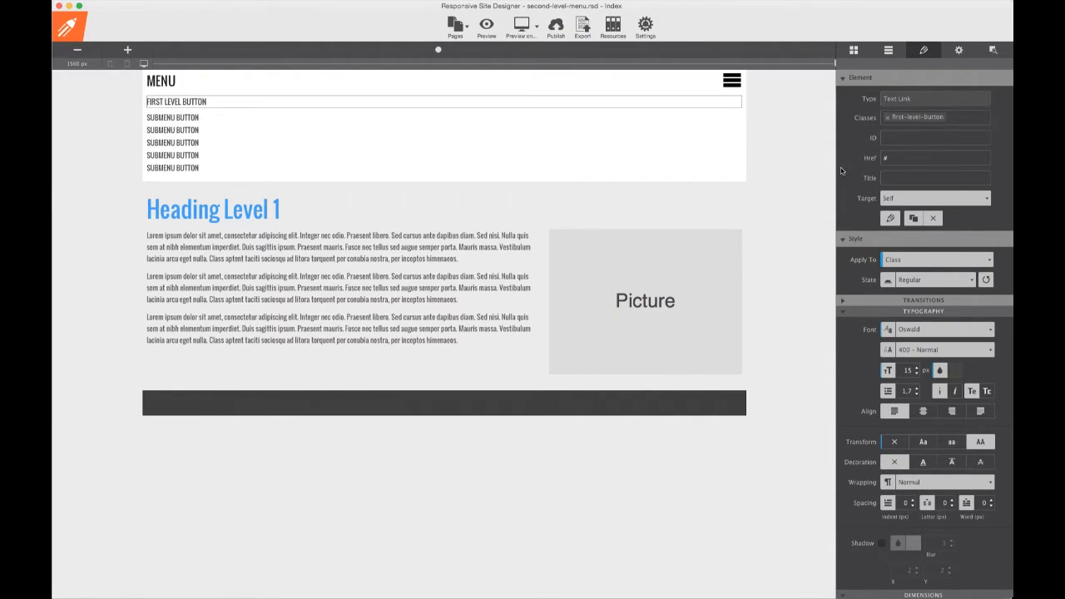
pyautogui.scroll(-2, 904, 336)
pyautogui.scroll(-5, 904, 337)
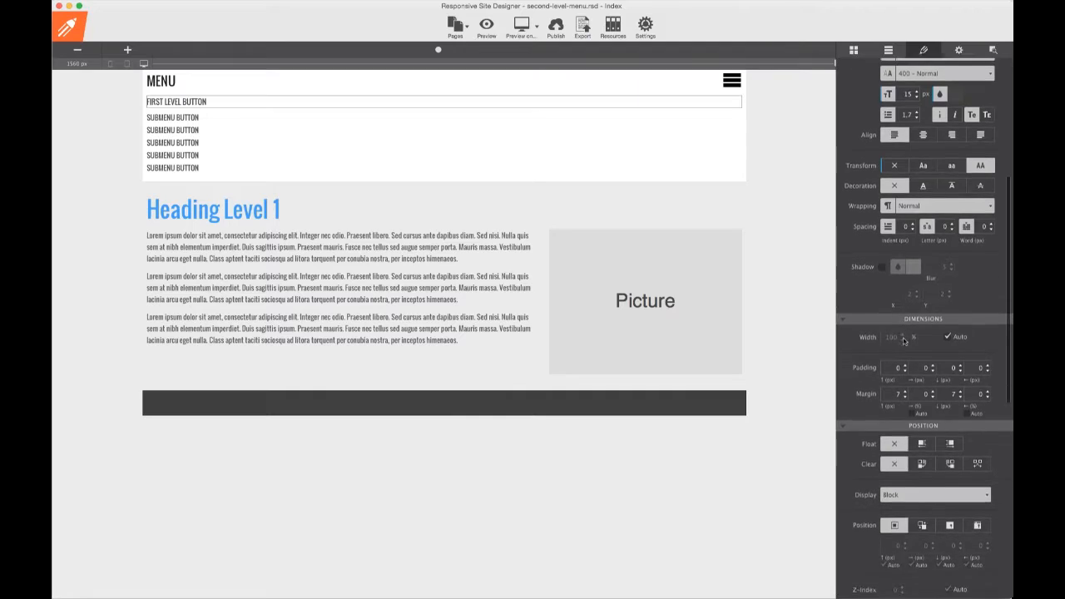
pyautogui.click(891, 287)
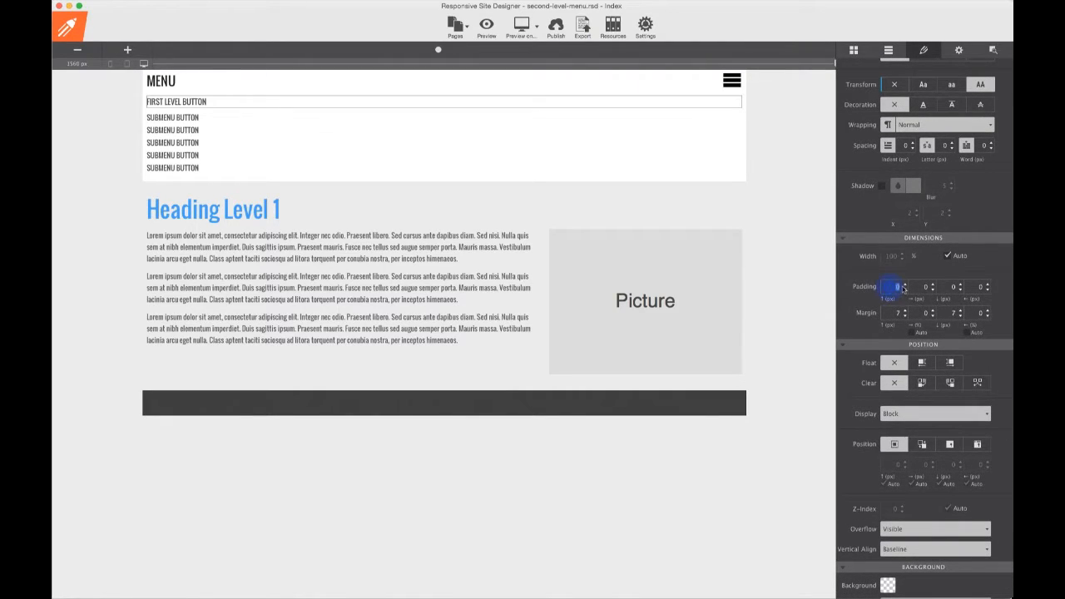
pyautogui.write('10')
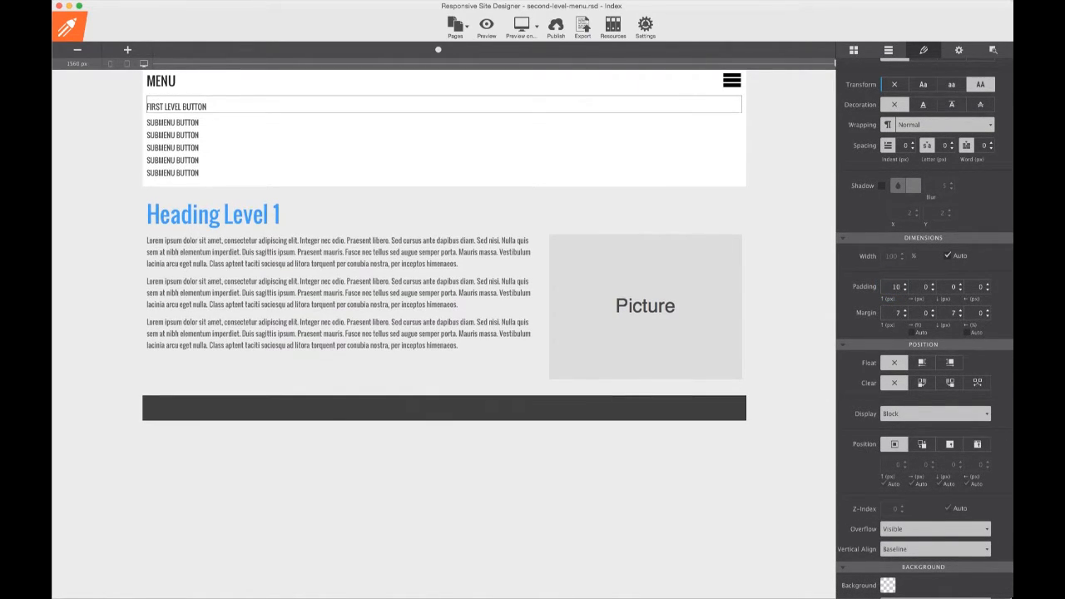
pyautogui.write('20')
pyautogui.press('Tab')
pyautogui.write('10')
pyautogui.press('Tab')
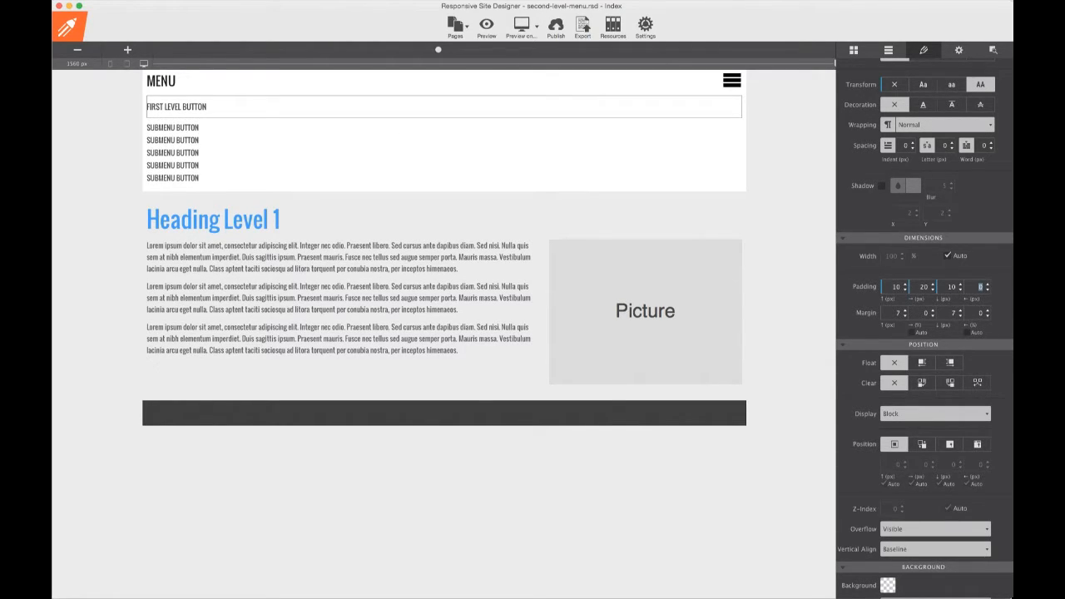
pyautogui.write('20')
# Set the first-level button's top and bottom margins to 0.
pyautogui.click(890, 314)
pyautogui.write('0')
pyautogui.press('Return')
pyautogui.click(953, 314)
pyautogui.write('0')
pyautogui.press('Return')
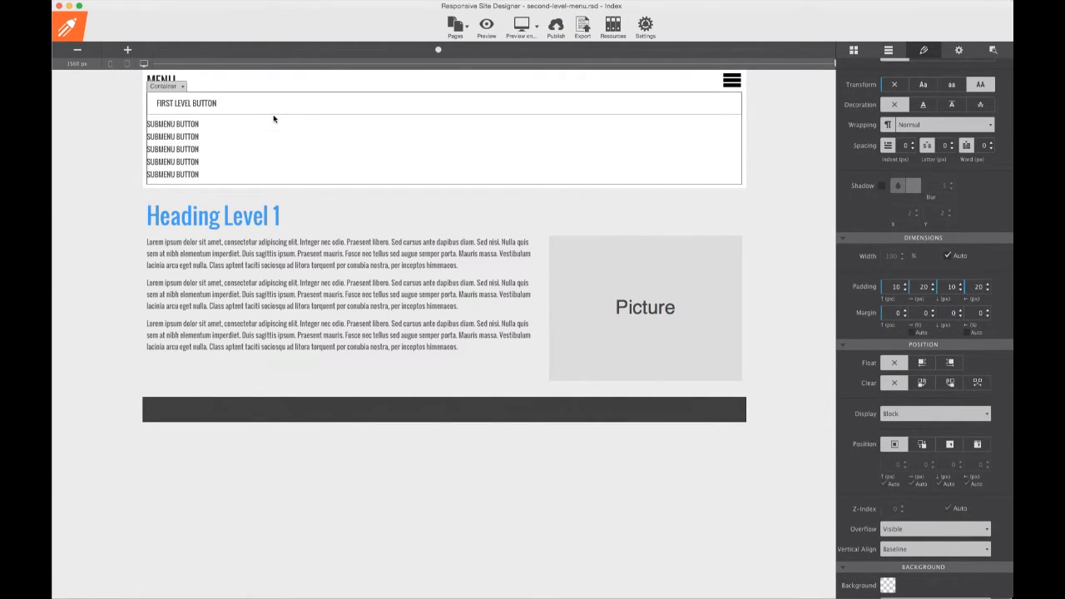
# Set the submenu list items' padding to 5 px top and bottom, 10 px right and 20 px left.
pyautogui.click(238, 125)
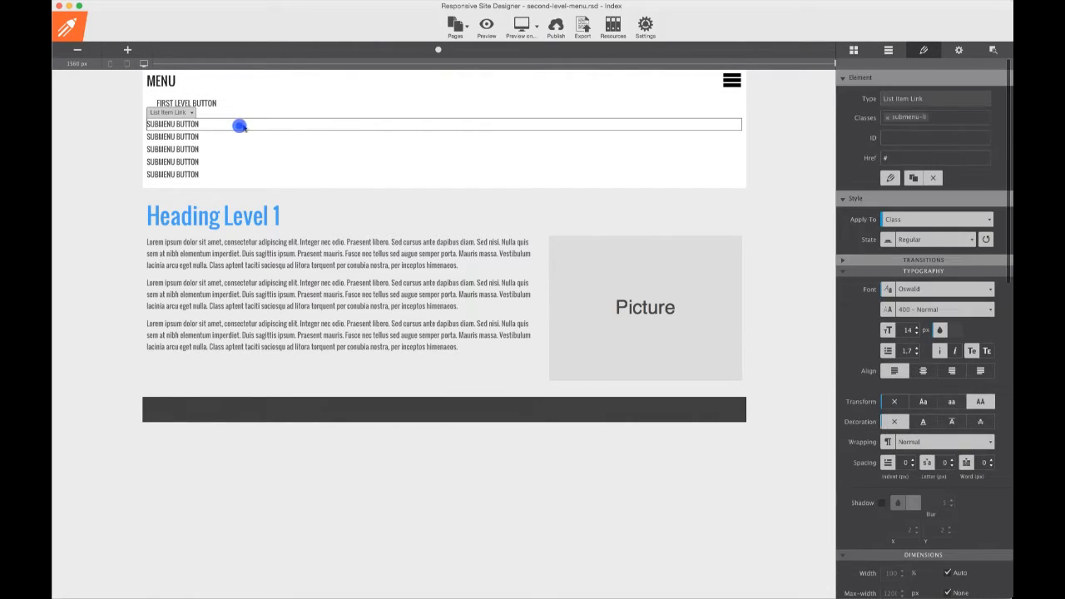
pyautogui.scroll(-5, 891, 310)
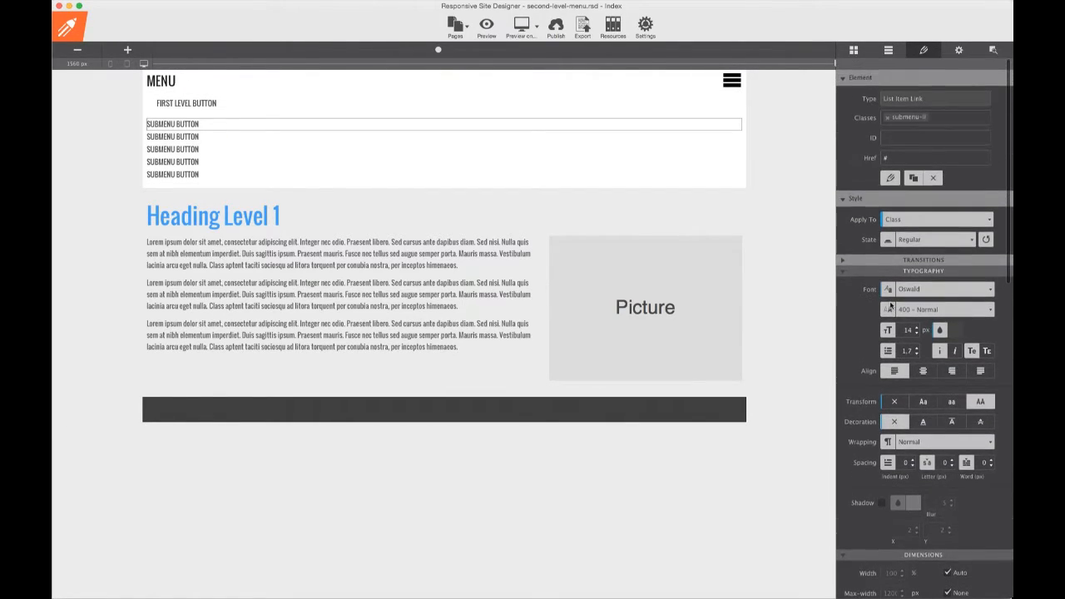
pyautogui.scroll(-10, 892, 304)
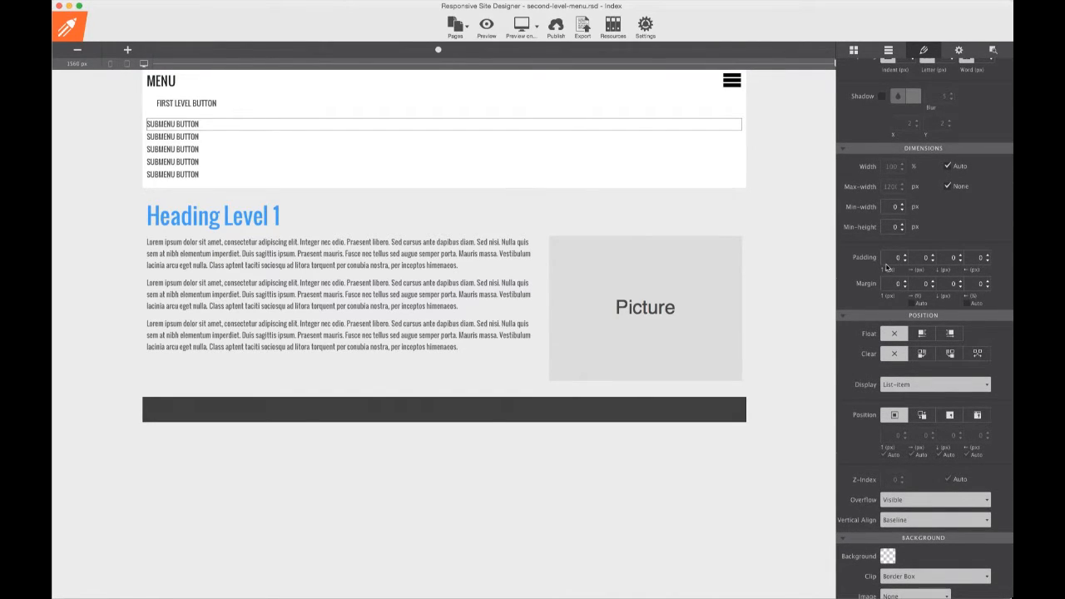
pyautogui.click(901, 258)
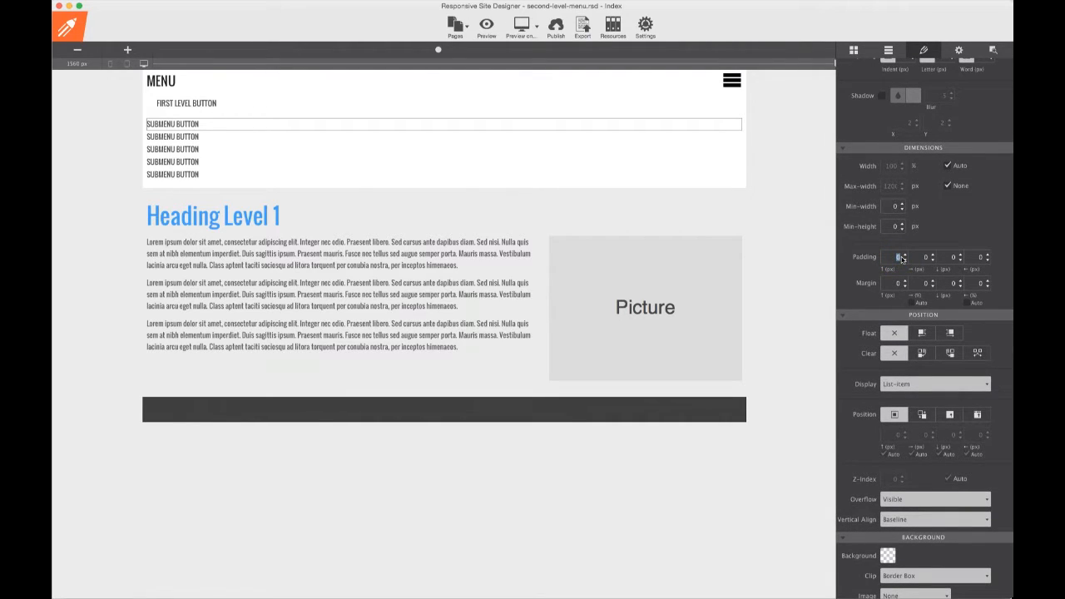
pyautogui.write('5')
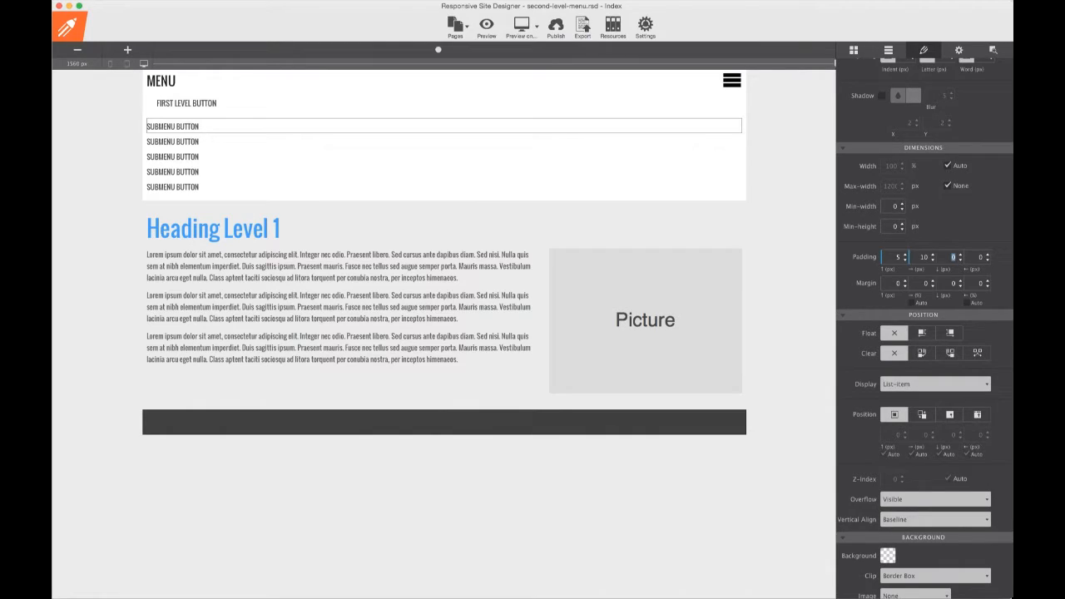
pyautogui.write('5')
pyautogui.press('Tab')
pyautogui.write('20')
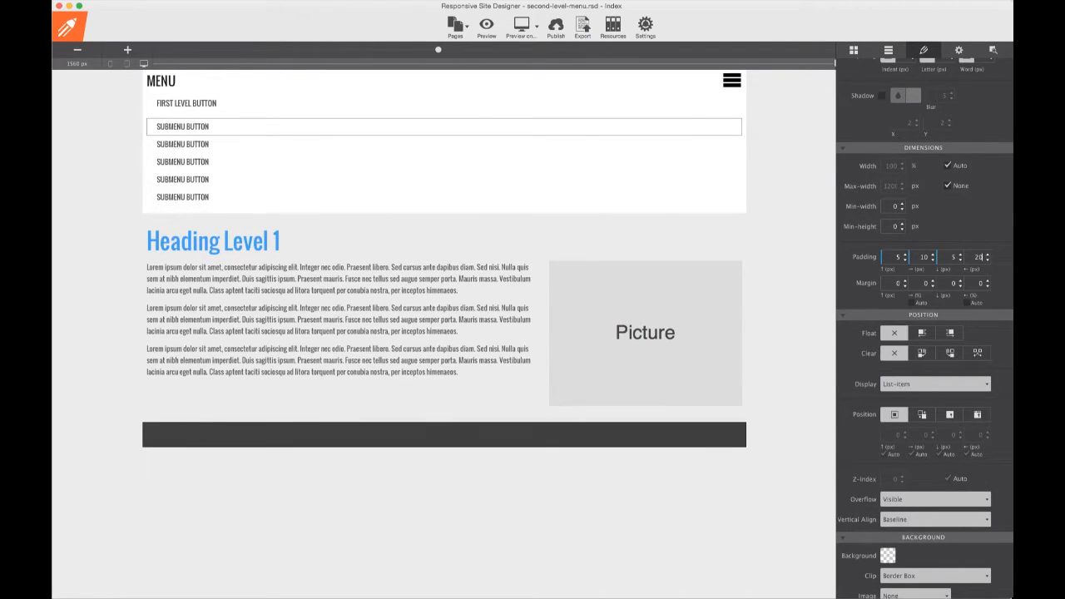
# Give the whole submenu list (UL Link, class submenu) a light grey e6e6e6 background.
pyautogui.click(279, 134)
pyautogui.click(186, 113)
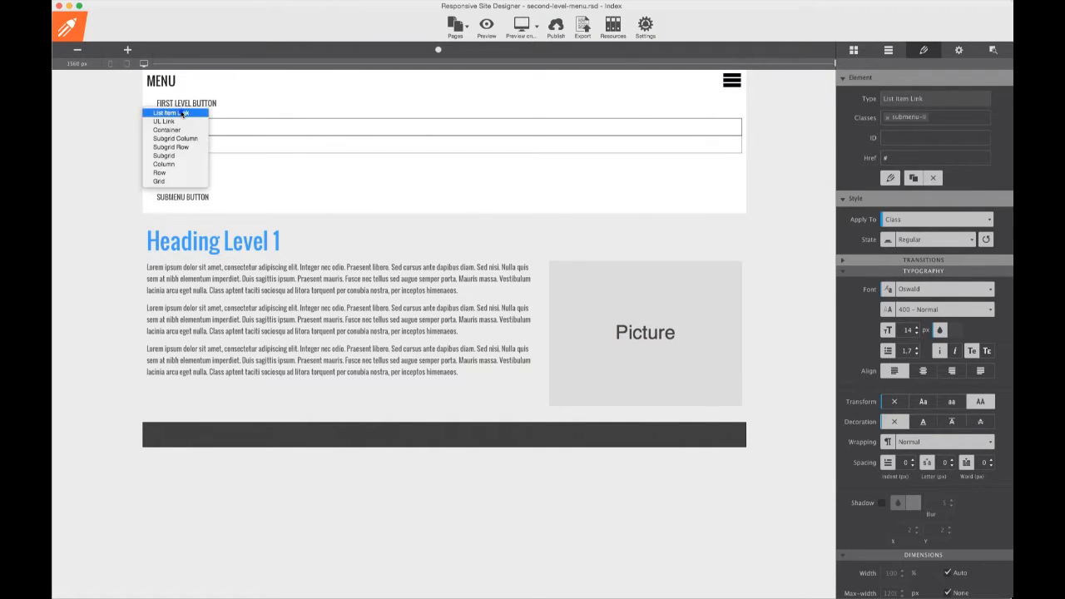
pyautogui.click(176, 121)
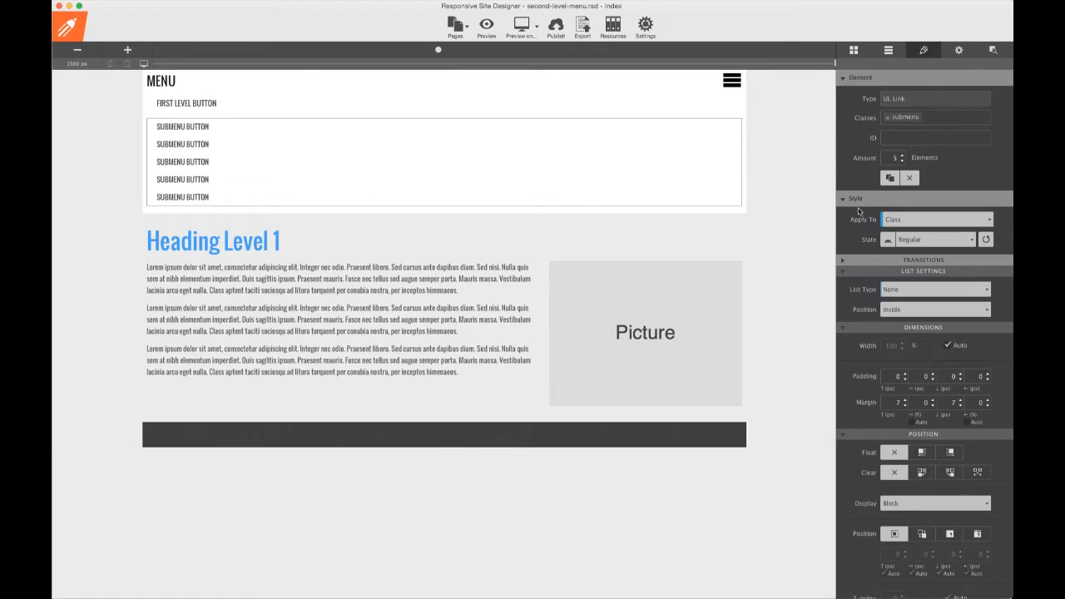
pyautogui.scroll(-5, 860, 225)
pyautogui.scroll(-15, 878, 302)
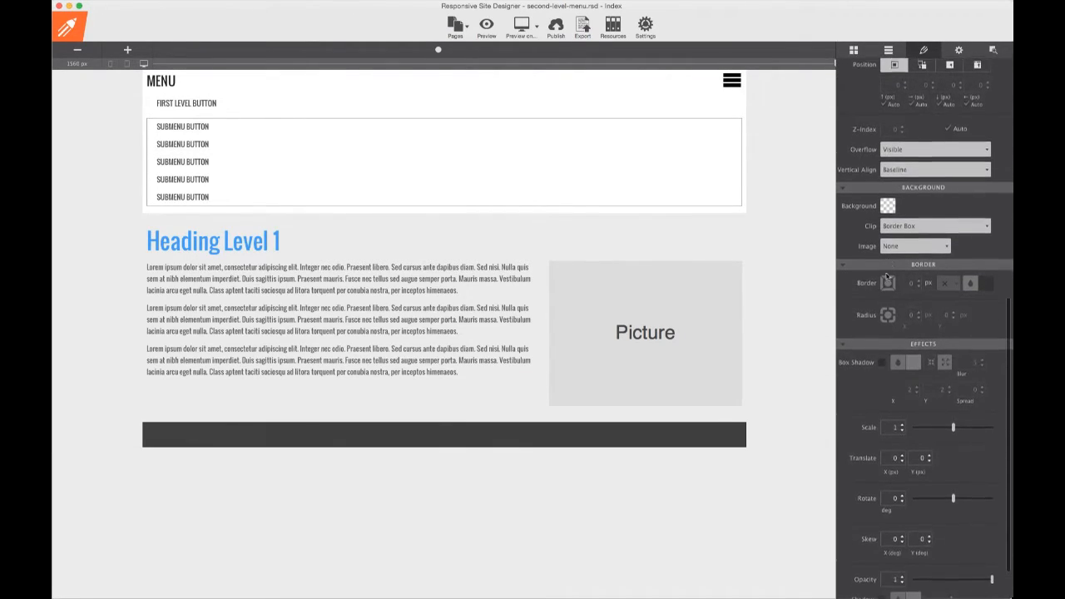
pyautogui.scroll(-1, 887, 277)
pyautogui.click(887, 199)
pyautogui.moveTo(732, 250); pyautogui.dragTo(703, 236)
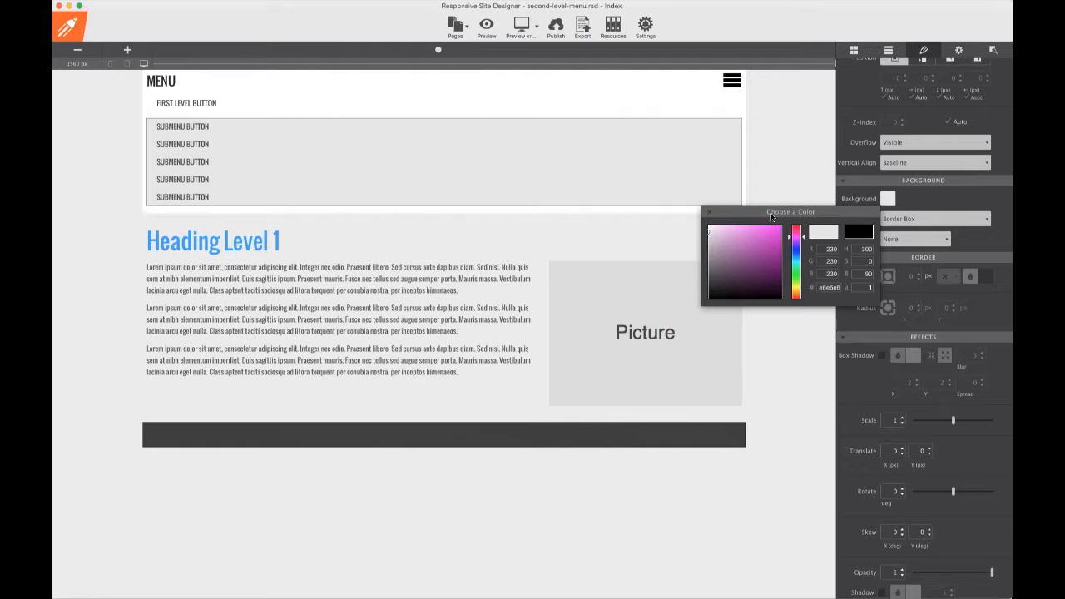
pyautogui.click(708, 214)
# Set the submenu list's top and bottom margins to 0.
pyautogui.scroll(10, 862, 241)
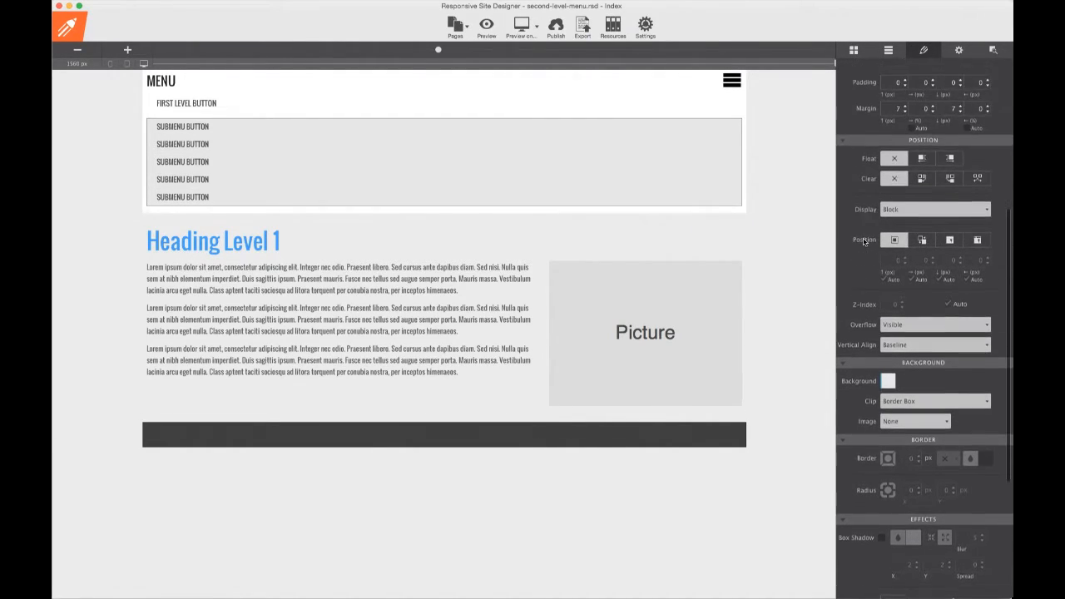
pyautogui.doubleClick(895, 250)
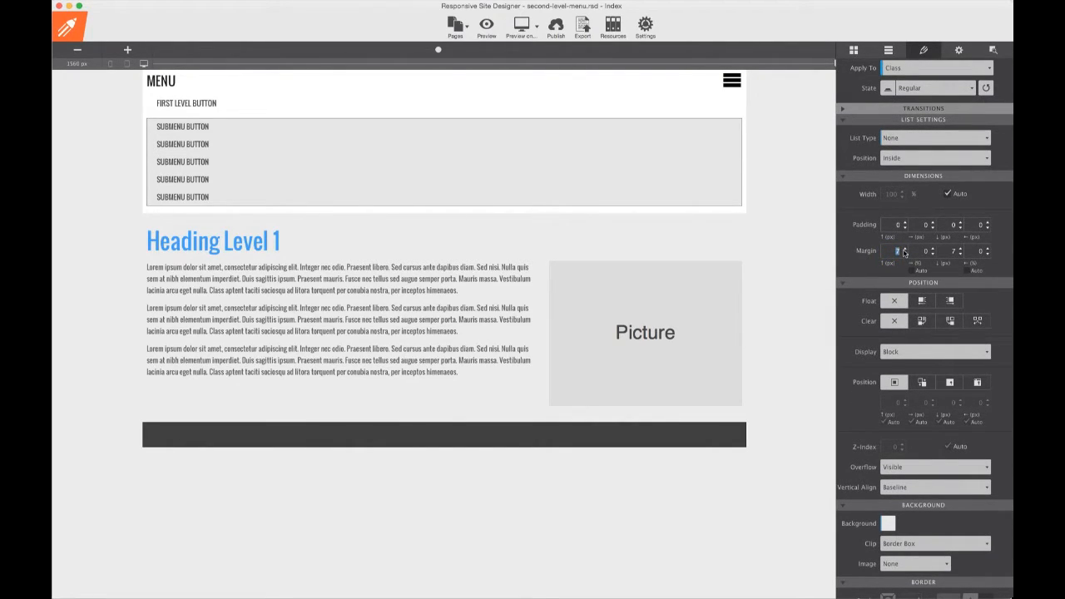
pyautogui.write('0')
pyautogui.doubleClick(951, 251)
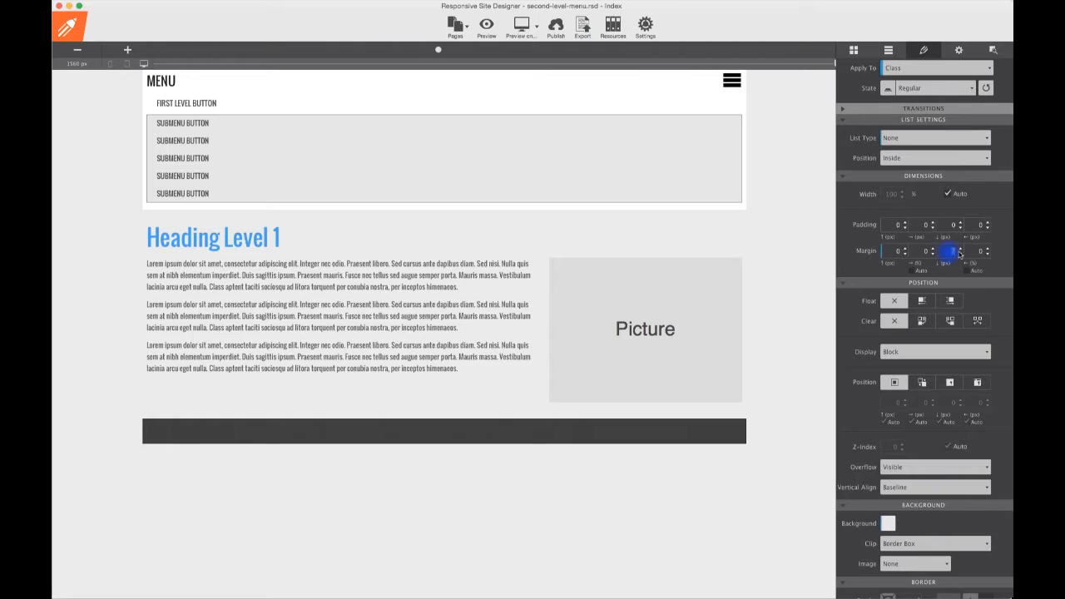
pyautogui.write('0')
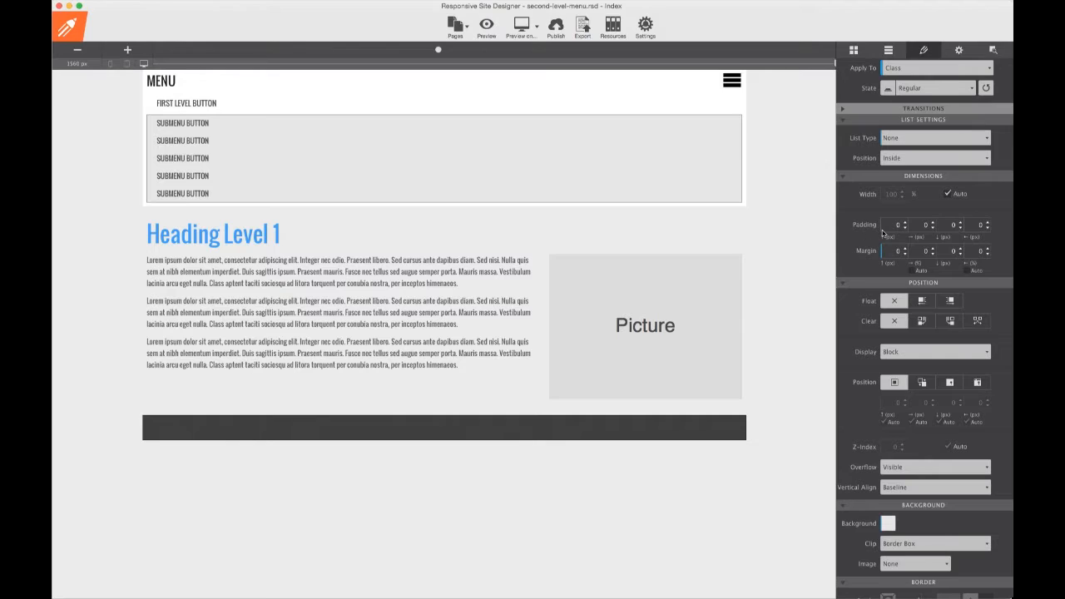
# Set the submenu list's display to None and turn on showing hidden items in the editor.
pyautogui.scroll(-6, 883, 233)
pyautogui.scroll(-3, 883, 233)
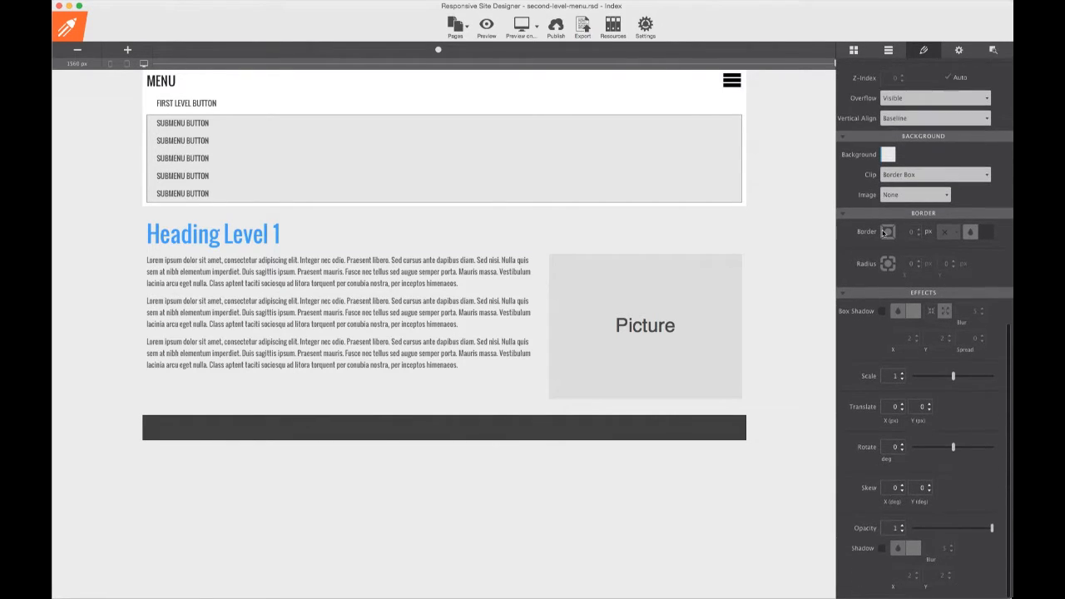
pyautogui.scroll(4, 883, 233)
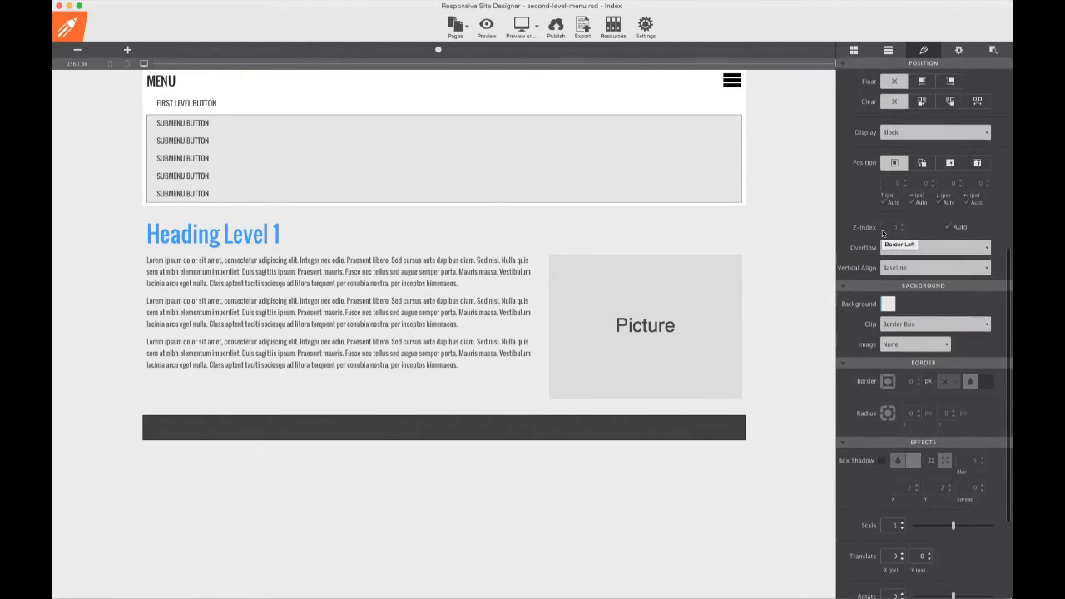
pyautogui.click(899, 134)
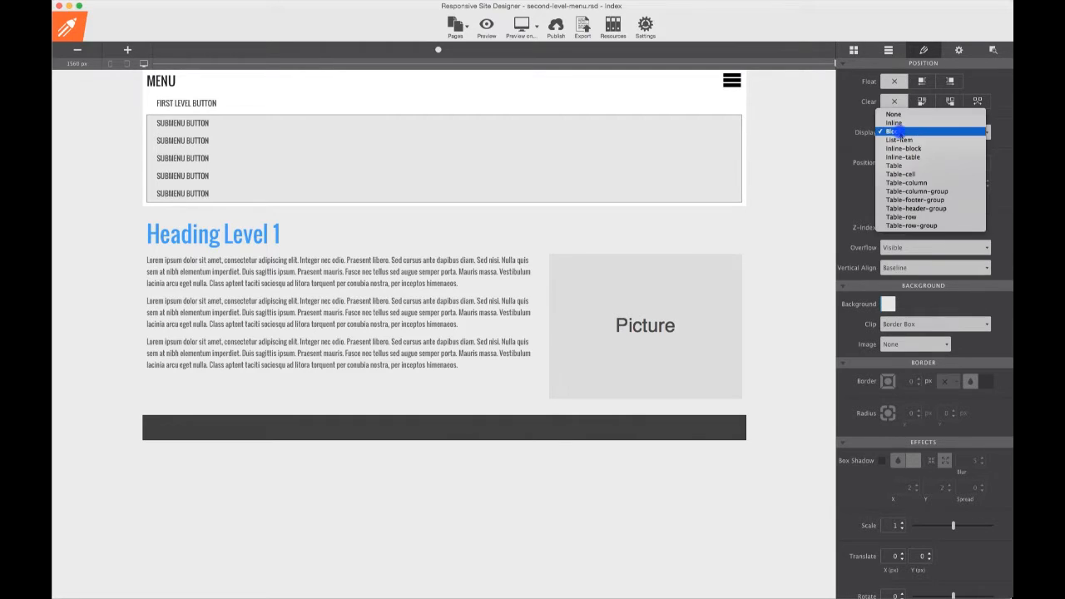
pyautogui.click(901, 118)
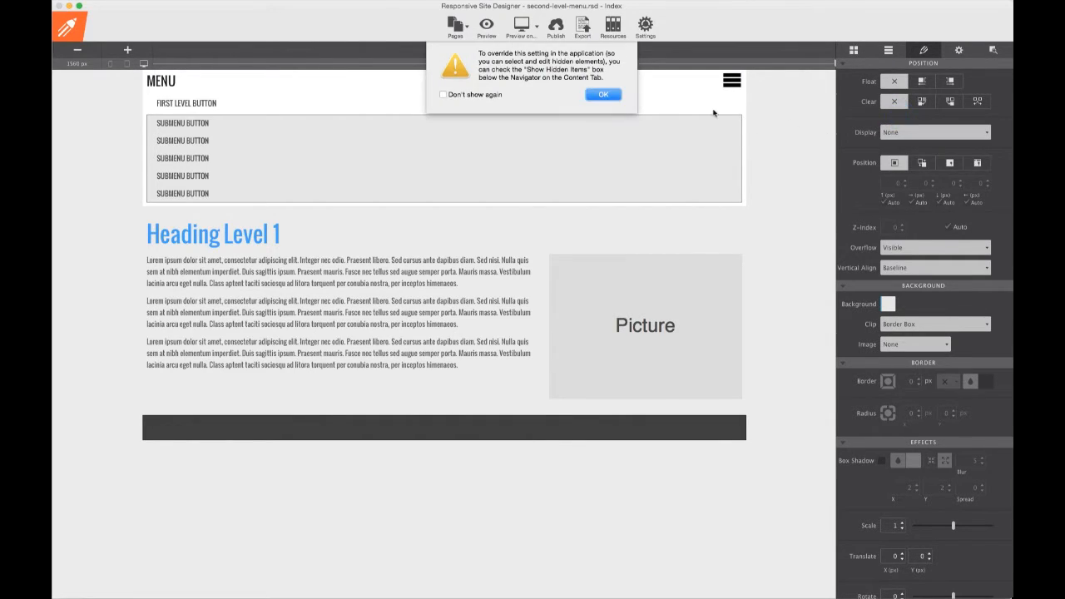
pyautogui.click(603, 95)
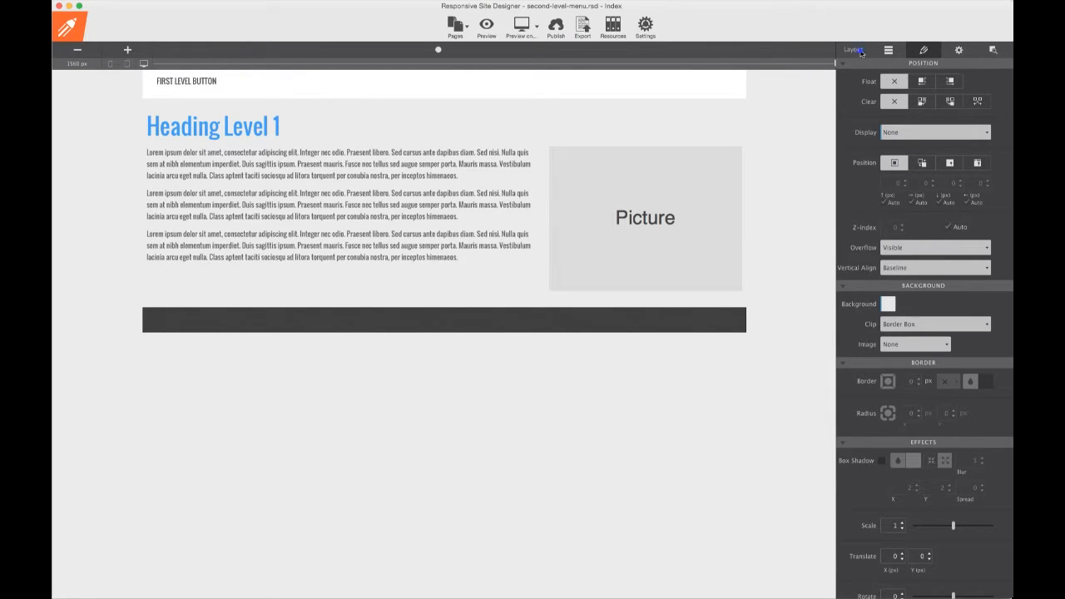
pyautogui.click(853, 50)
pyautogui.click(848, 115)
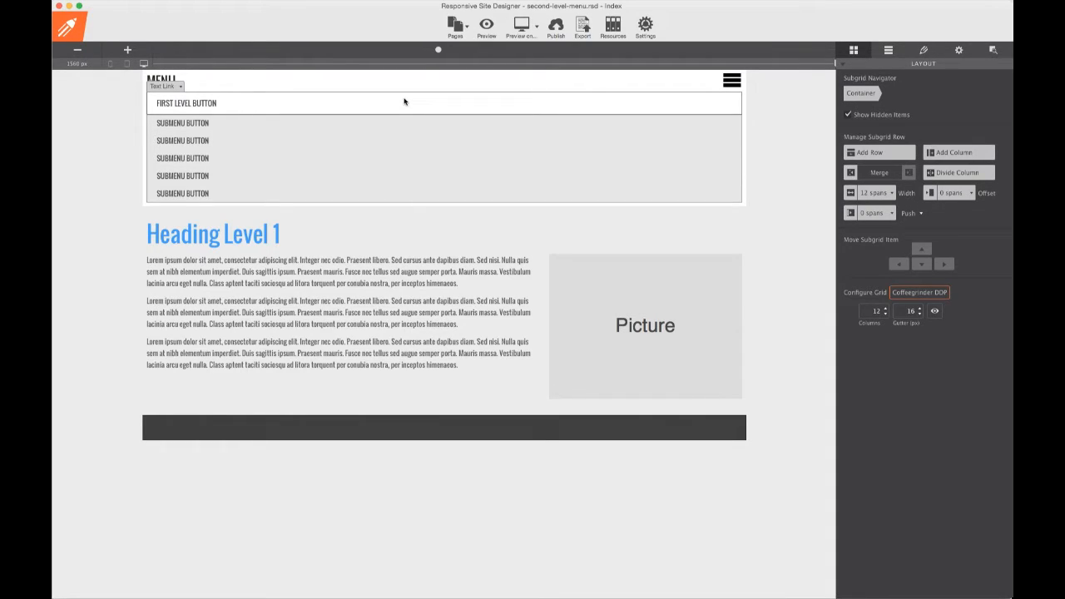
# Set the pulldown container's bottom margin to 0 and float it left.
pyautogui.click(169, 87)
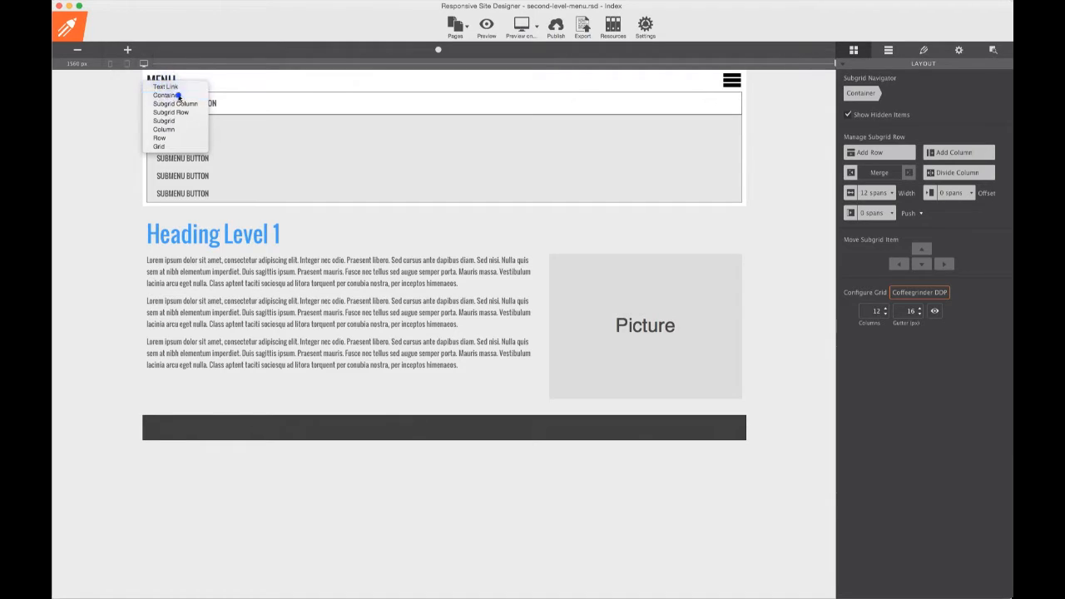
pyautogui.click(922, 50)
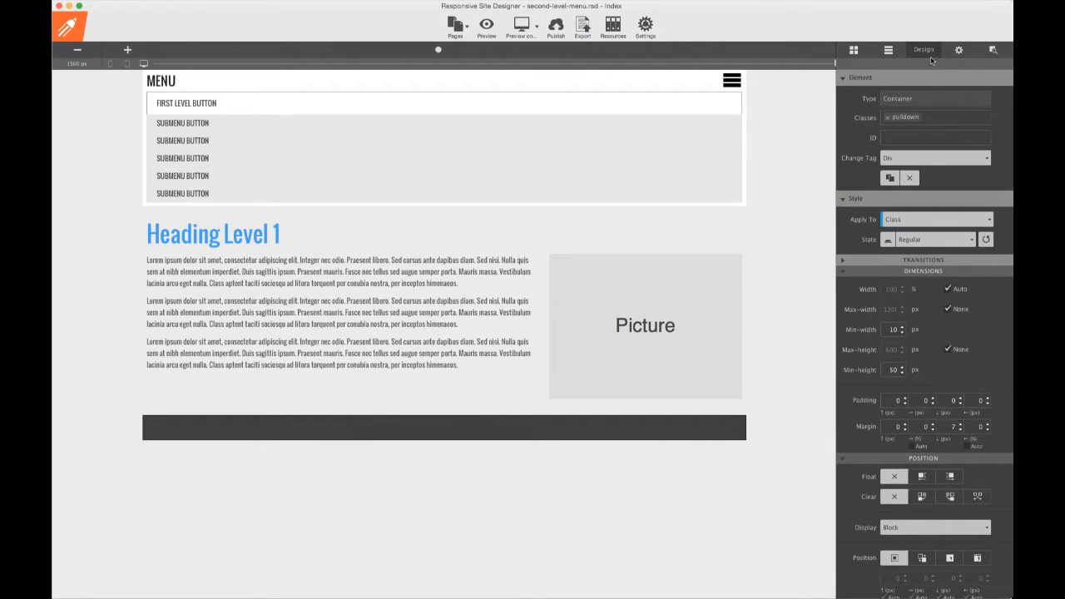
pyautogui.doubleClick(944, 426)
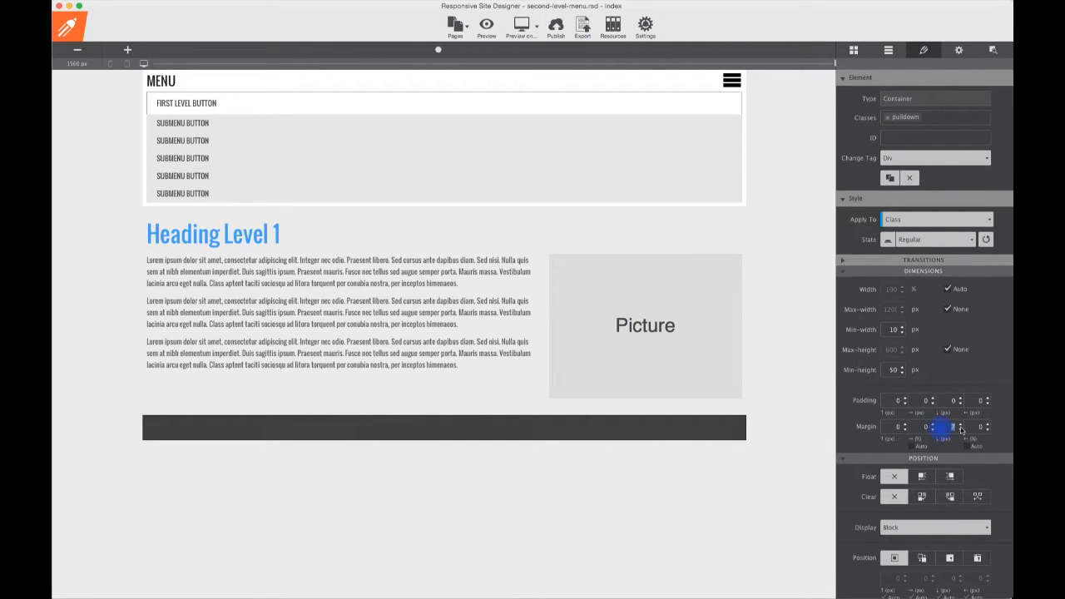
pyautogui.write('0')
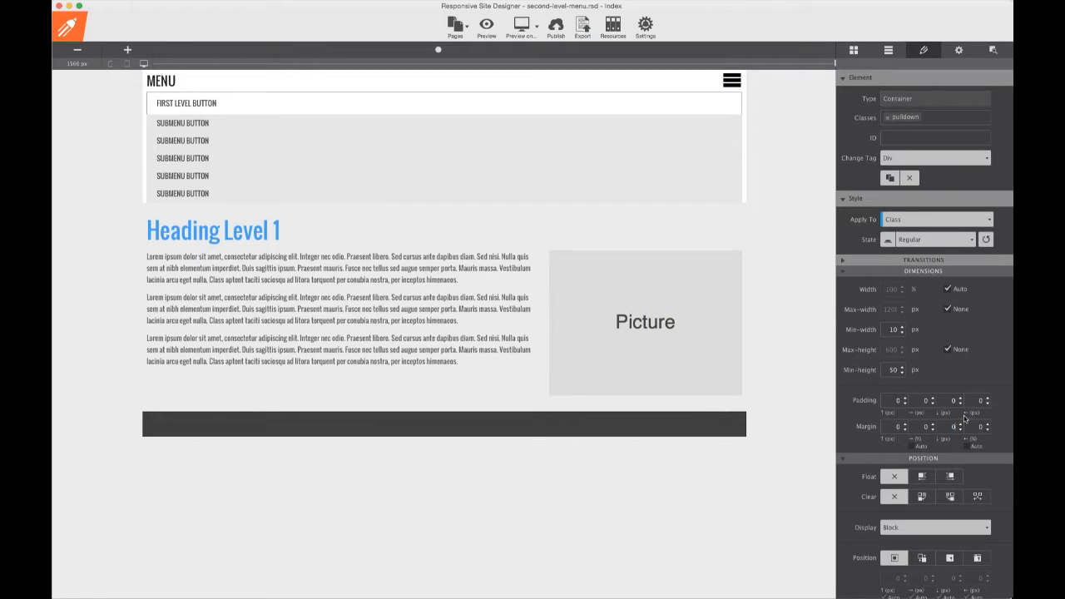
pyautogui.click(922, 476)
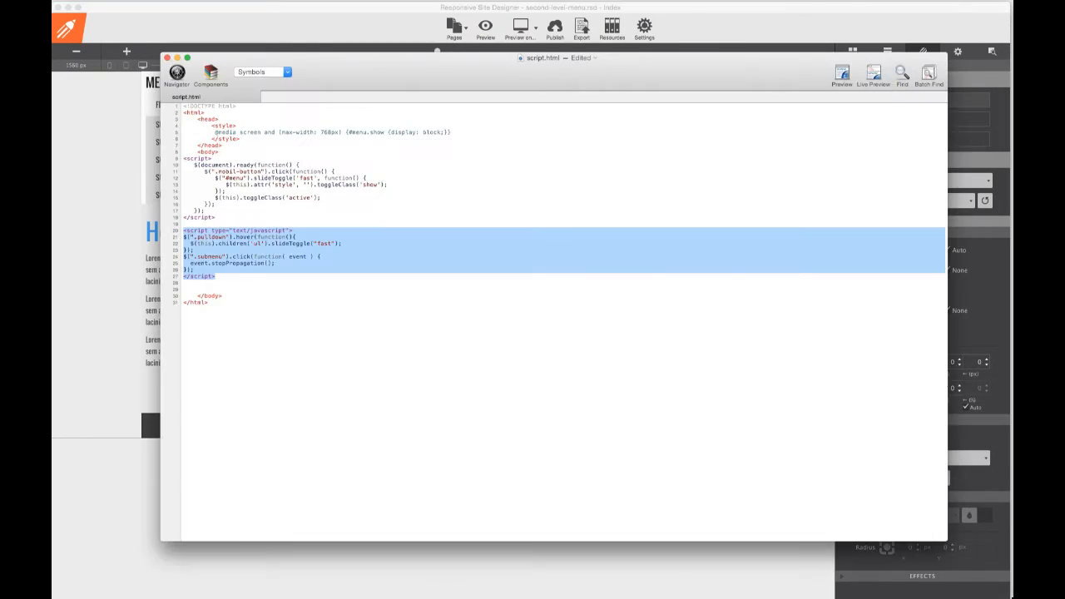
# Copy the second script block, with the .pulldown hover and .submenu click functions, from script.html.
pyautogui.click(235, 268)
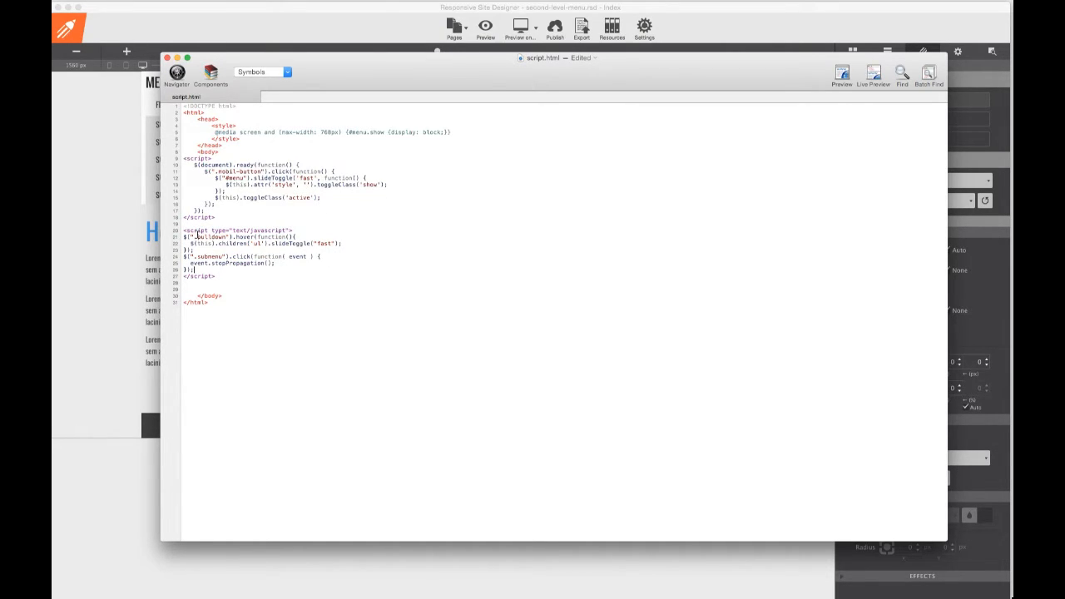
pyautogui.moveTo(218, 276); pyautogui.dragTo(180, 232)
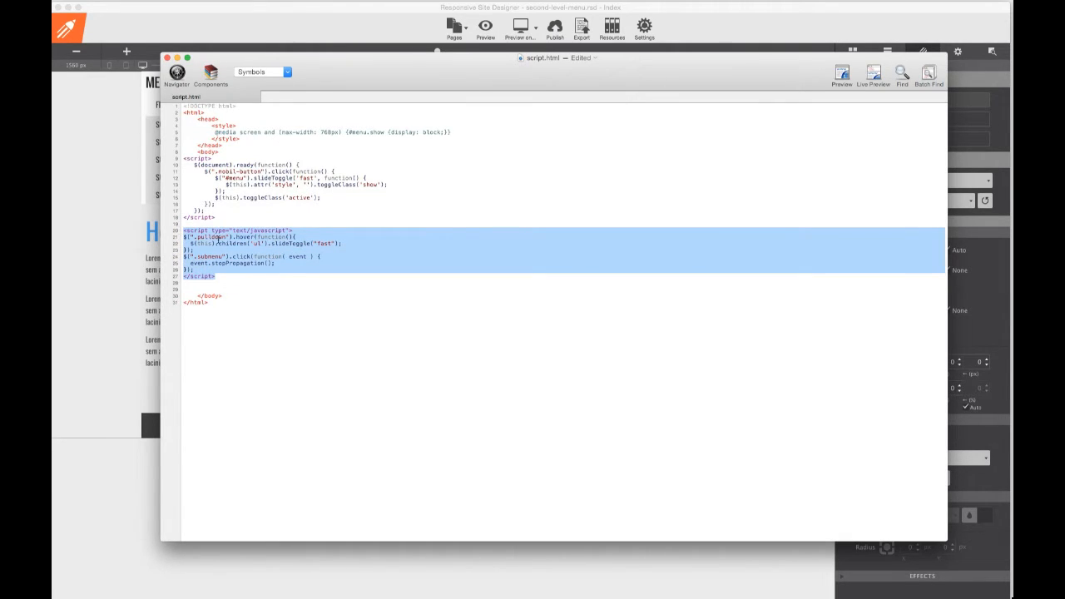
pyautogui.rightClick(218, 239)
pyautogui.click(242, 276)
# Switch back to Responsive Site Designer and paste the copied script after the existing one in the page's footer code.
pyautogui.click(915, 24)
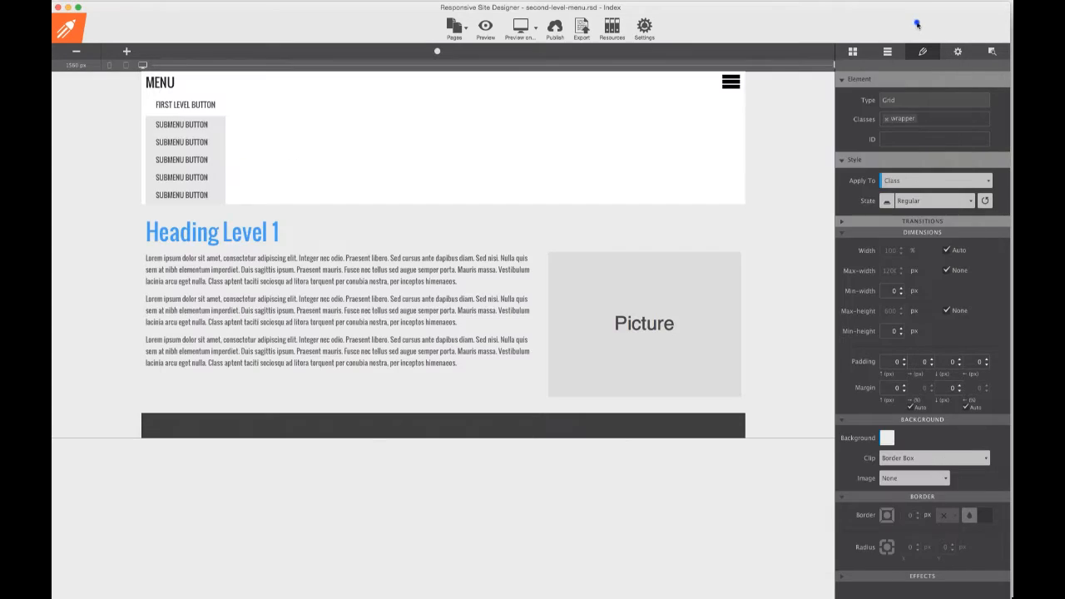
pyautogui.click(960, 54)
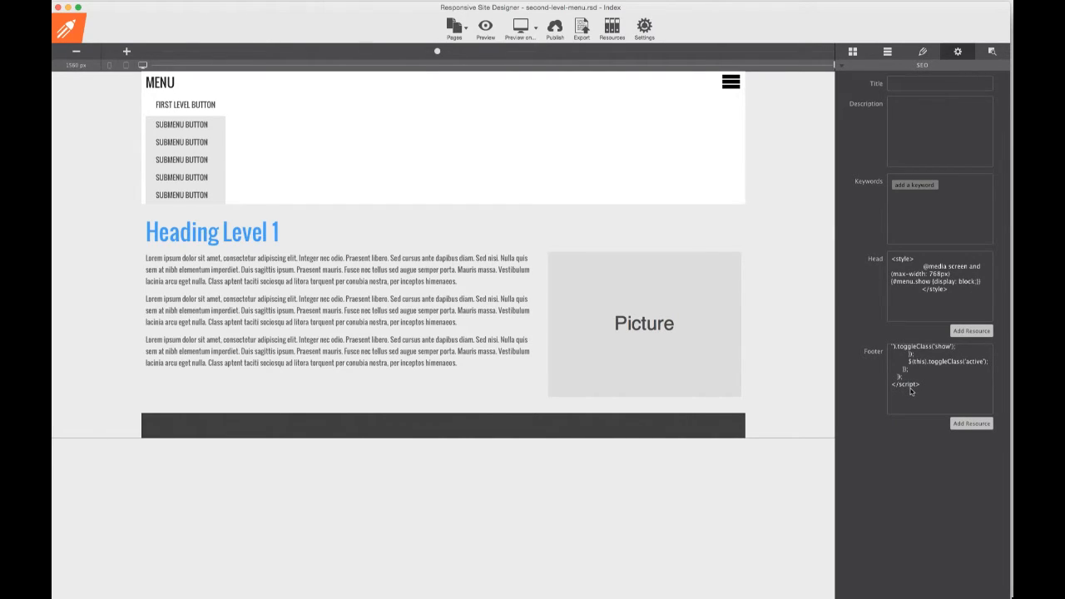
pyautogui.press('super+v')
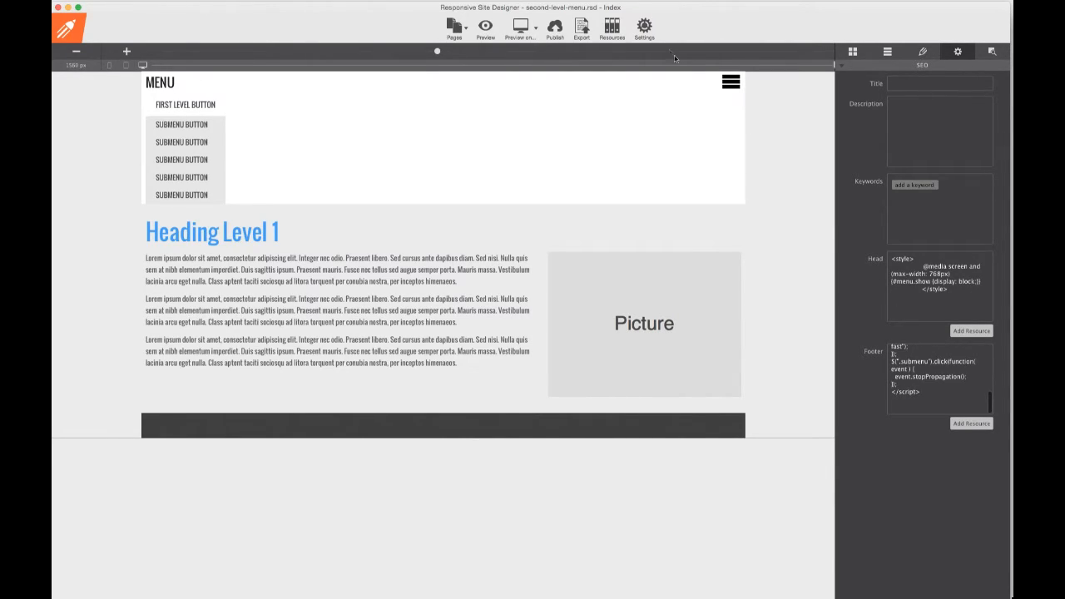
# Save the project and export it to the desktop (Schreibtisch) folder.
pyautogui.click(582, 29)
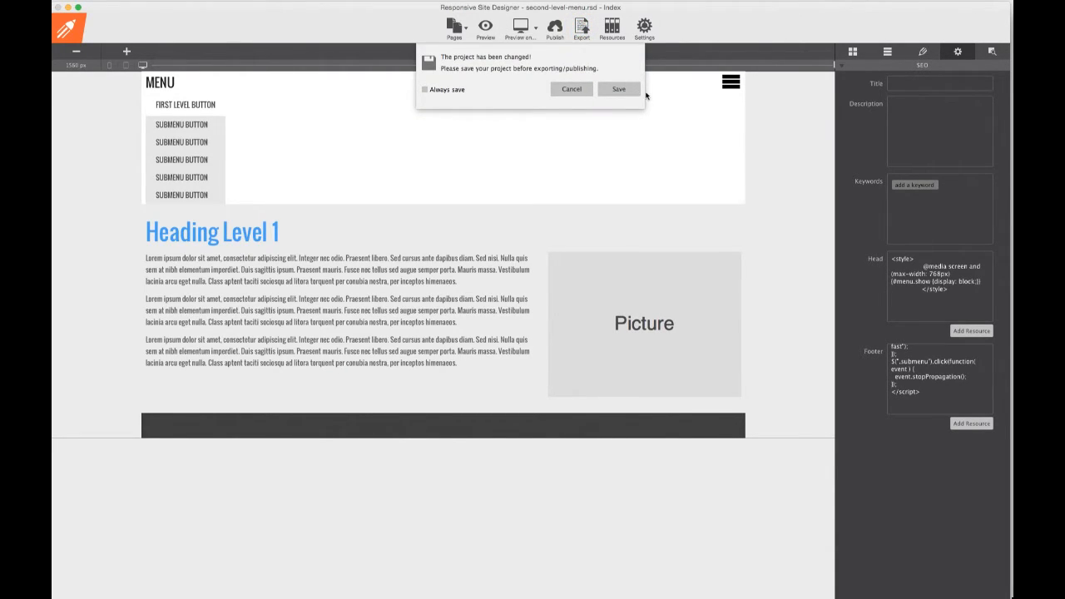
pyautogui.click(630, 88)
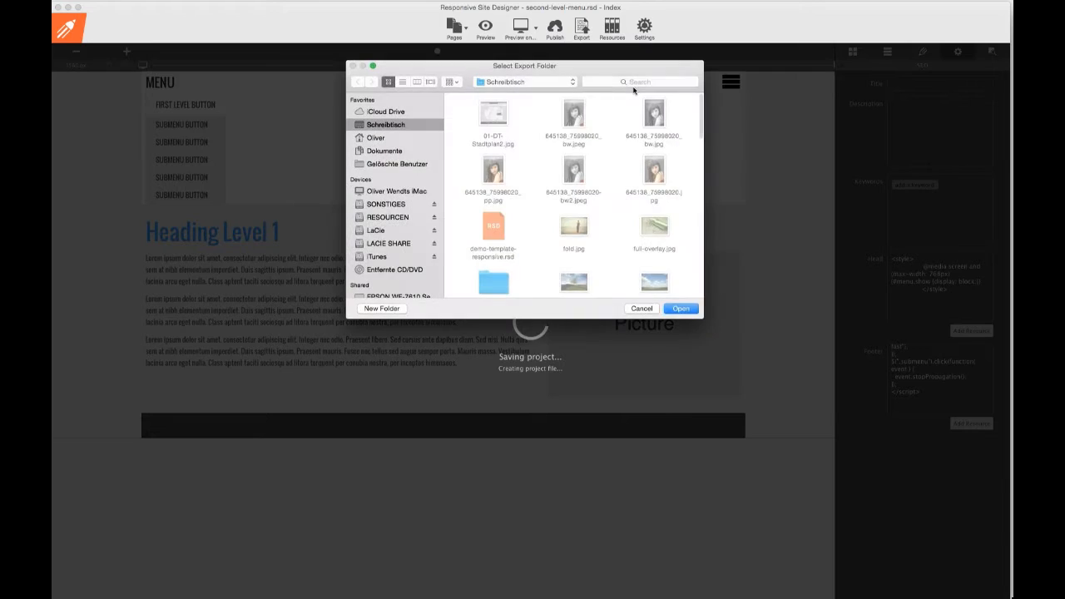
pyautogui.press('Return')
pyautogui.press('Return')
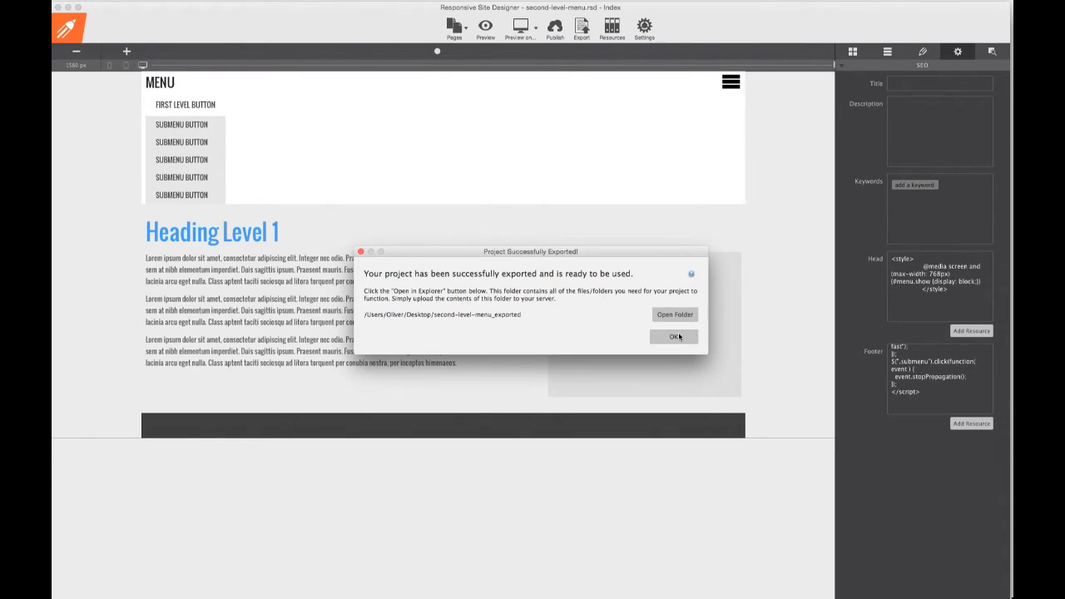
pyautogui.click(678, 335)
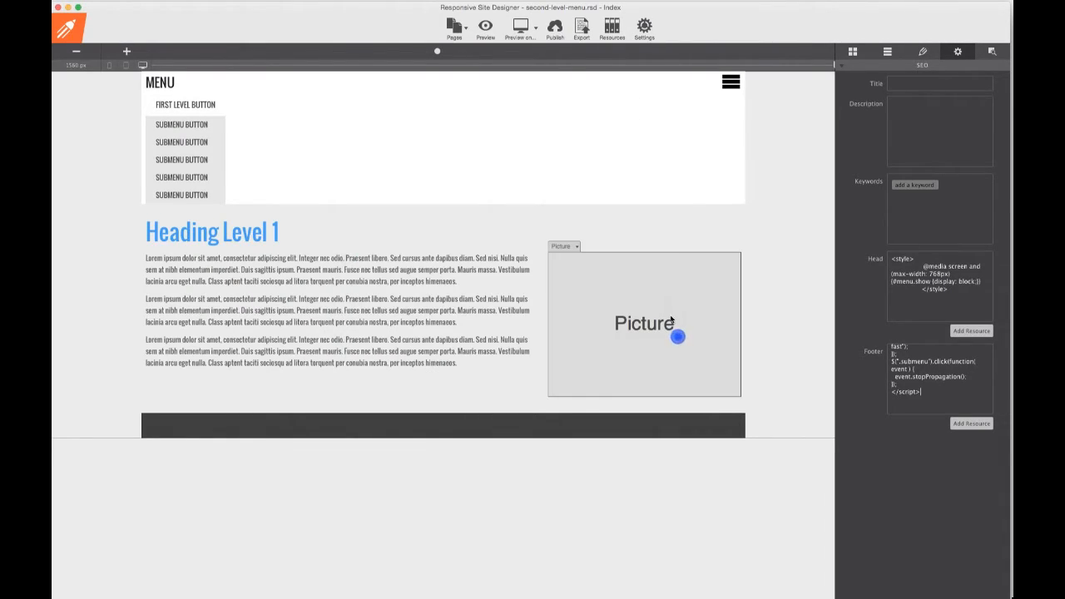
# Switch to the browser, reload the exported index.html and test the first-level button's submenu.
pyautogui.click(417, 594)
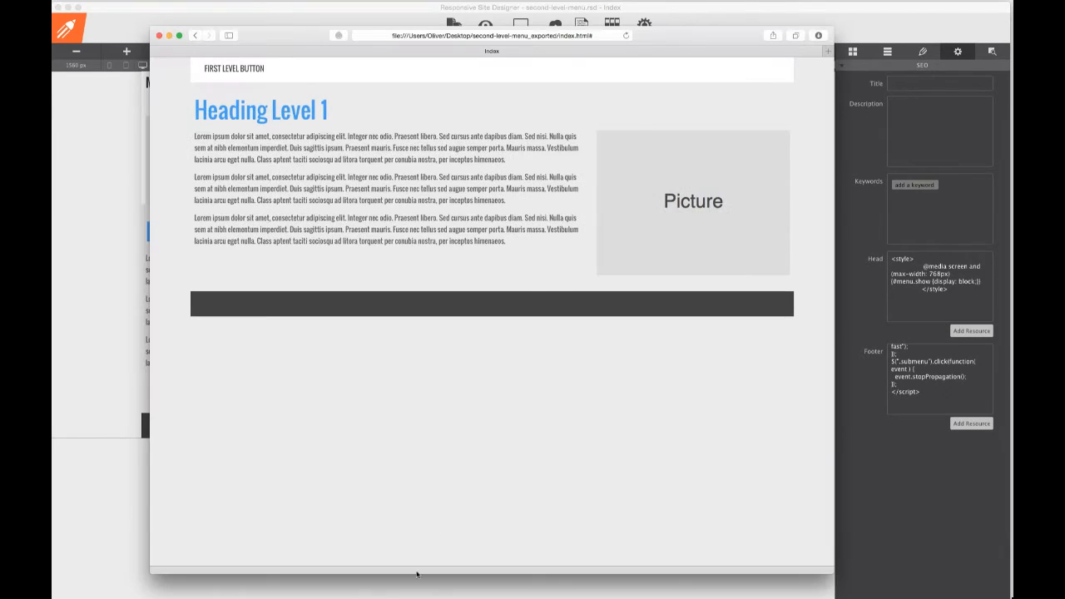
pyautogui.click(627, 36)
pyautogui.click(226, 67)
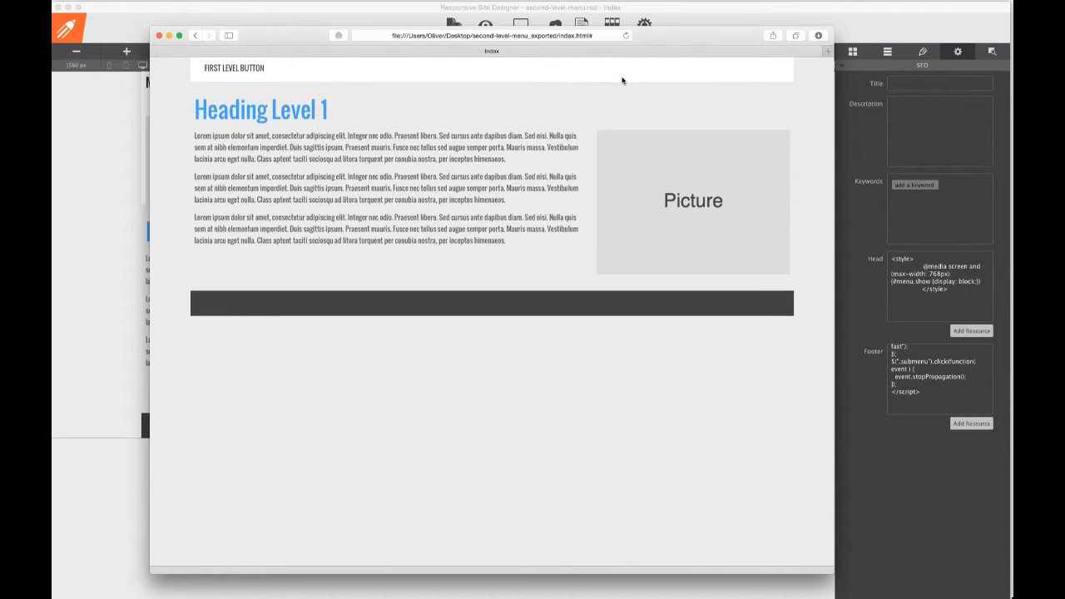
# Switch back to Responsive Site Designer and set the position of the submenu list (UL Link) to Absolute.
pyautogui.click(881, 23)
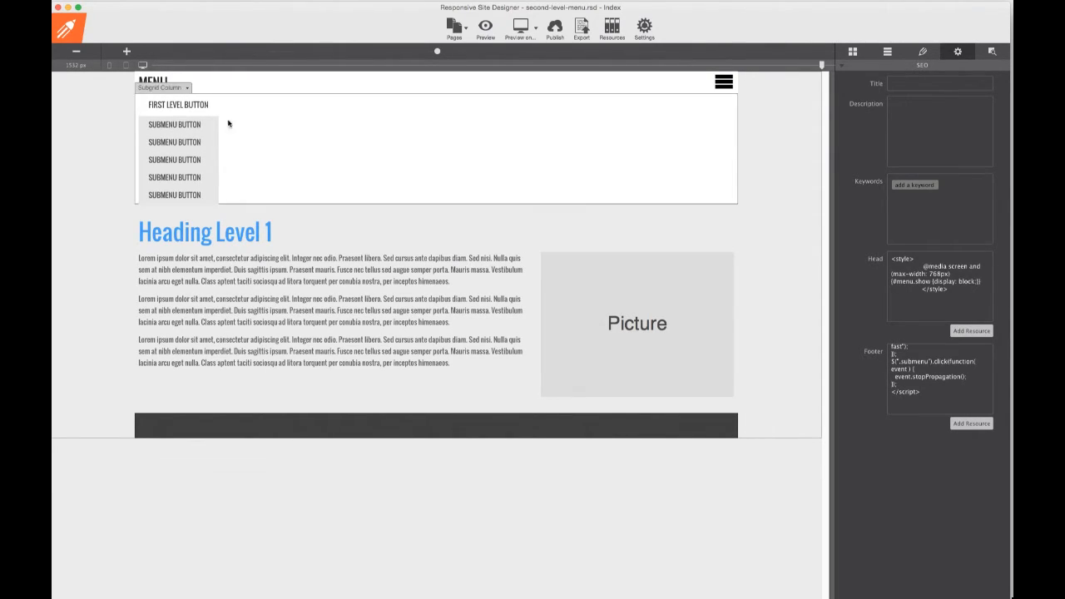
pyautogui.rightClick(153, 92)
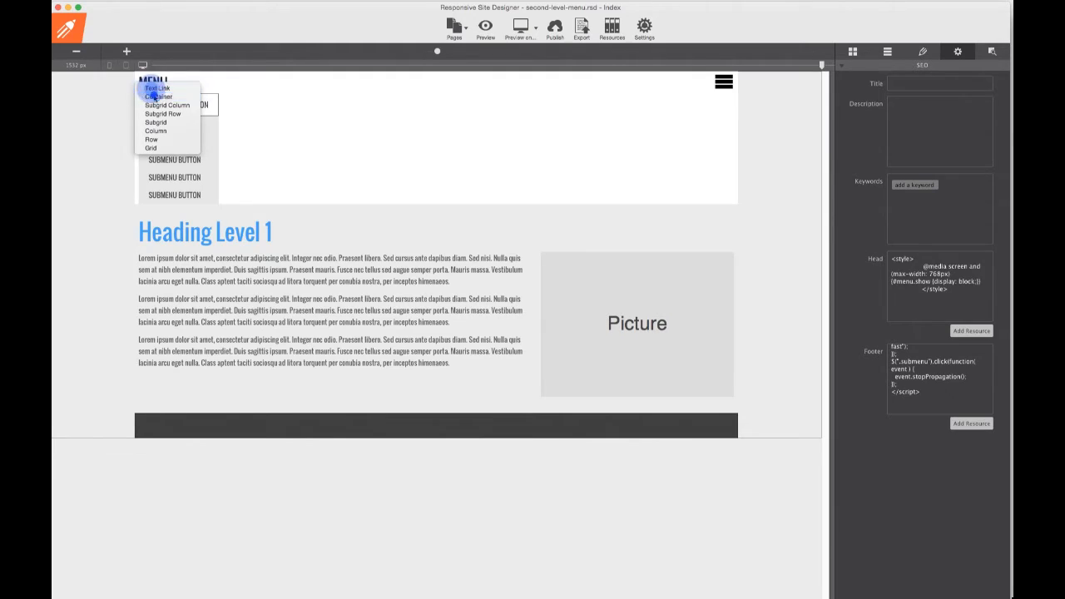
pyautogui.click(154, 89)
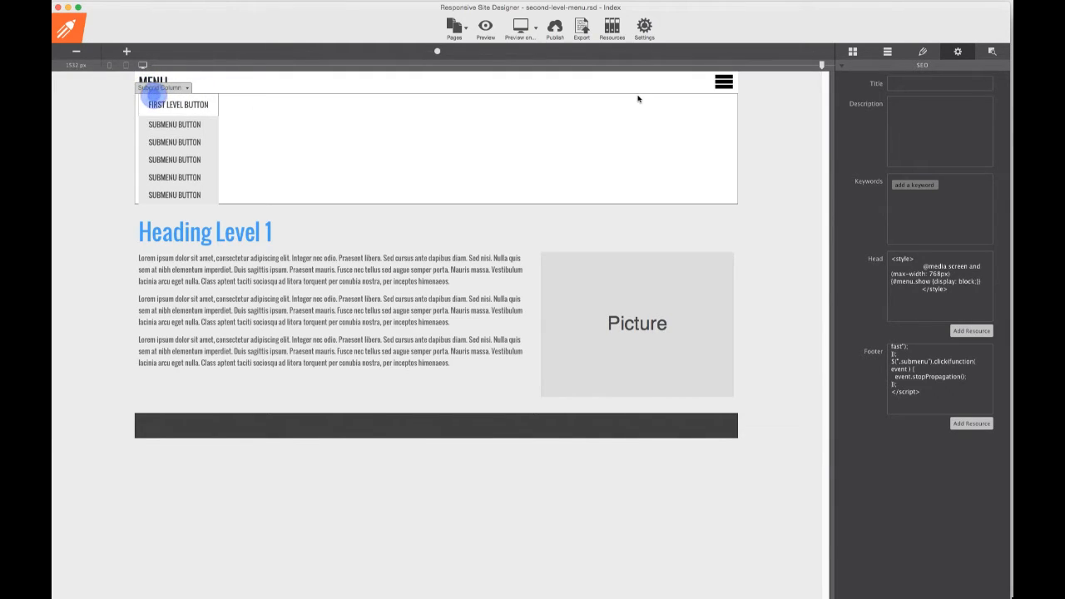
pyautogui.click(921, 53)
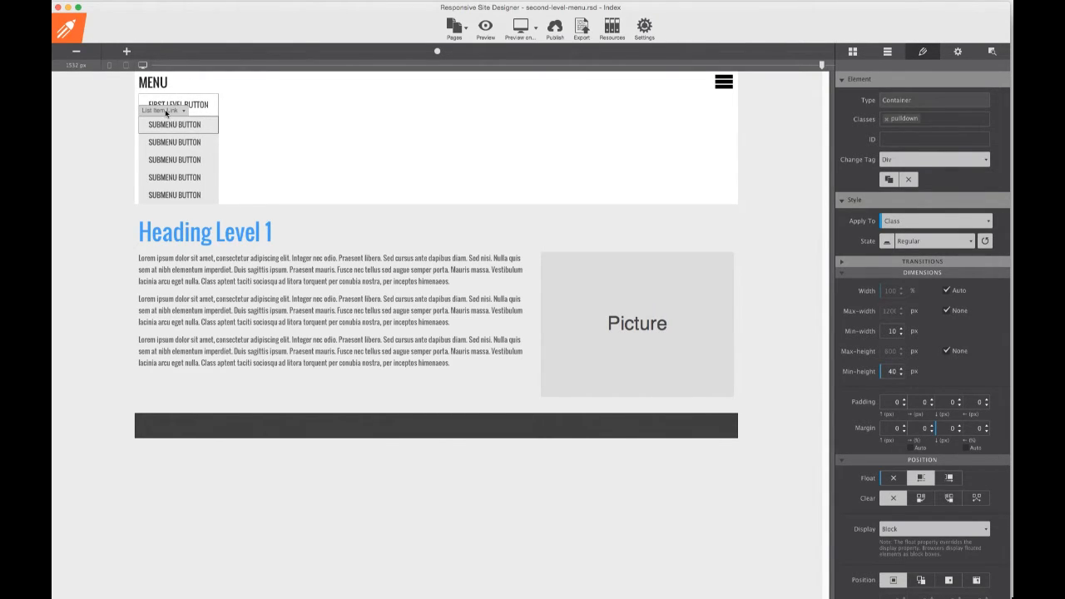
pyautogui.click(167, 110)
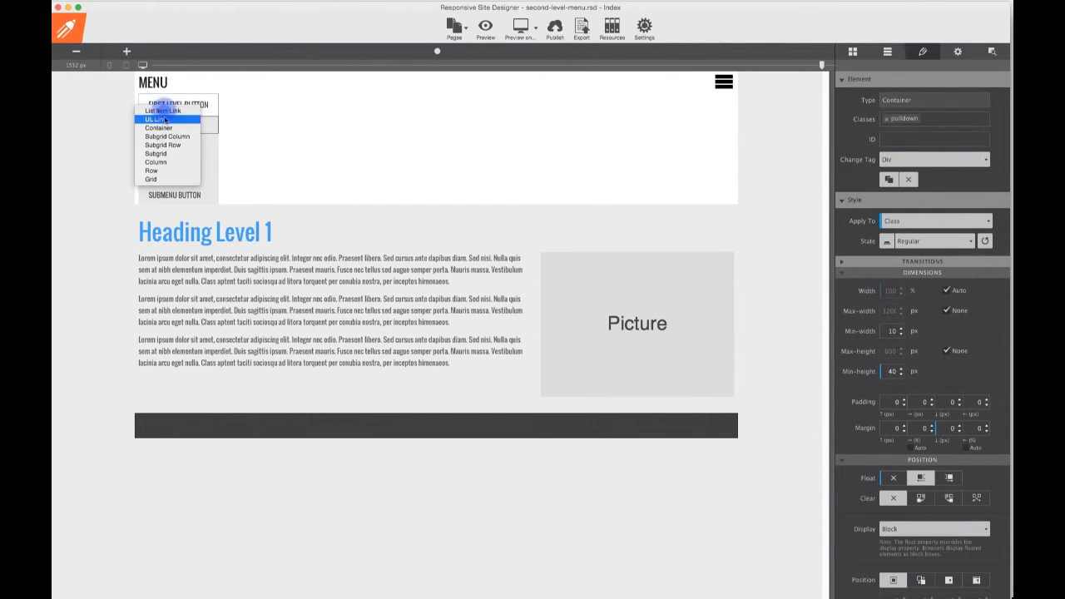
pyautogui.click(175, 112)
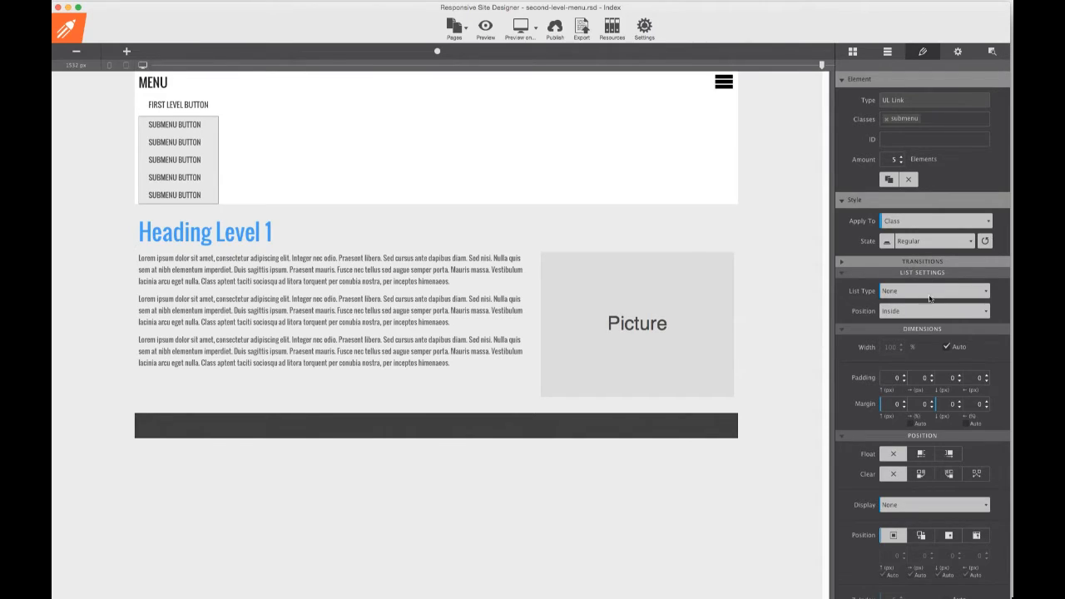
pyautogui.scroll(-5, 919, 354)
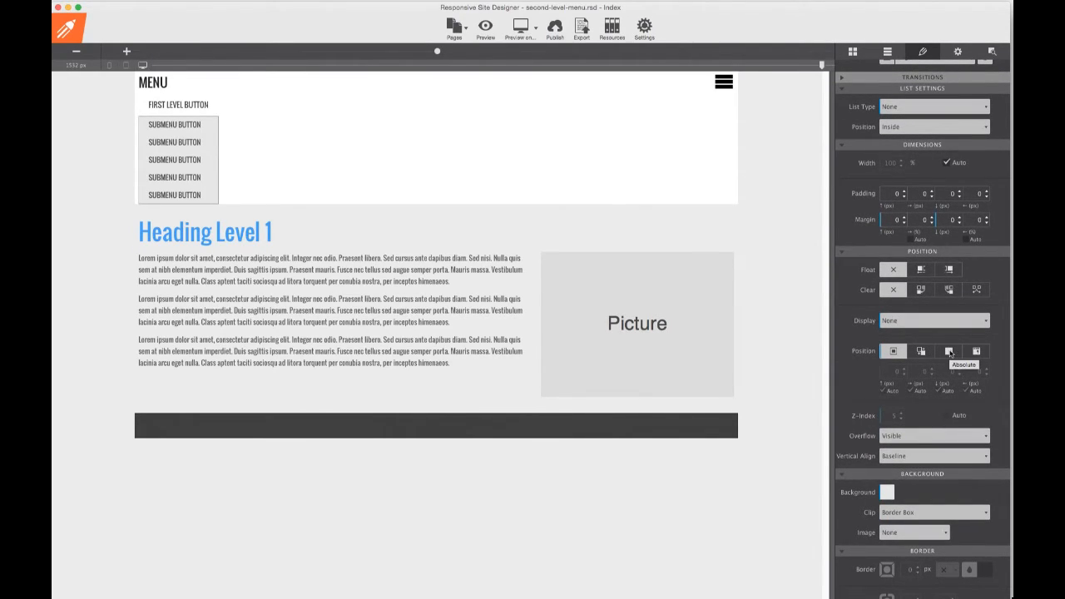
pyautogui.click(949, 351)
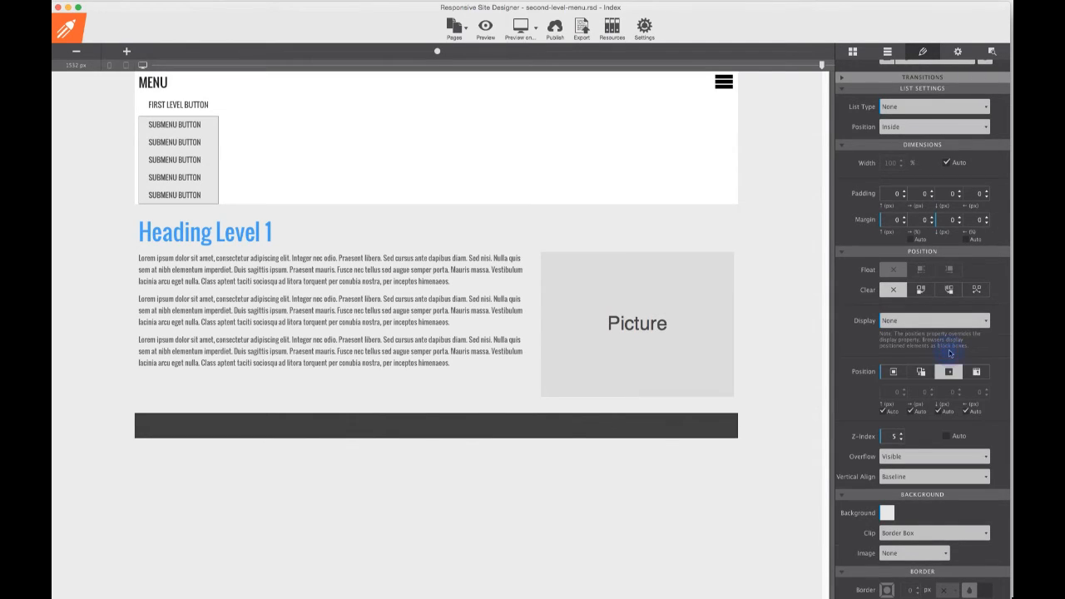
# Add the class w200 to the first submenu button and set its minimum width to 200 px.
pyautogui.click(193, 126)
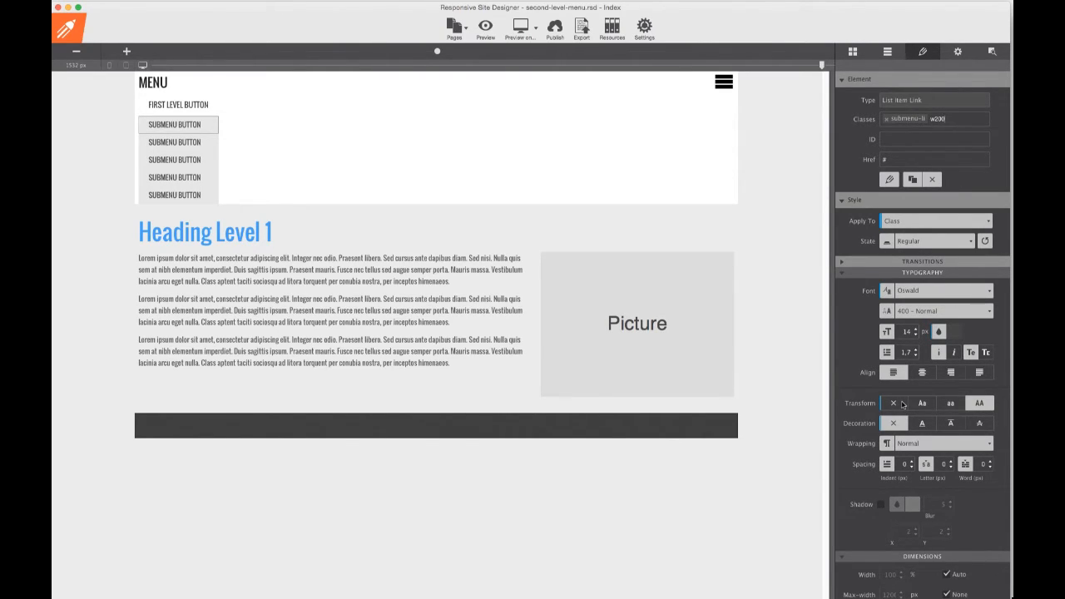
pyautogui.scroll(-8, 915, 407)
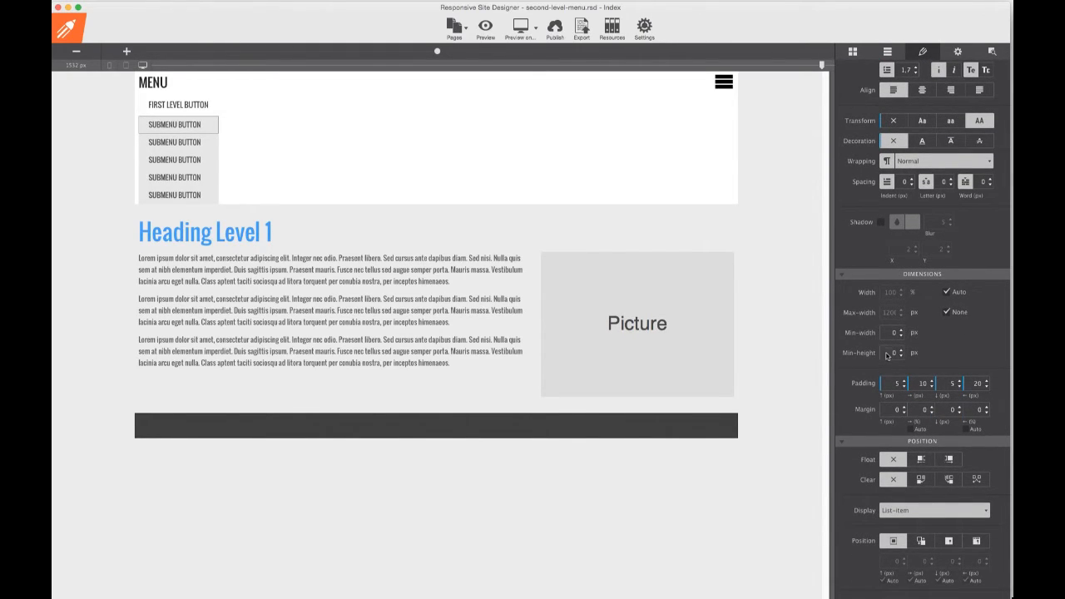
pyautogui.moveTo(887, 334); pyautogui.dragTo(899, 335)
pyautogui.write('200')
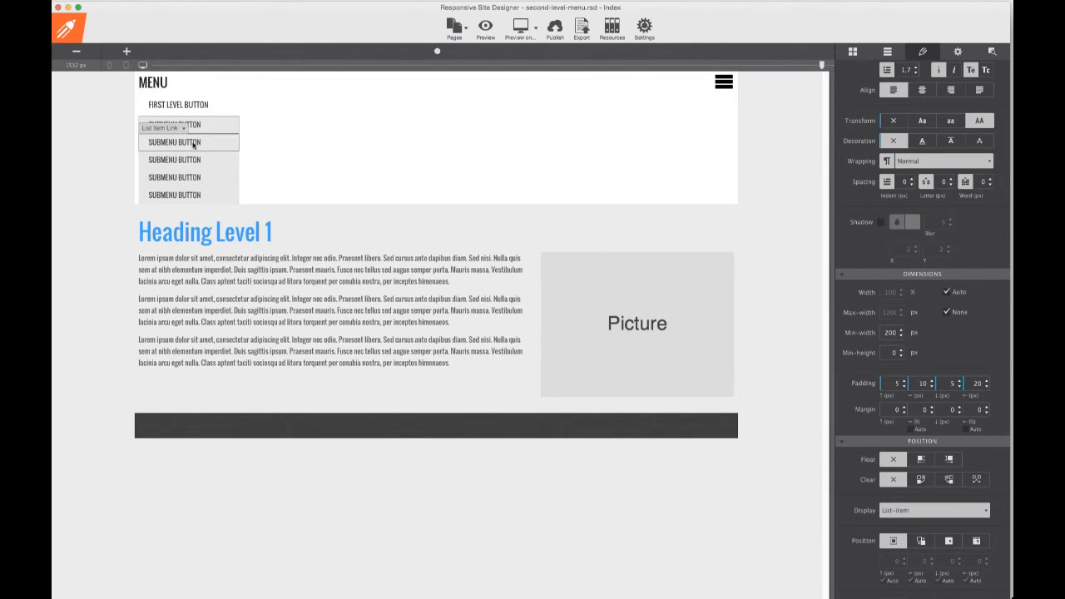
pyautogui.scroll(10, 978, 137)
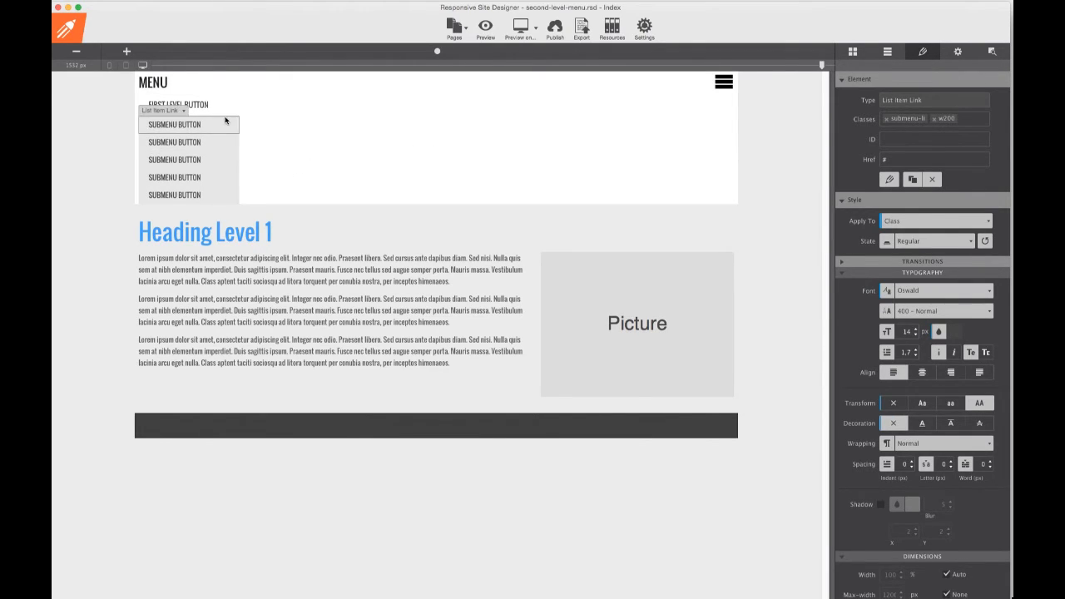
# Save the project and export it to the second-level-menu_exported folder on the desktop.
pyautogui.click(580, 32)
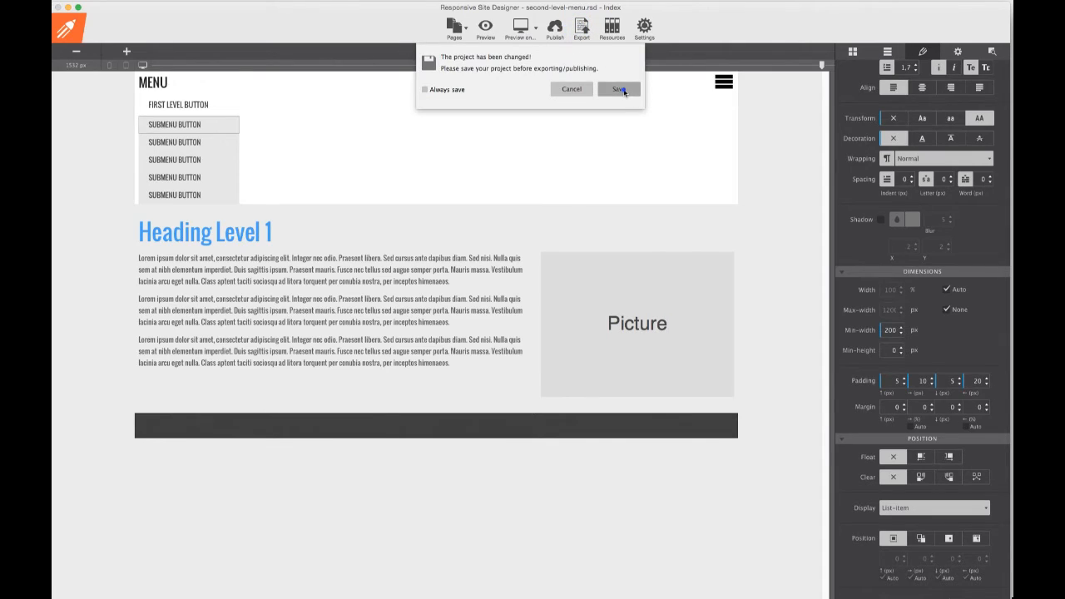
pyautogui.click(619, 90)
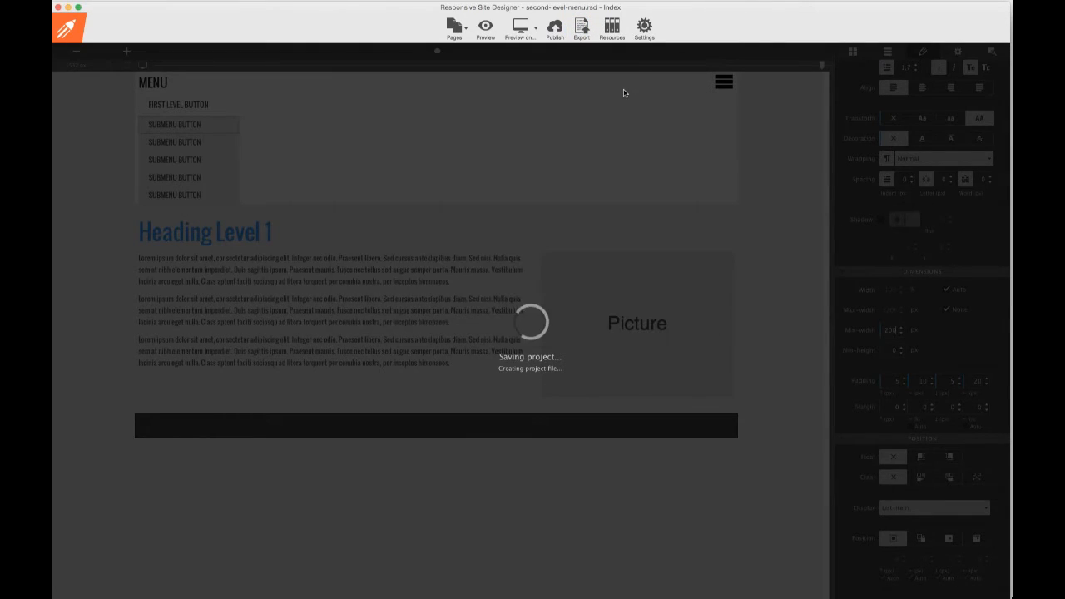
pyautogui.click(613, 105)
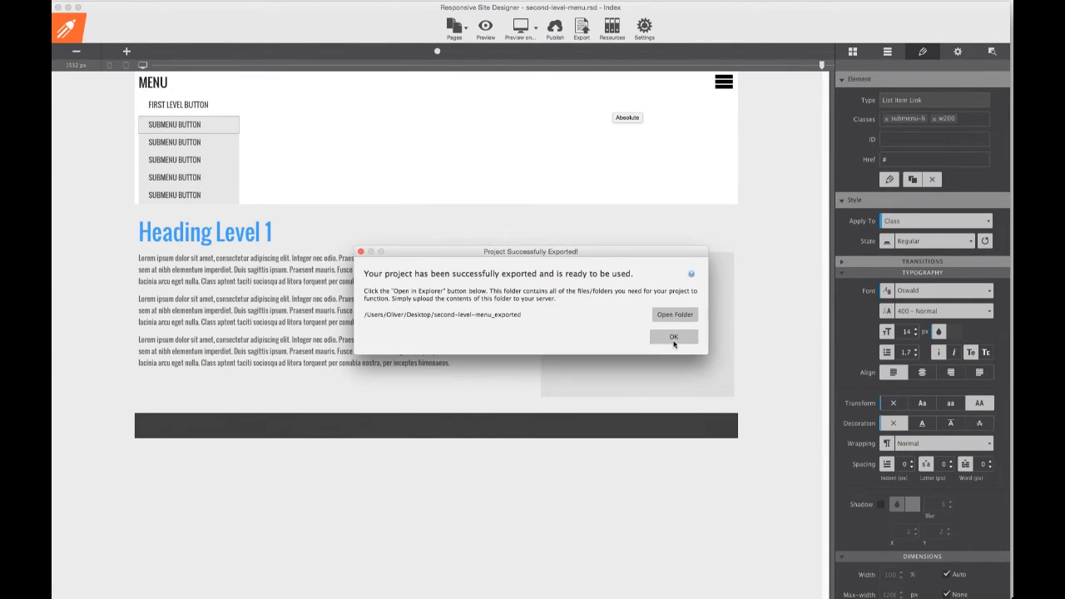
pyautogui.click(673, 337)
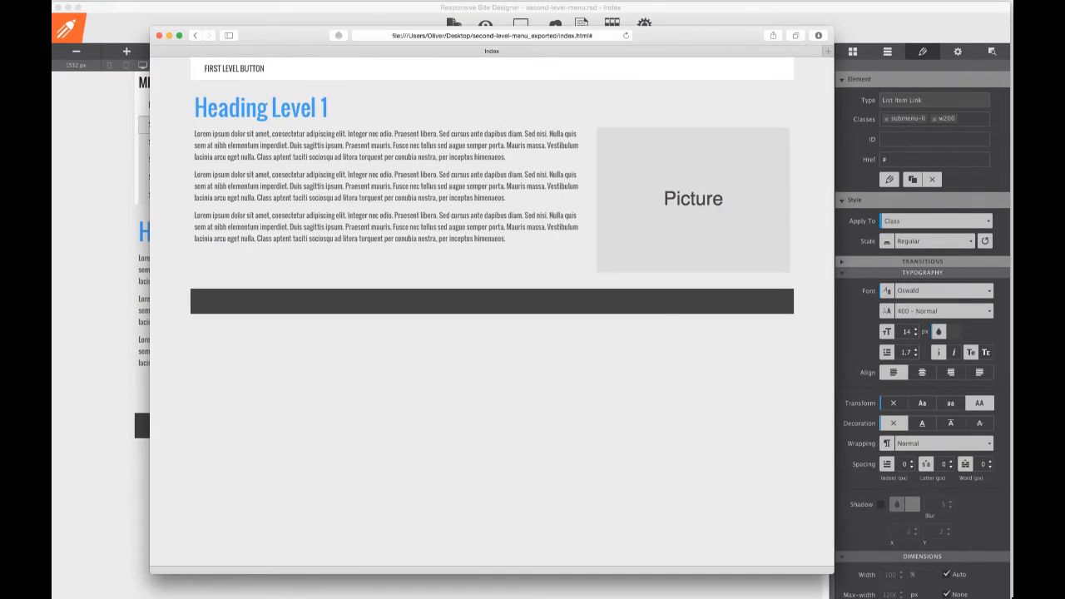
# Reload the exported page in the browser and check the submenu under the first-level button at full width.
pyautogui.click(628, 40)
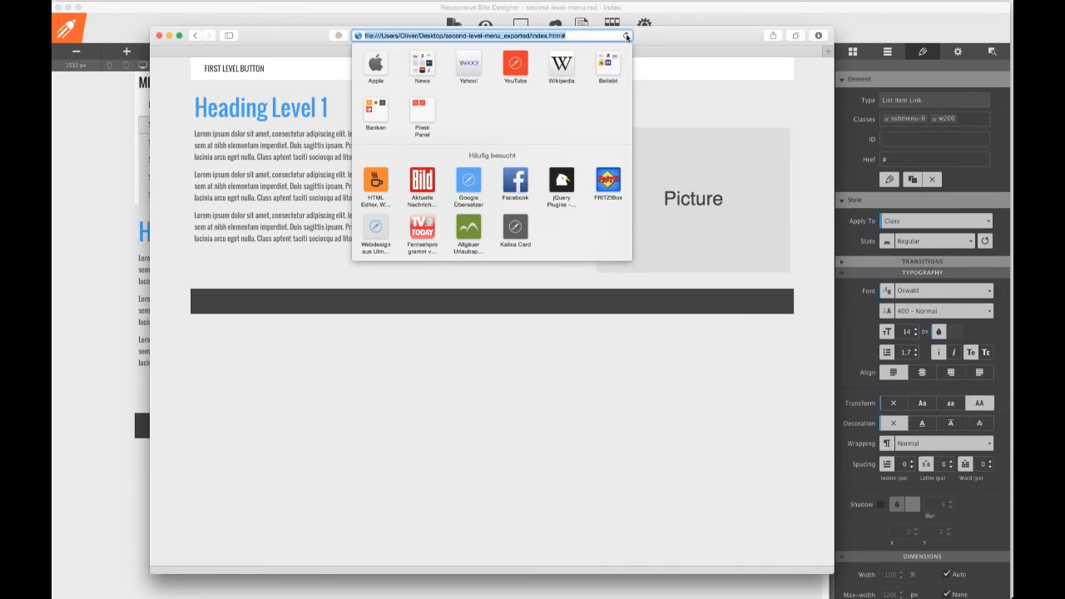
pyautogui.click(627, 35)
pyautogui.moveTo(231, 69)
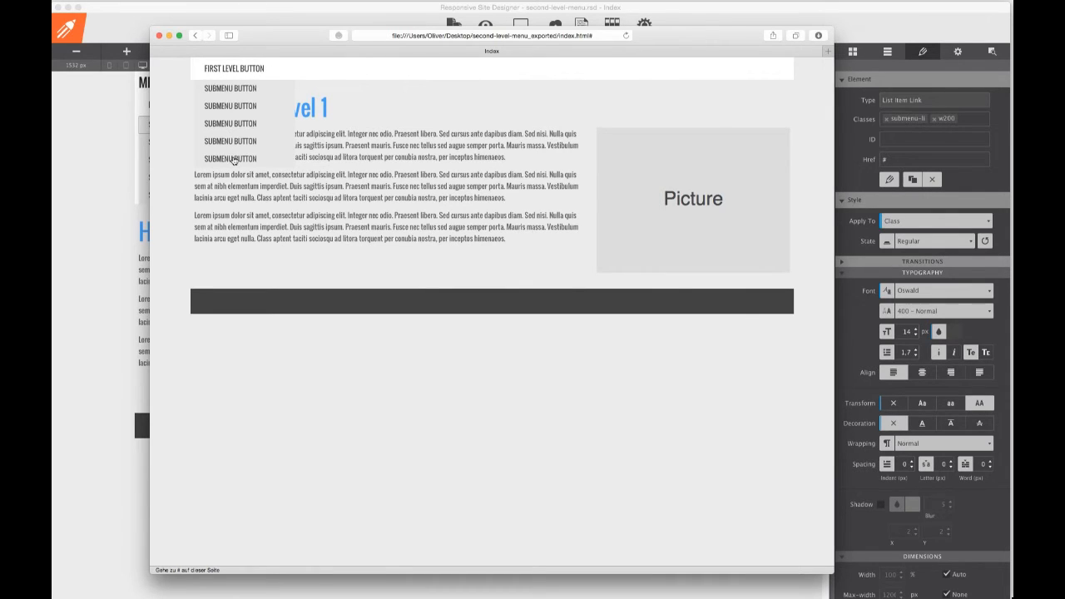
# Narrow the browser window to mobile width, test the menu toggle and submenu, and widen the window again.
pyautogui.moveTo(832, 101); pyautogui.dragTo(497, 71)
pyautogui.click(480, 67)
pyautogui.moveTo(190, 93)
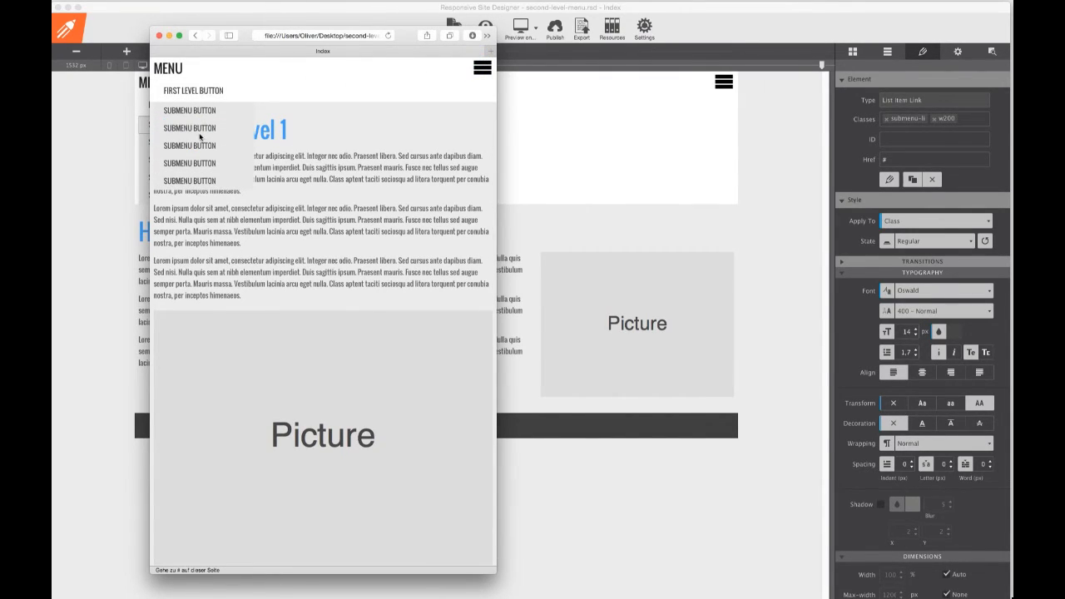
pyautogui.click(482, 69)
pyautogui.moveTo(495, 76); pyautogui.dragTo(819, 83)
# Switch back to Responsive Site Designer, go to the 768 px breakpoint and show the hidden items.
pyautogui.click(806, 23)
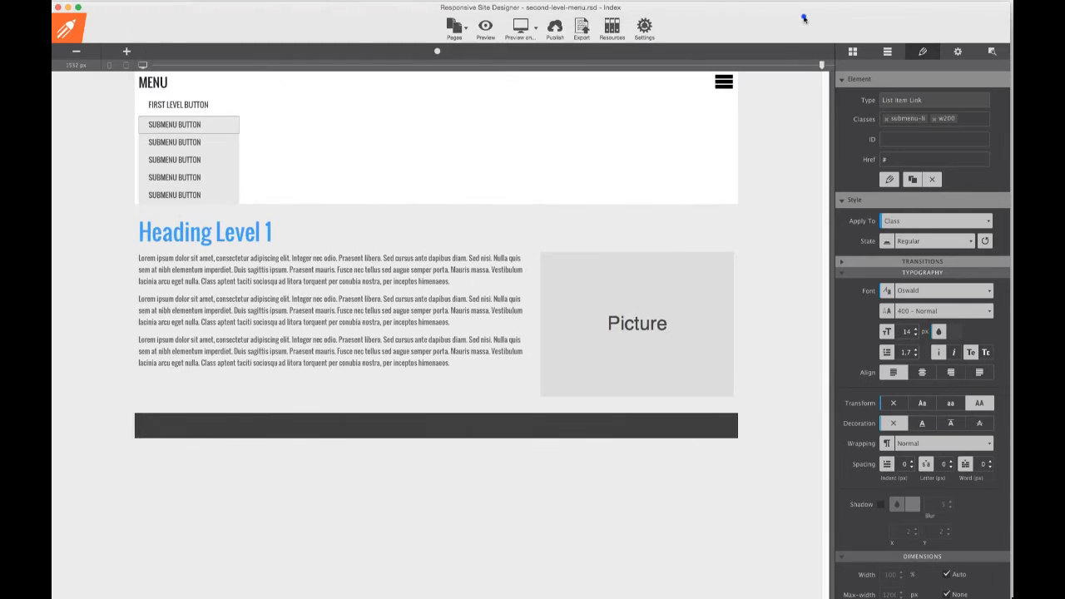
pyautogui.click(437, 52)
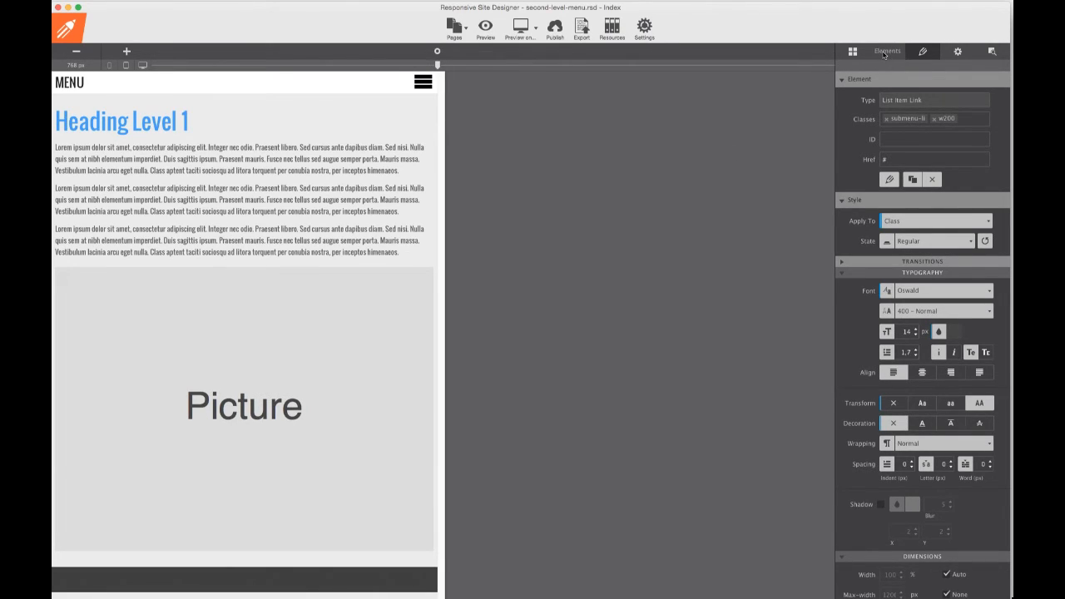
pyautogui.click(853, 51)
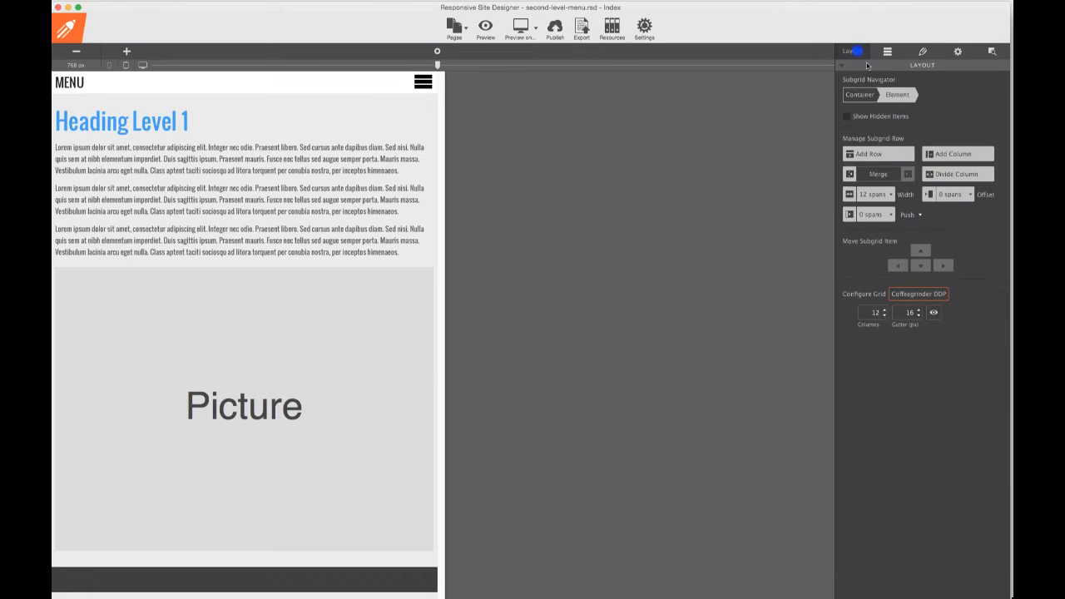
pyautogui.click(848, 116)
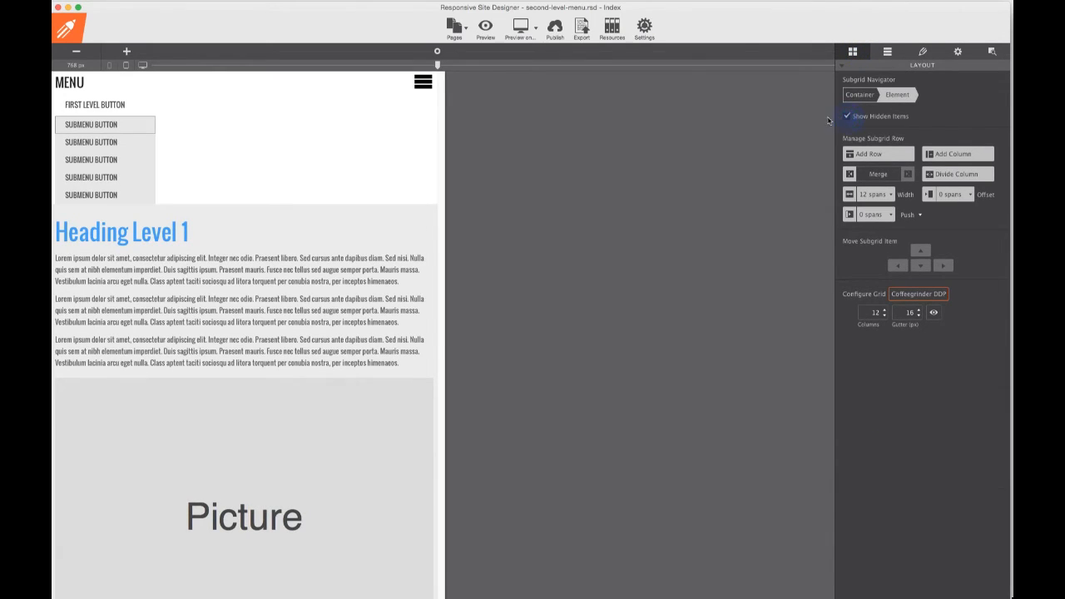
# Set the pulldown container's float to none at the 768 px breakpoint.
pyautogui.click(79, 101)
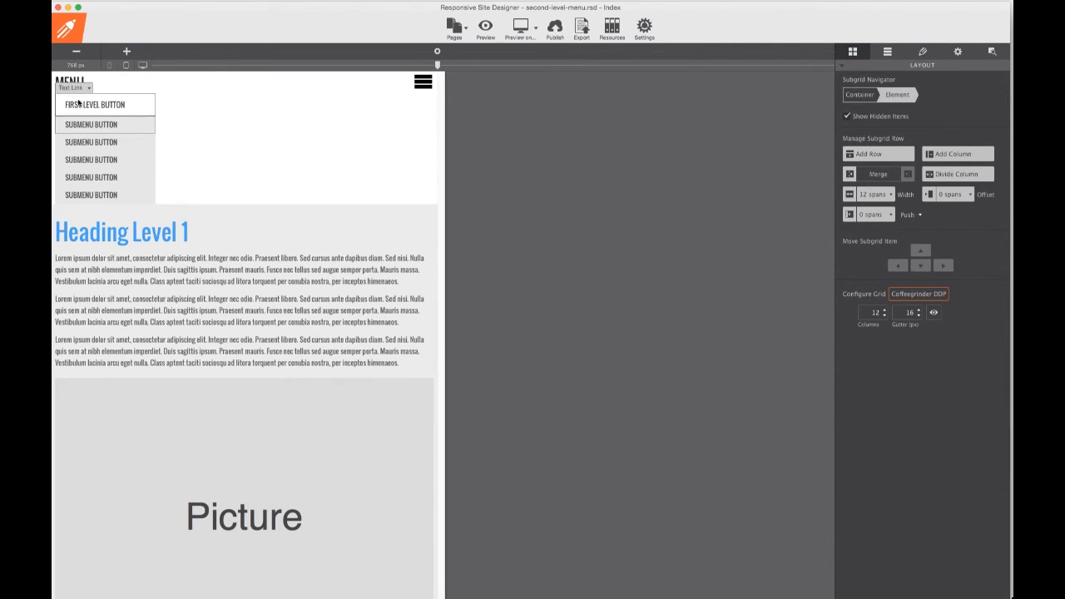
pyautogui.click(74, 87)
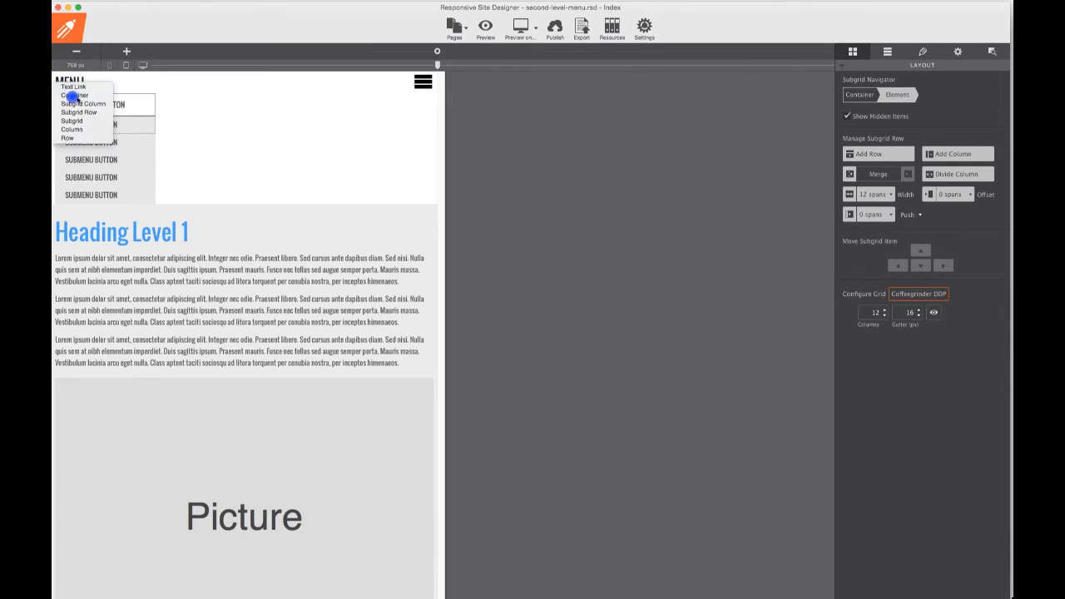
pyautogui.click(72, 99)
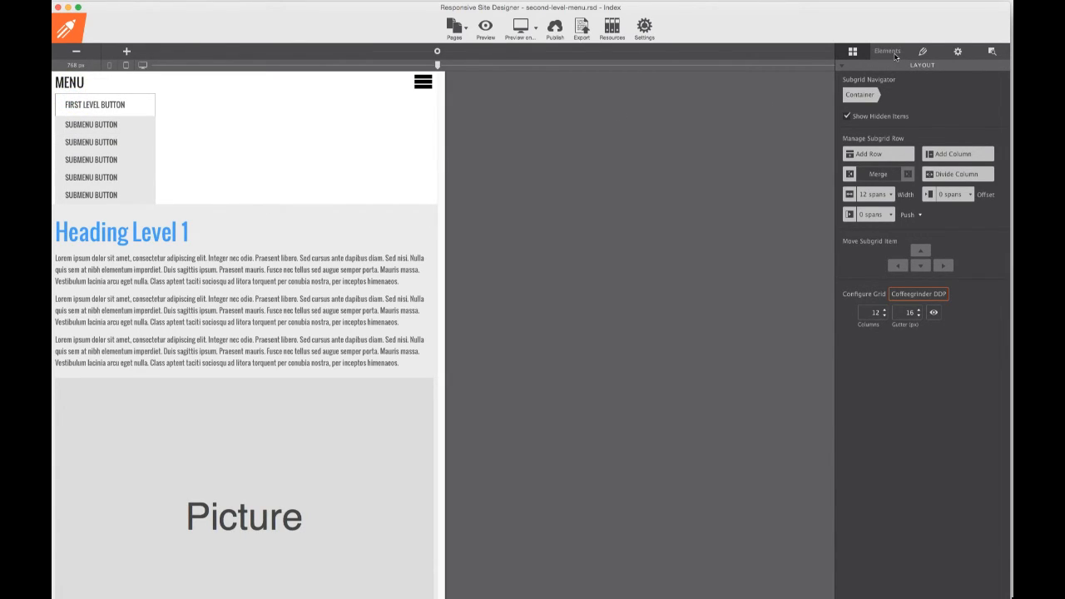
pyautogui.click(922, 51)
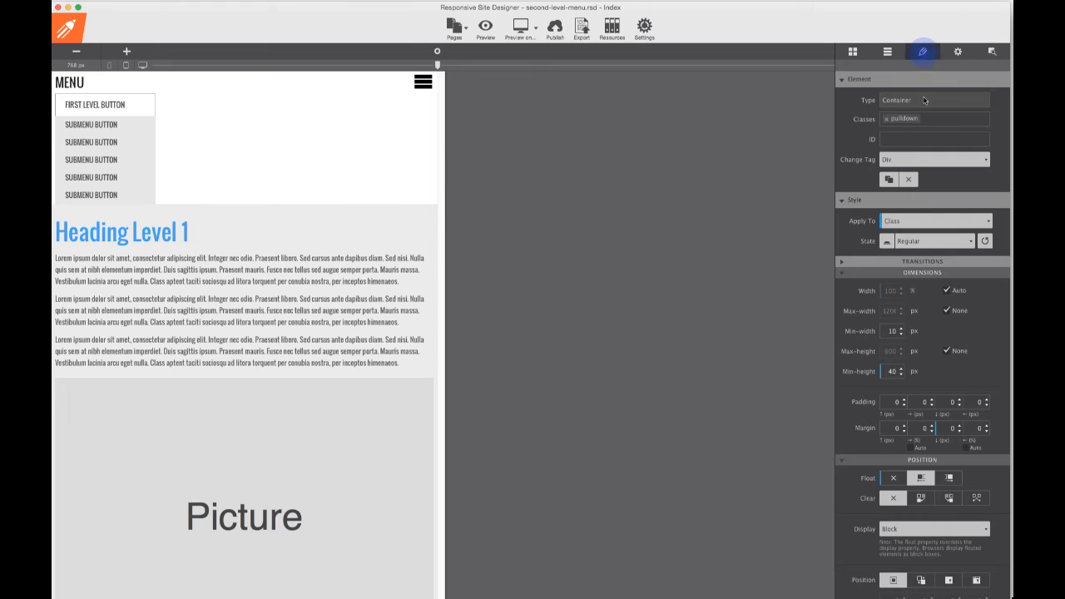
pyautogui.scroll(-3, 882, 356)
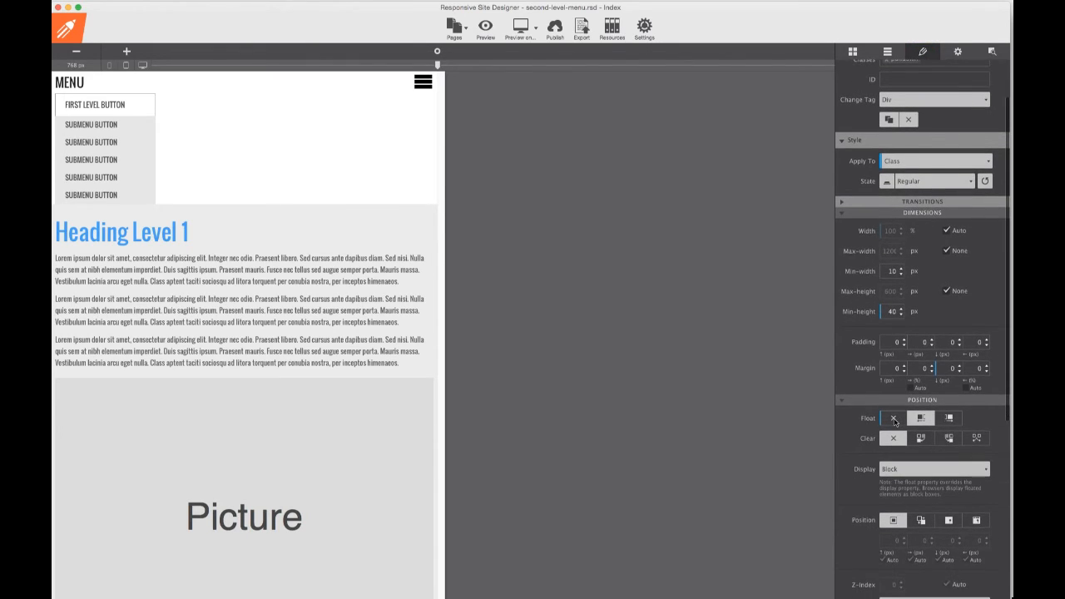
pyautogui.click(890, 418)
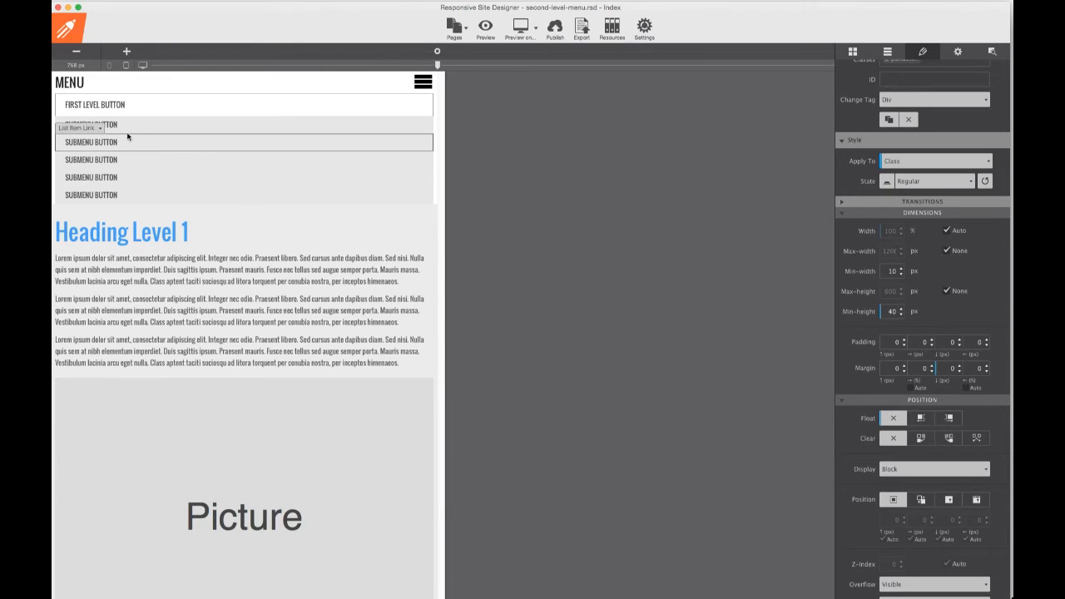
# Remove the absolute positioning from the submenu list at the 768 px breakpoint.
pyautogui.rightClick(90, 115)
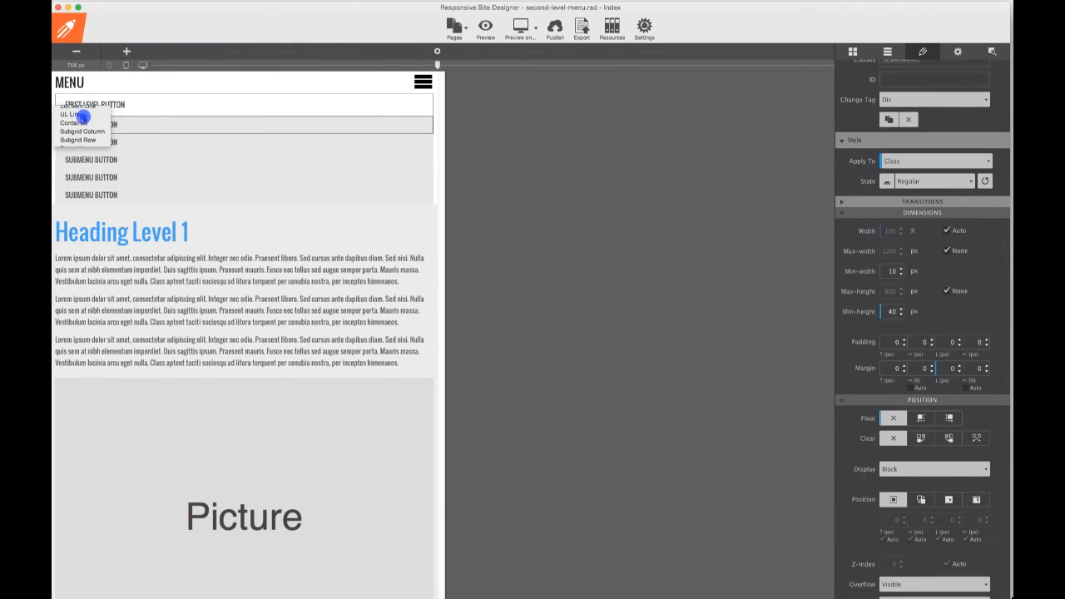
pyautogui.click(83, 119)
pyautogui.scroll(-4, 865, 316)
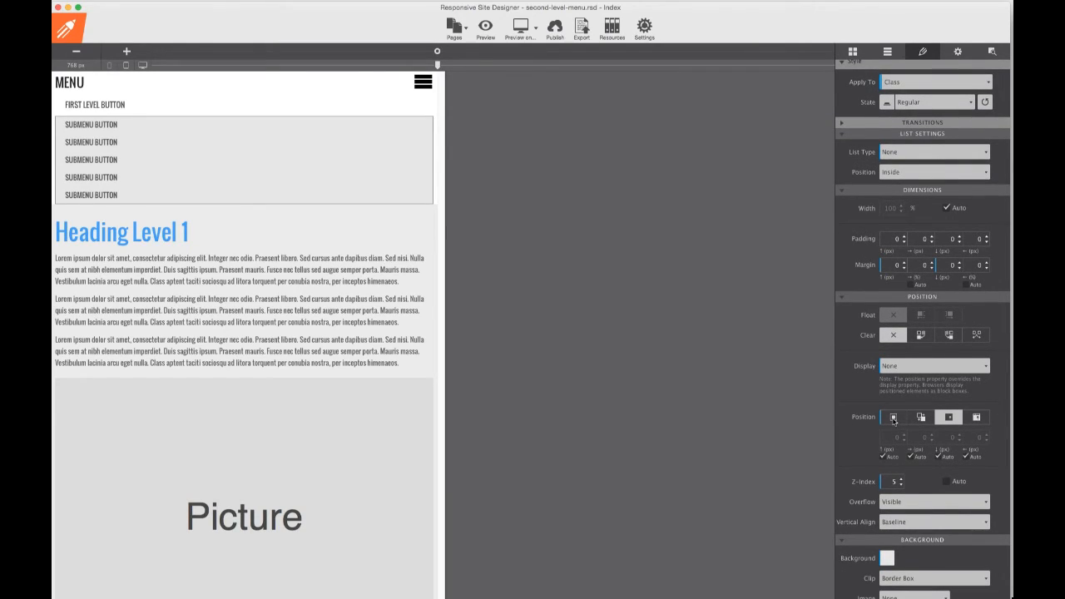
pyautogui.click(892, 418)
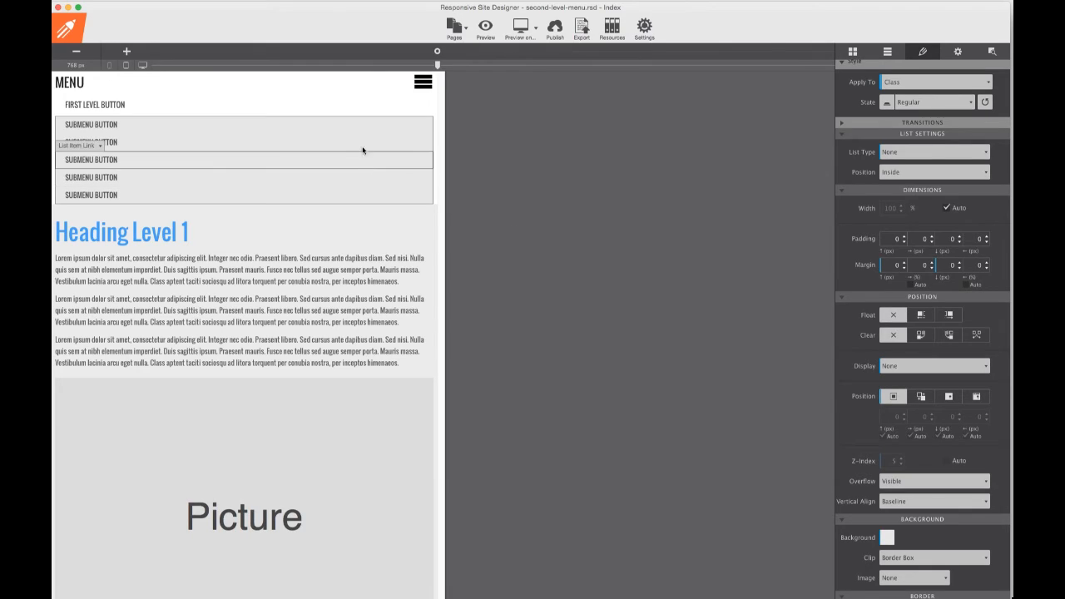
# Save the changed project and export it to the second-level-menu_exported folder.
pyautogui.click(582, 31)
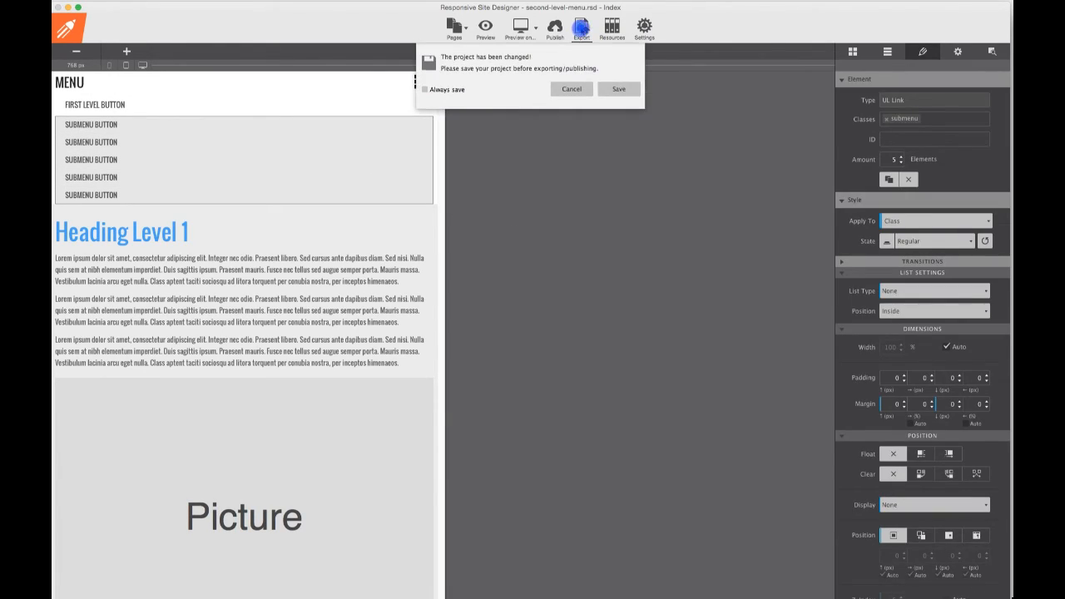
pyautogui.click(623, 91)
pyautogui.press('Return')
pyautogui.press('Return')
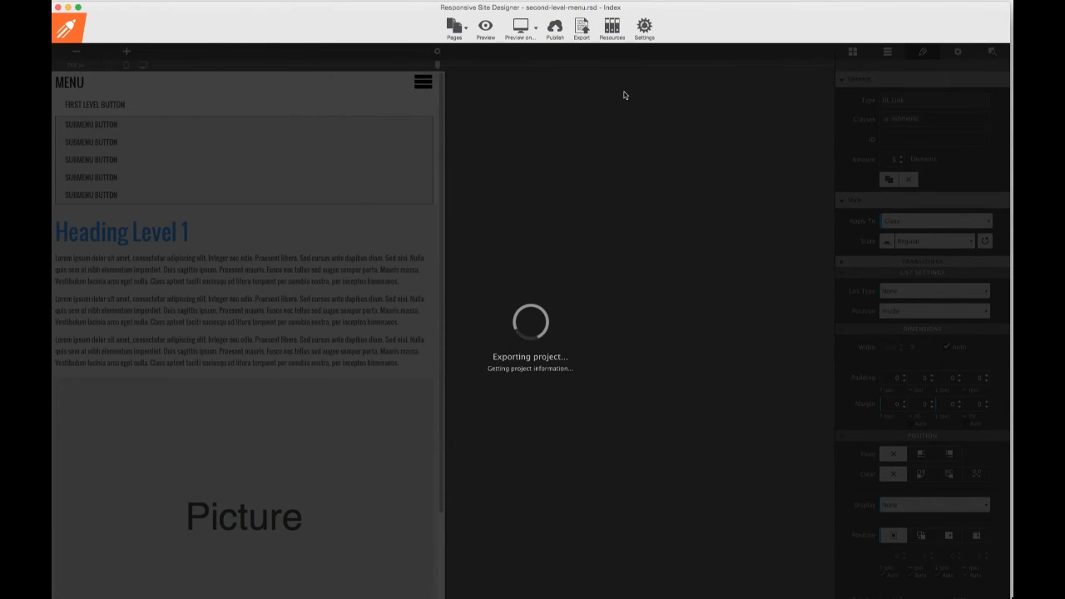
pyautogui.press('Return')
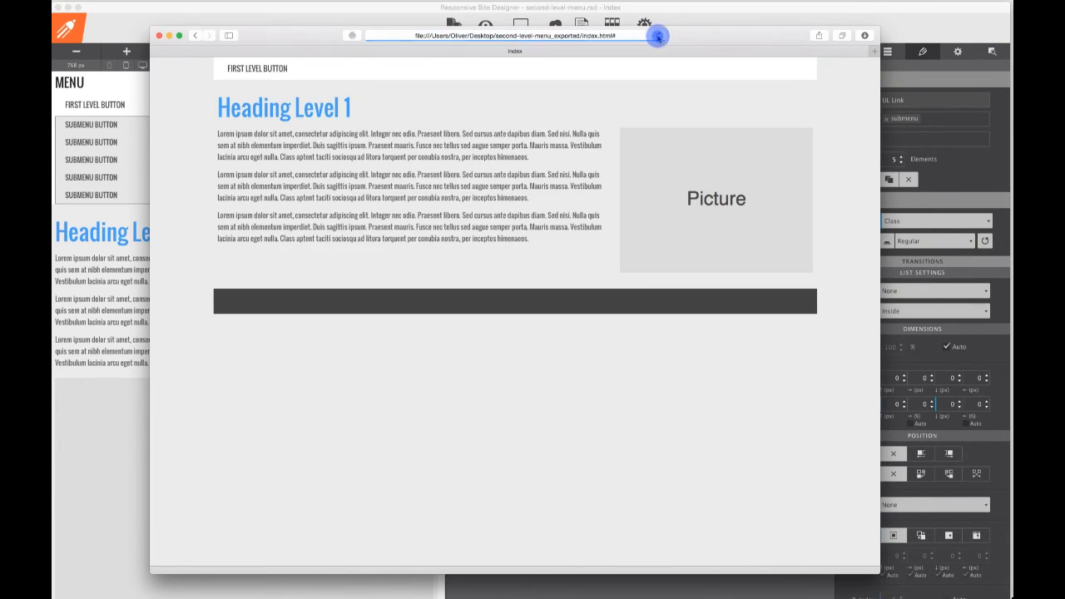
# Switch to the browser and test the exported submenu at desktop width, and the menu toggle and submenu at mobile width.
pyautogui.moveTo(250, 73)
pyautogui.moveTo(879, 101); pyautogui.dragTo(520, 109)
pyautogui.click(504, 70)
pyautogui.moveTo(333, 90)
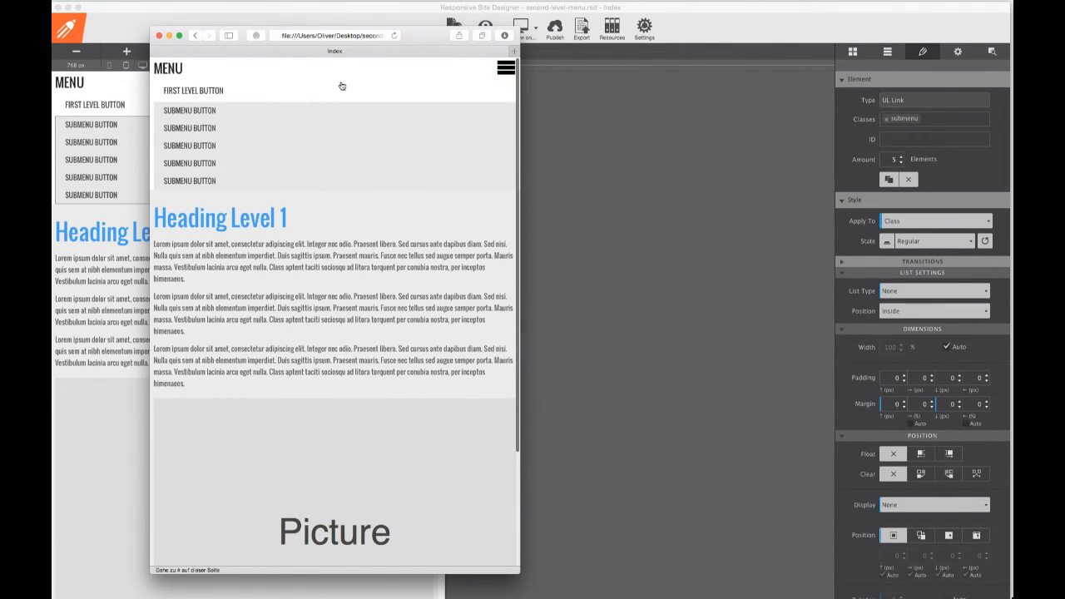
pyautogui.doubleClick(517, 86)
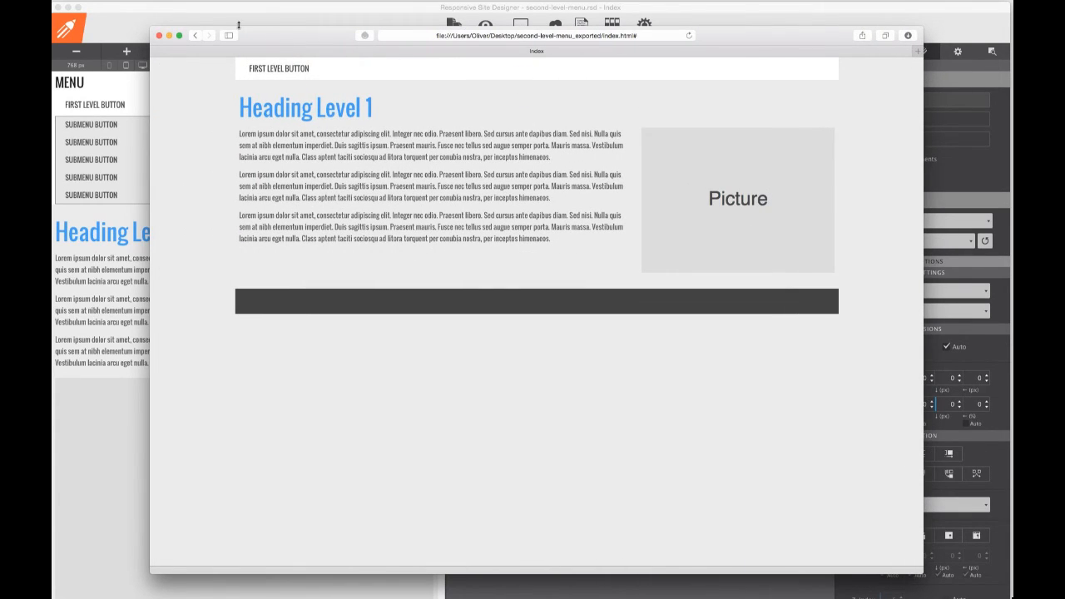
# Switch back to Responsive Site Designer, go to desktop width and duplicate the pulldown container to make six first-level buttons with submenus.
pyautogui.click(231, 16)
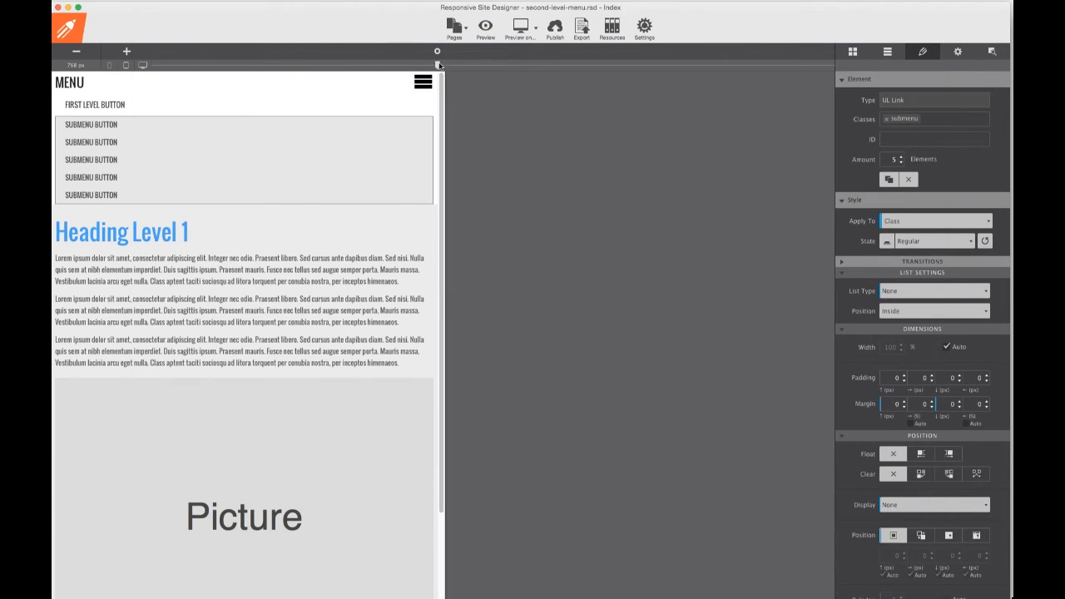
pyautogui.moveTo(438, 65); pyautogui.dragTo(790, 66)
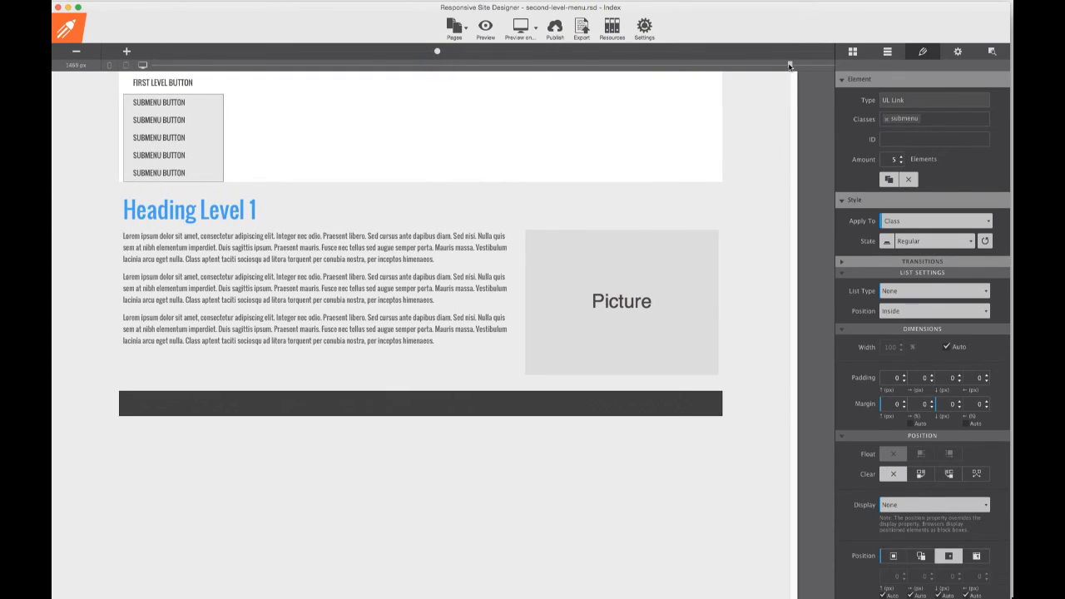
pyautogui.click(140, 76)
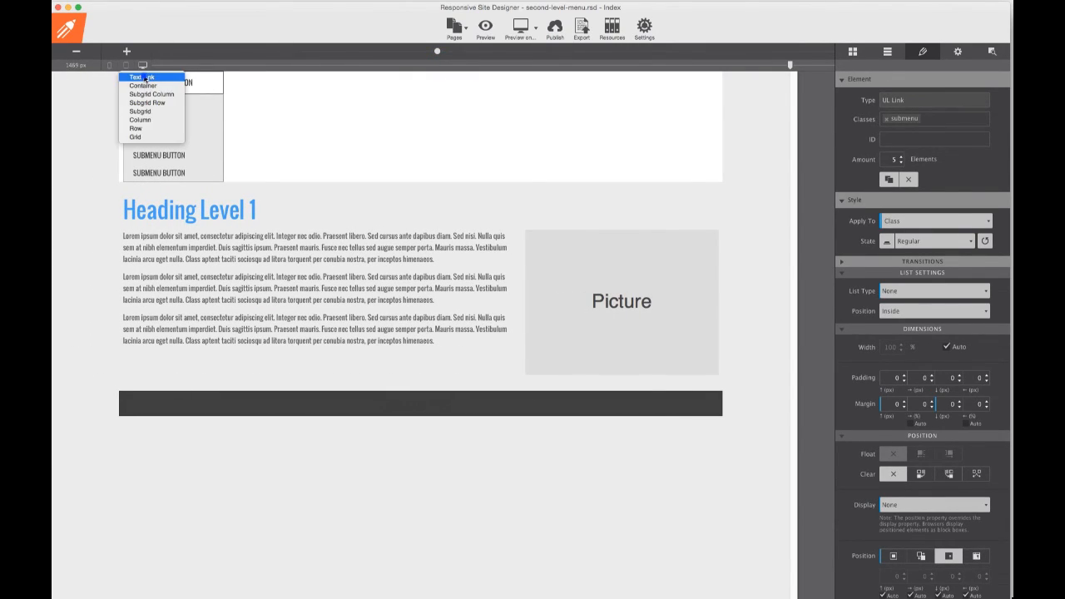
pyautogui.click(145, 84)
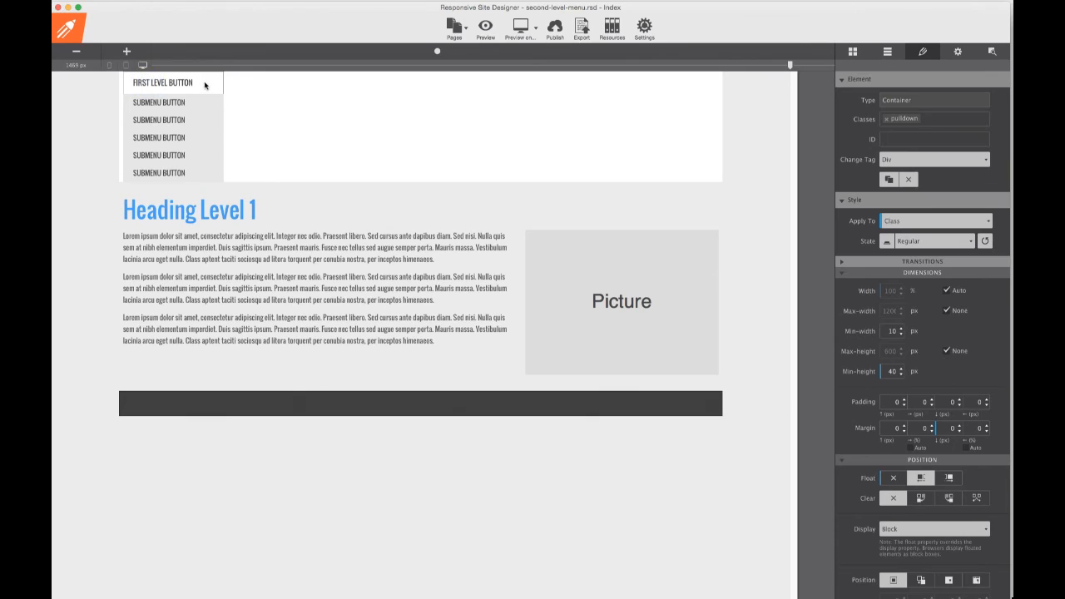
pyautogui.press('super+d')
pyautogui.press('super+d')
pyautogui.press('super+d')
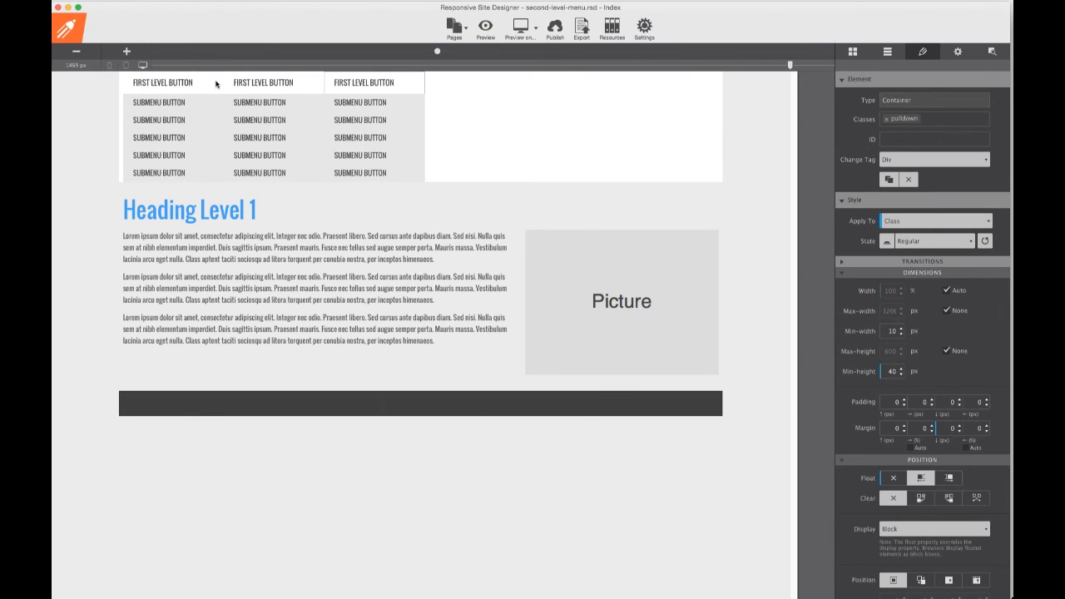
pyautogui.press('super+d')
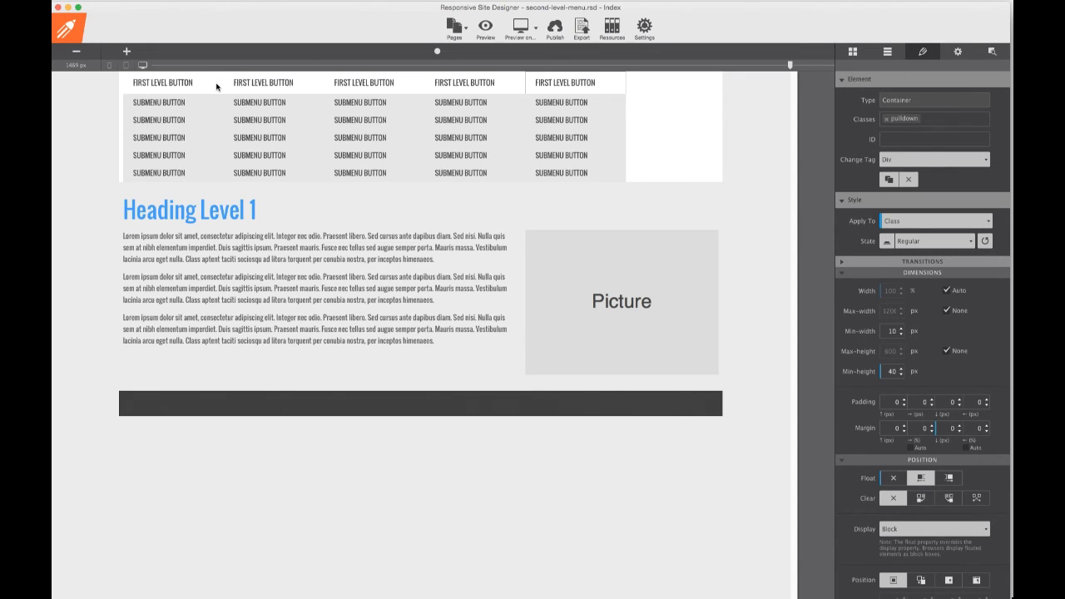
pyautogui.press('super+d')
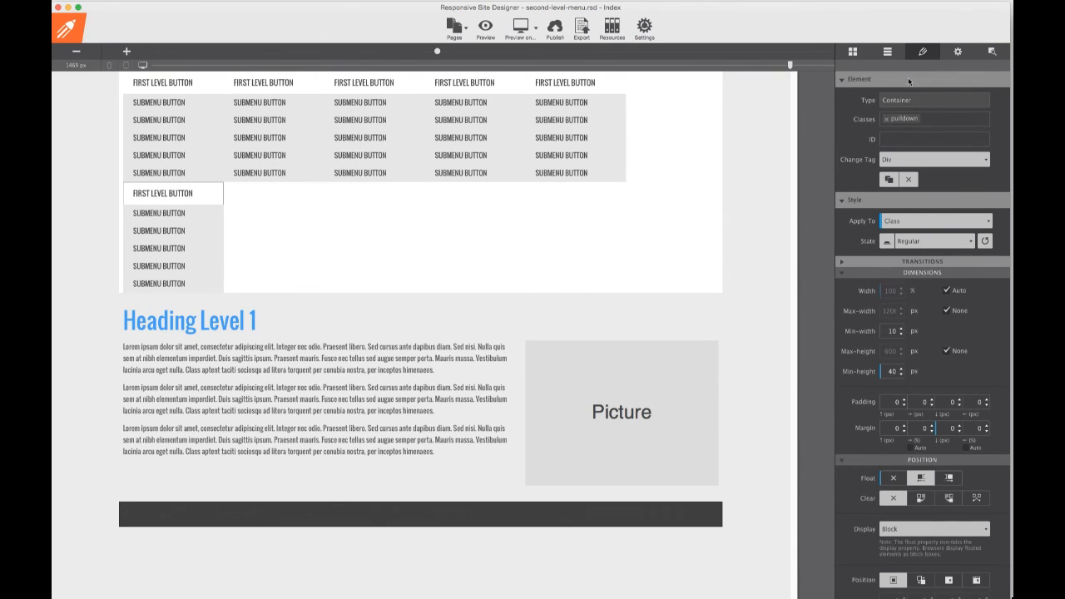
# Turn off the display of hidden items, and save and re-export the project with the six menu entries.
pyautogui.click(852, 52)
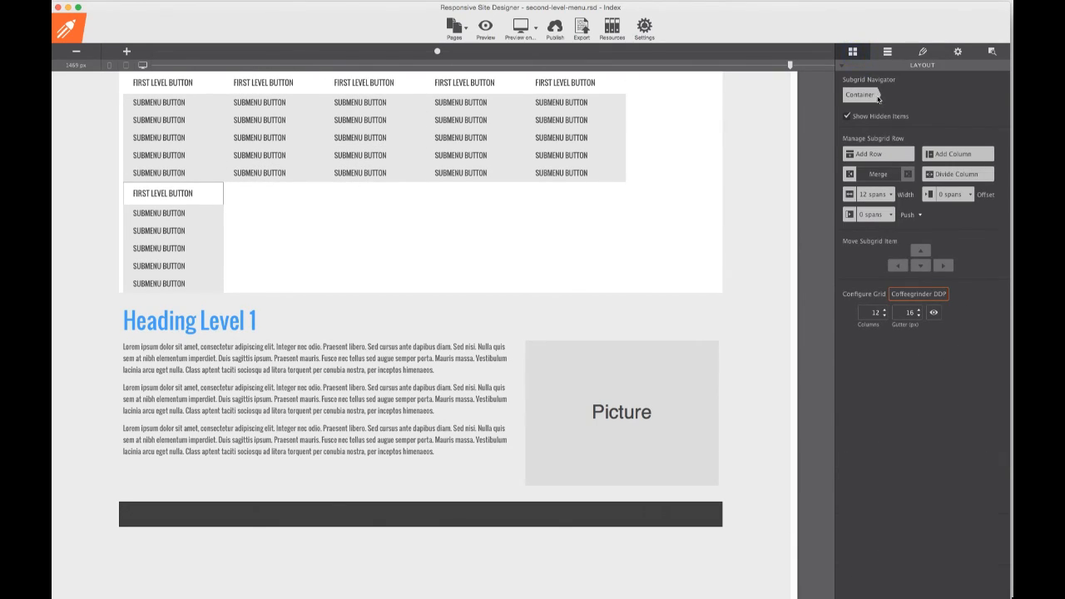
pyautogui.click(847, 116)
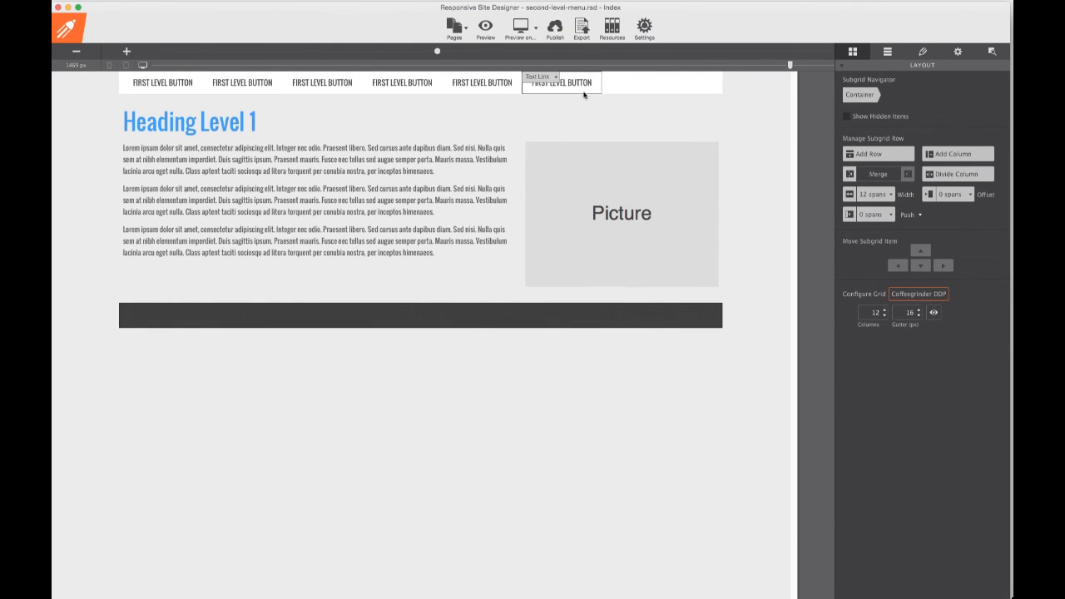
pyautogui.click(582, 28)
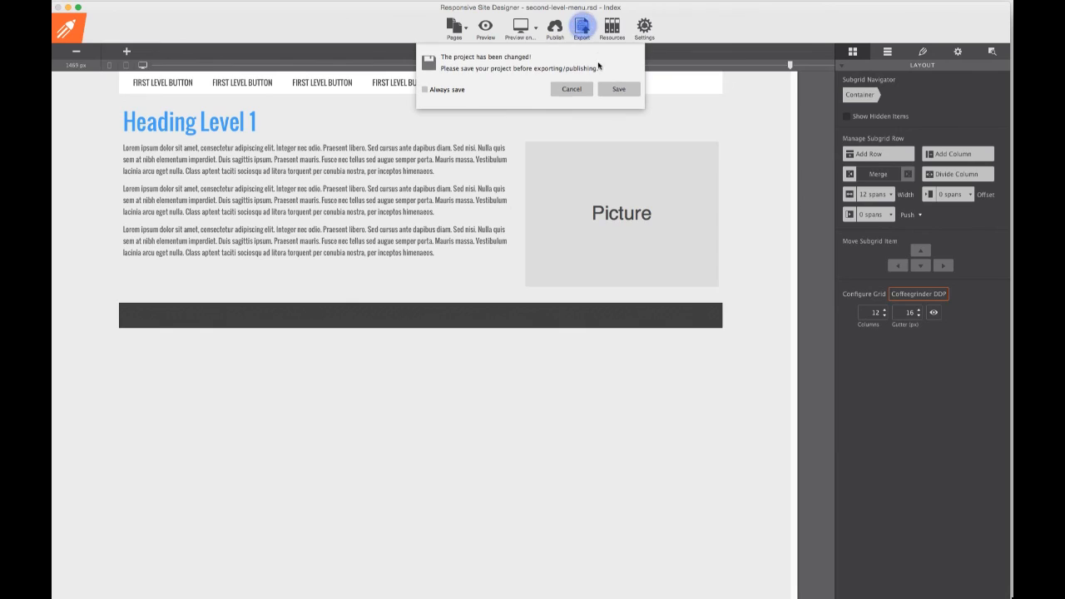
pyautogui.click(615, 89)
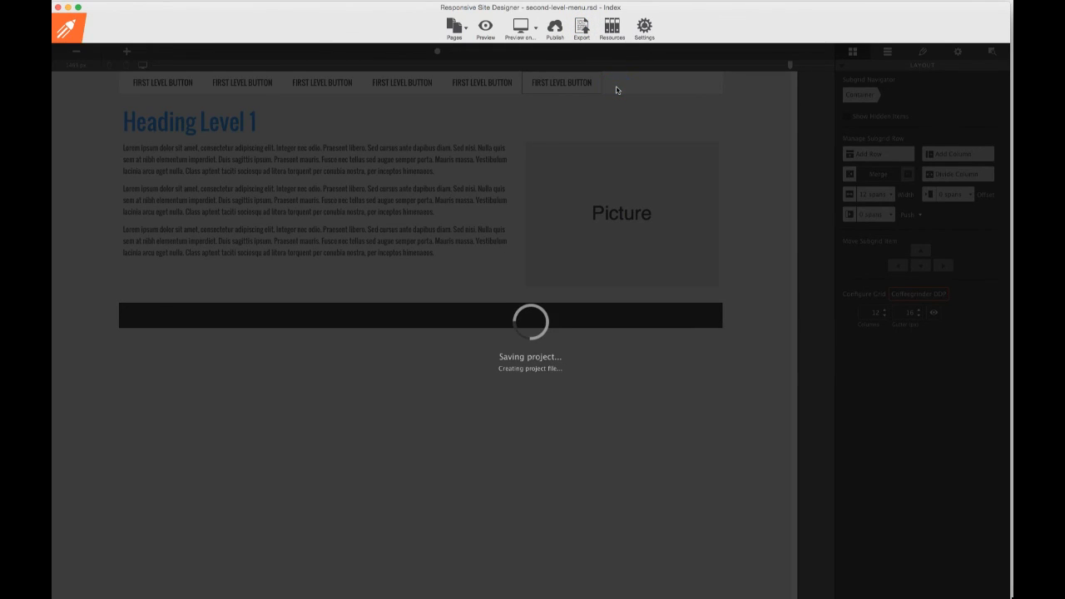
pyautogui.click(680, 309)
pyautogui.click(605, 106)
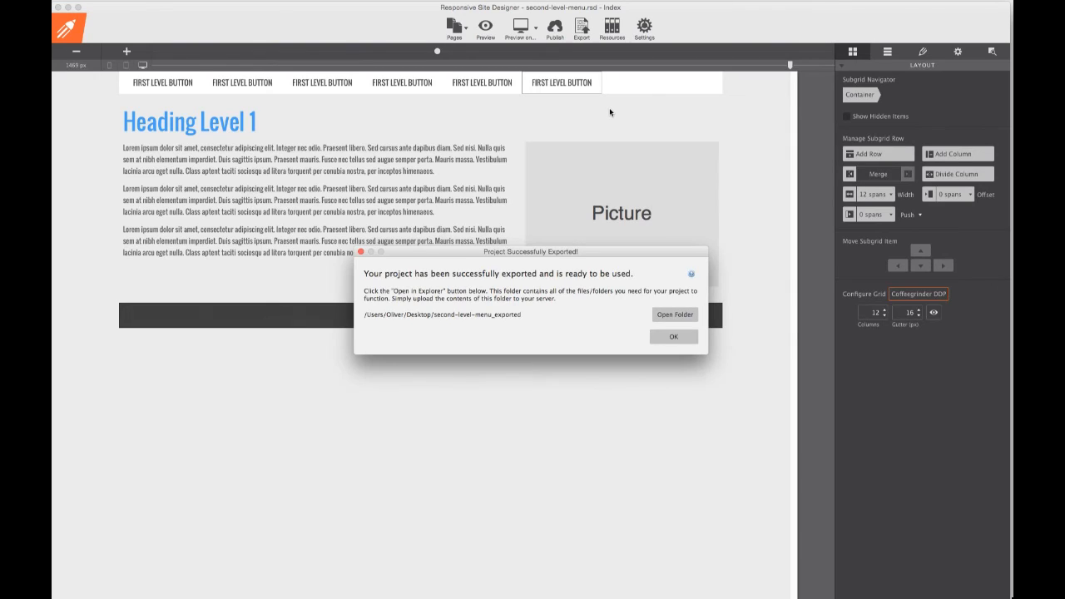
pyautogui.click(677, 336)
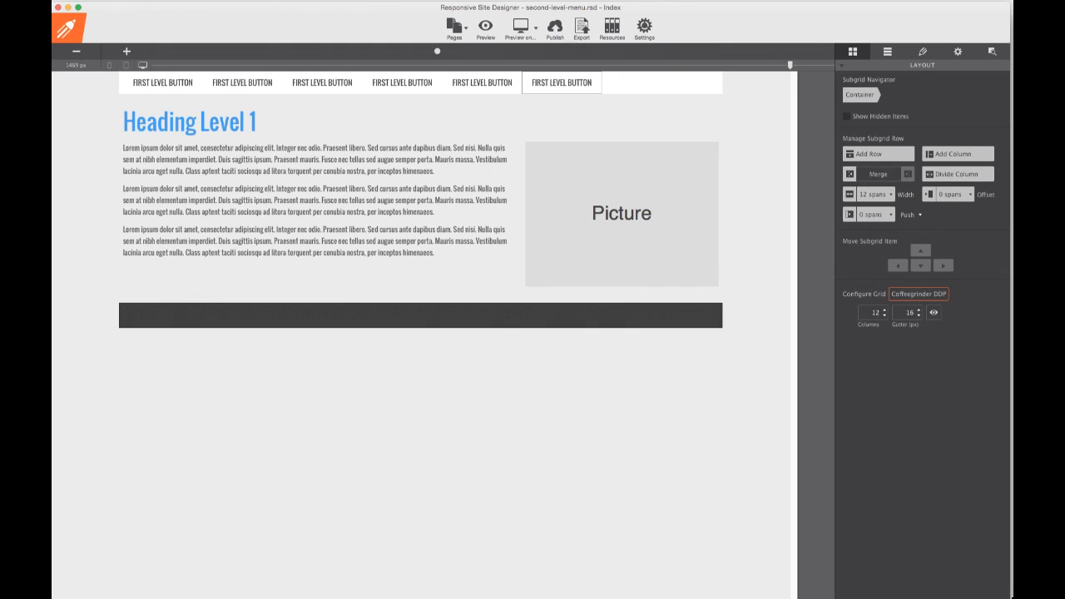
# Switch to the browser, reload the exported page and test the submenus of the first-level buttons at desktop width.
pyautogui.press('super+Tab')
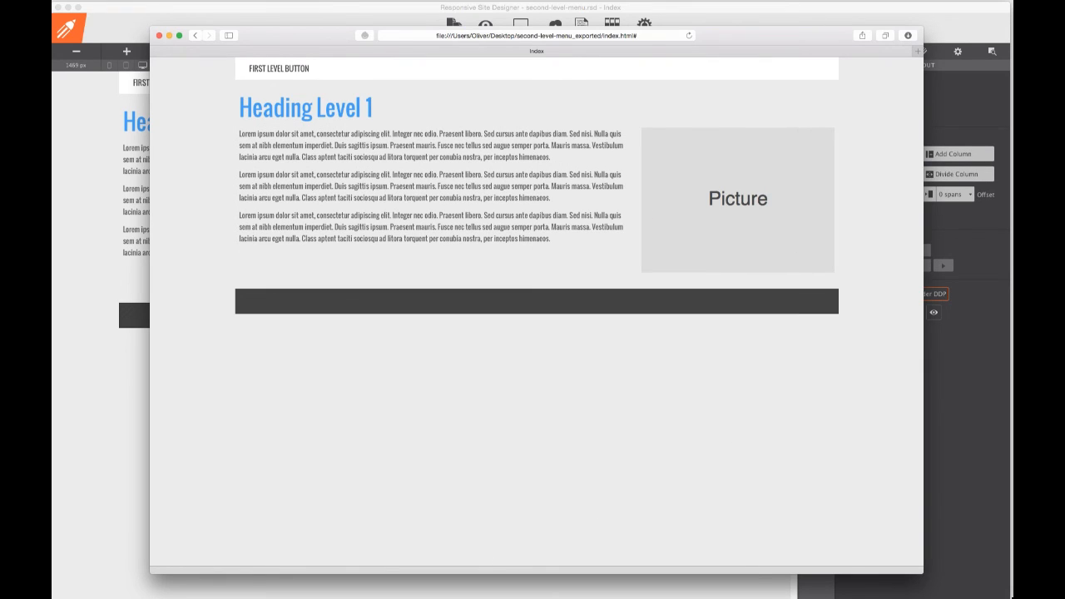
pyautogui.click(686, 35)
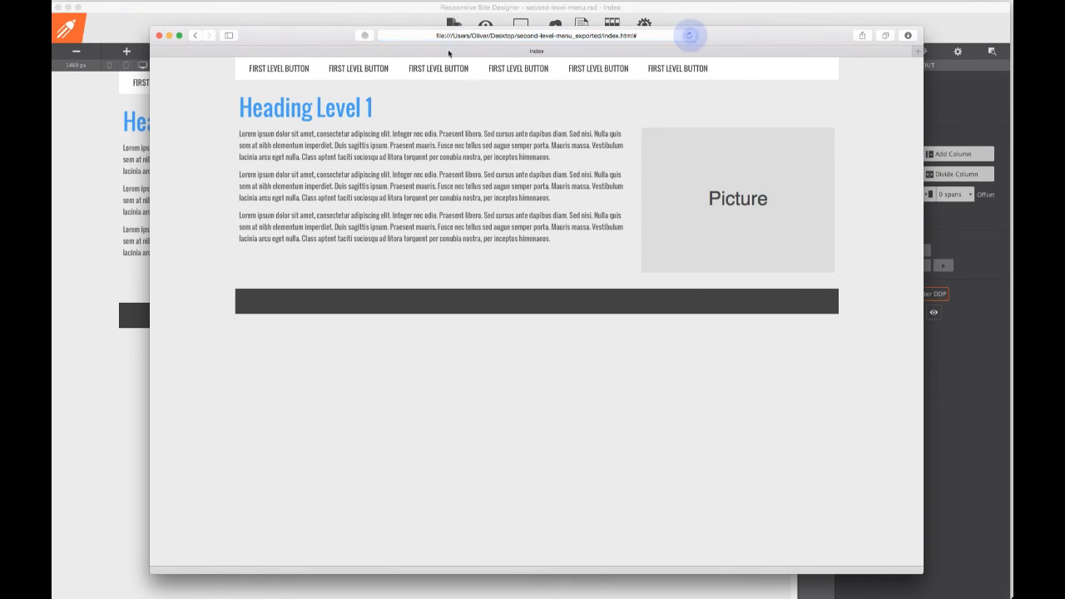
pyautogui.moveTo(456, 74)
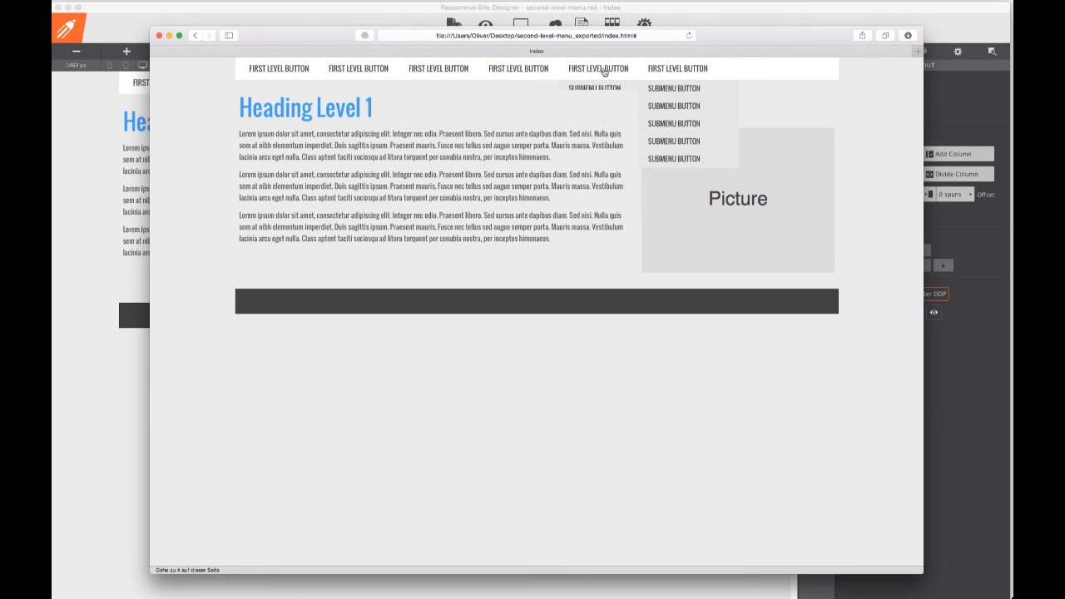
pyautogui.moveTo(283, 74)
pyautogui.moveTo(672, 72)
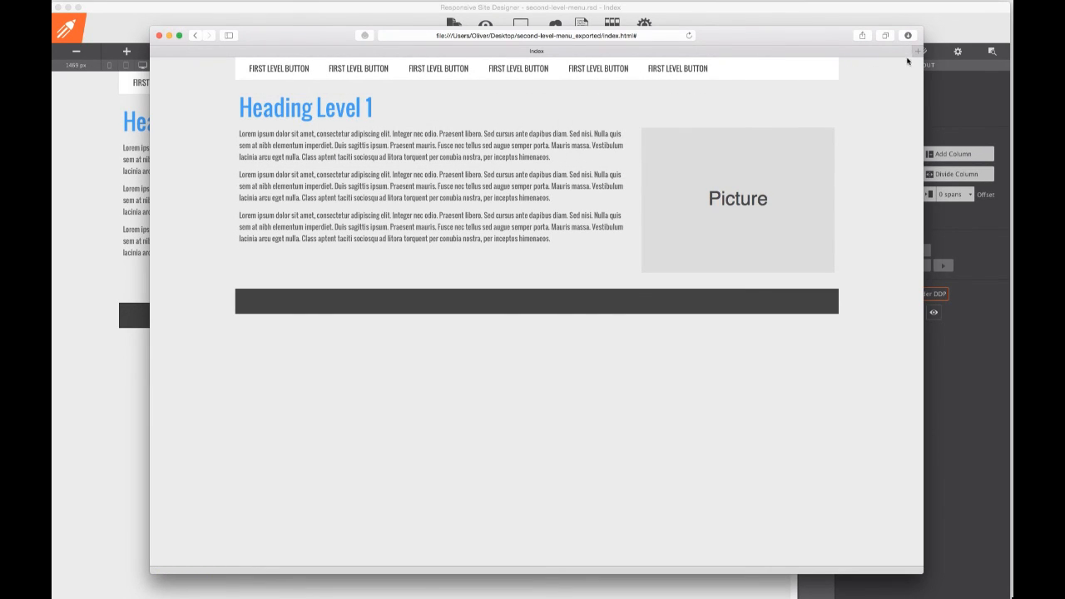
# Narrow the browser window to mobile width, expand the menu and test the submenus in the stacked list.
pyautogui.moveTo(923, 73); pyautogui.dragTo(513, 73)
pyautogui.click(499, 69)
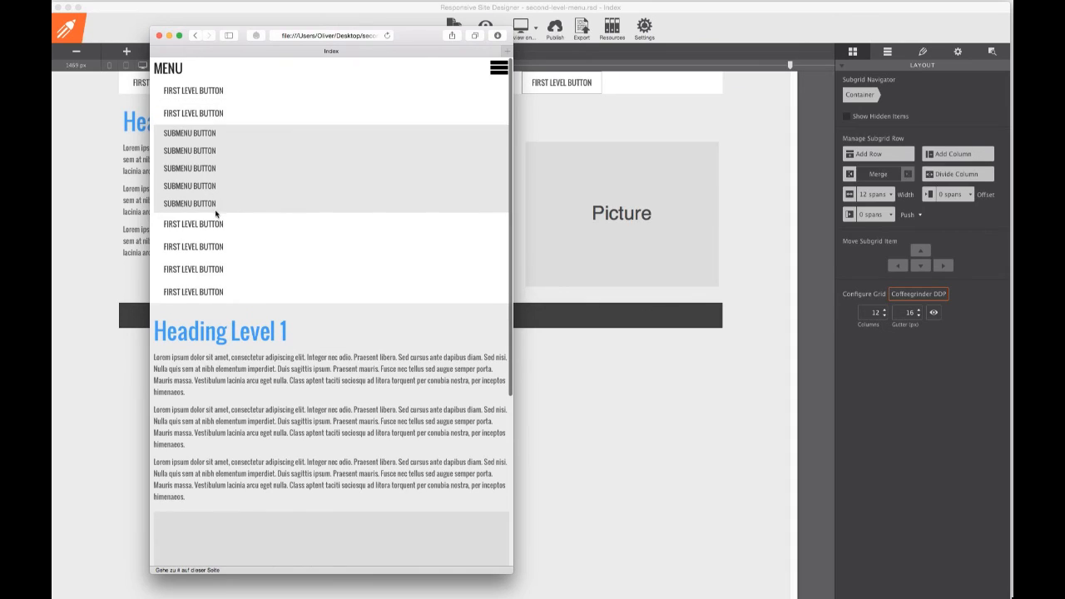
pyautogui.moveTo(216, 211)
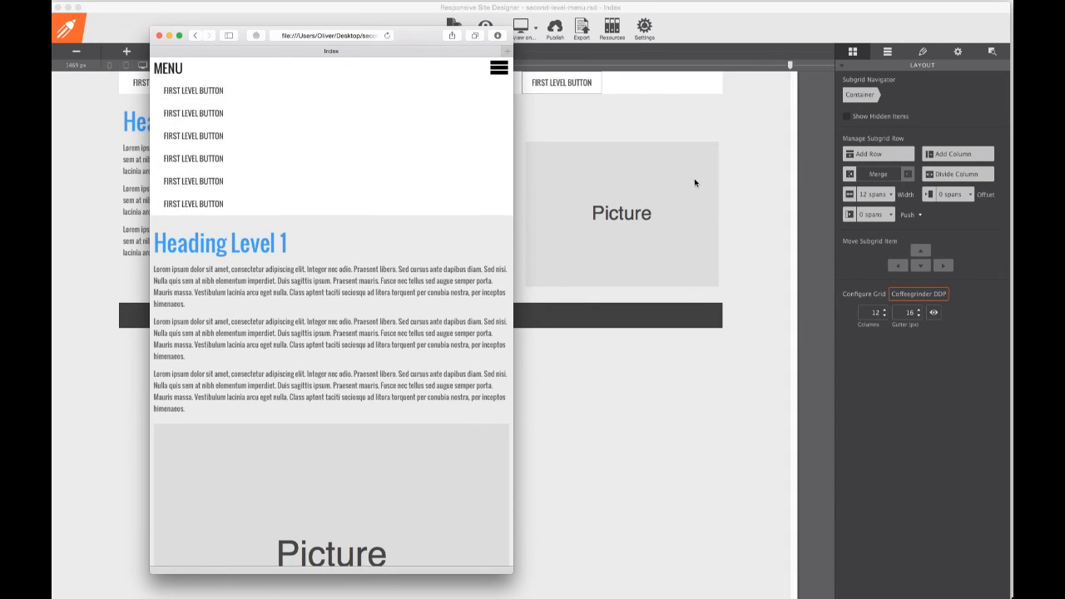